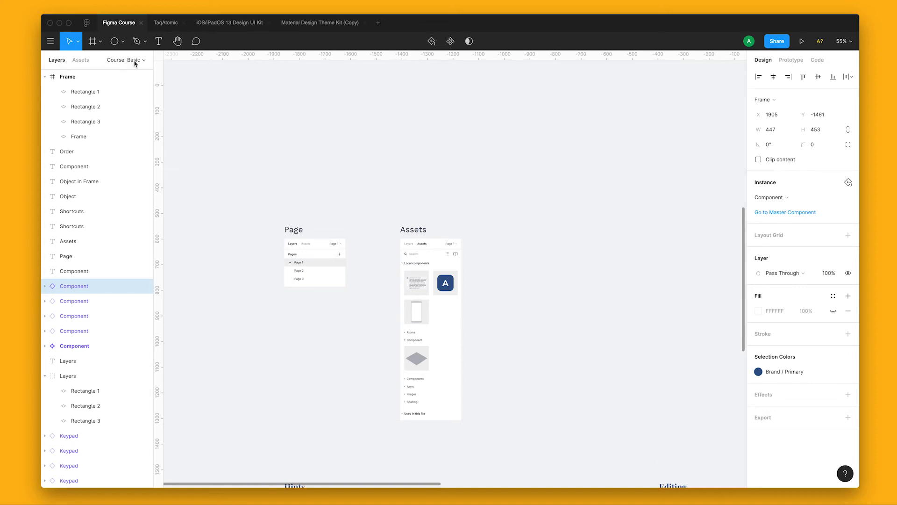
- Show the file's page list and look through the Course: Basic, Components, LAYOUT, → Home and Course: AutoLayout pages
{"action": "left_click", "coordinate": [135, 61]}
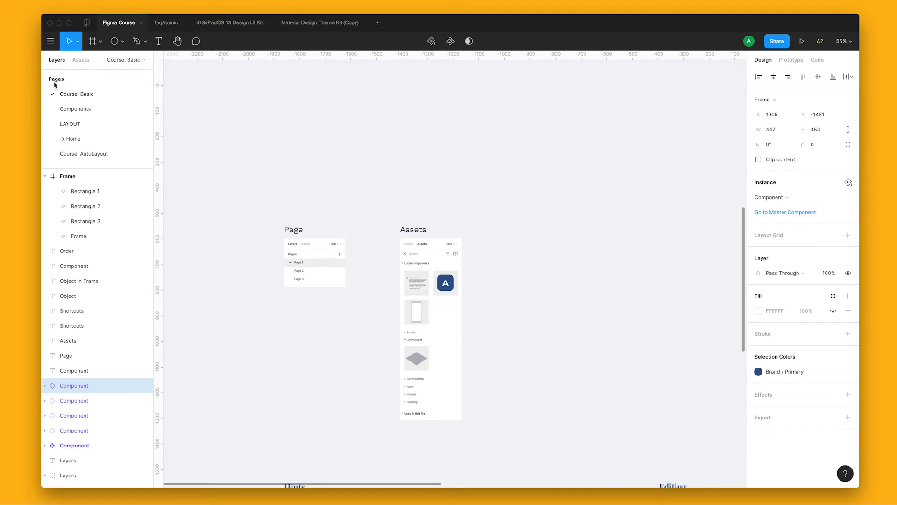
{"action": "left_click", "coordinate": [99, 109]}
{"action": "left_click", "coordinate": [77, 123]}
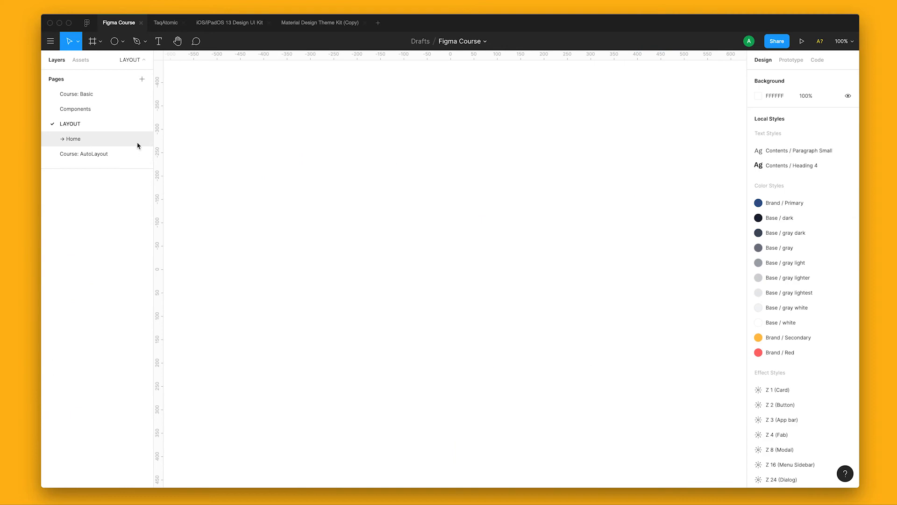
{"action": "left_click", "coordinate": [103, 155]}
{"action": "left_click", "coordinate": [97, 109]}
{"action": "left_click", "coordinate": [95, 95]}
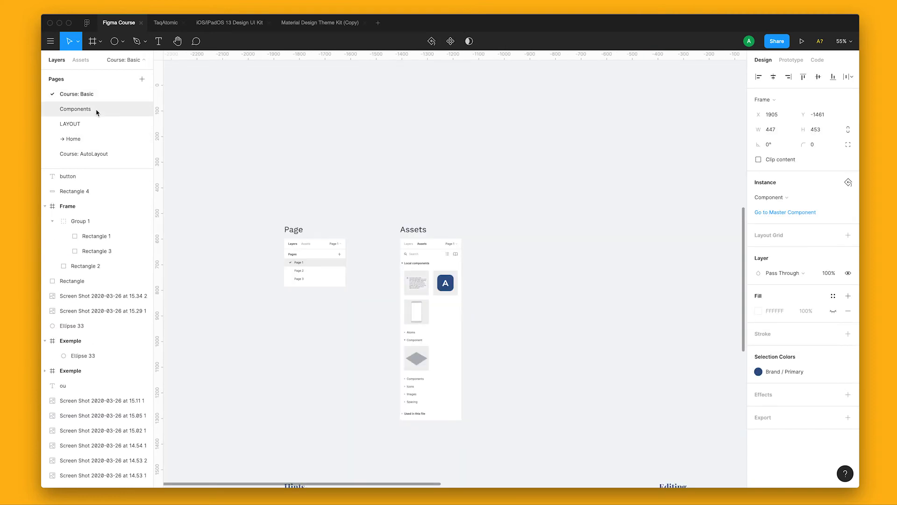
{"action": "left_click", "coordinate": [98, 123]}
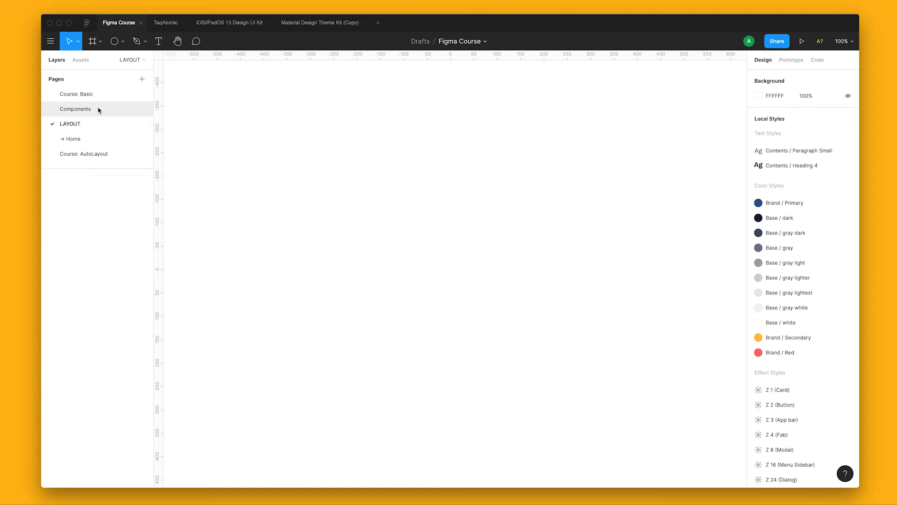
{"action": "left_click", "coordinate": [97, 109]}
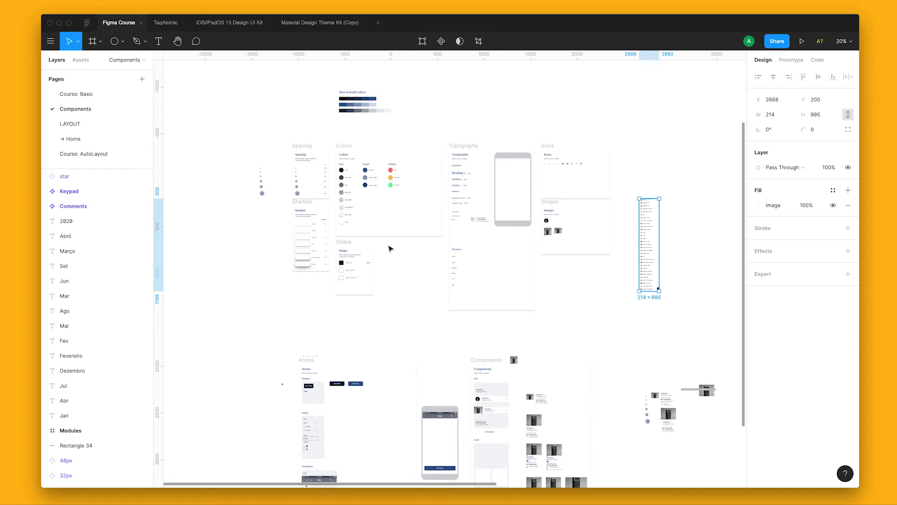
{"action": "left_click", "coordinate": [116, 128]}
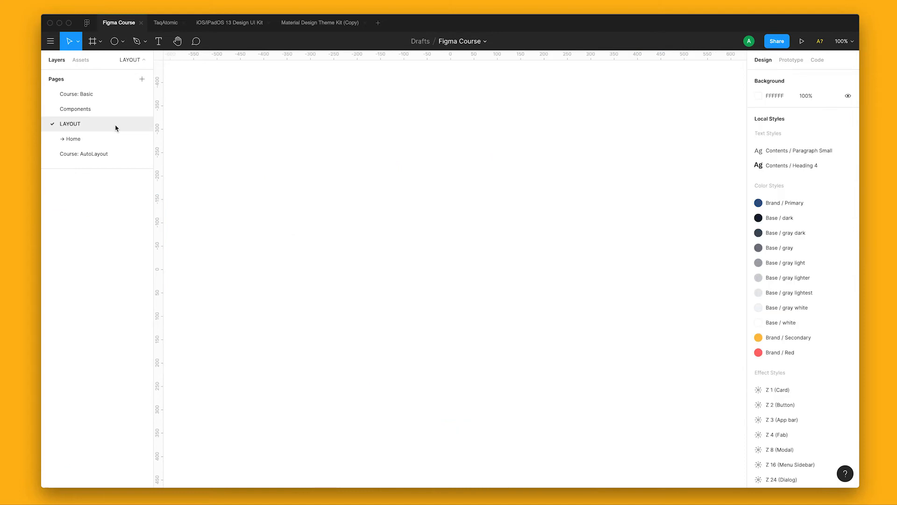
{"action": "left_click", "coordinate": [70, 139]}
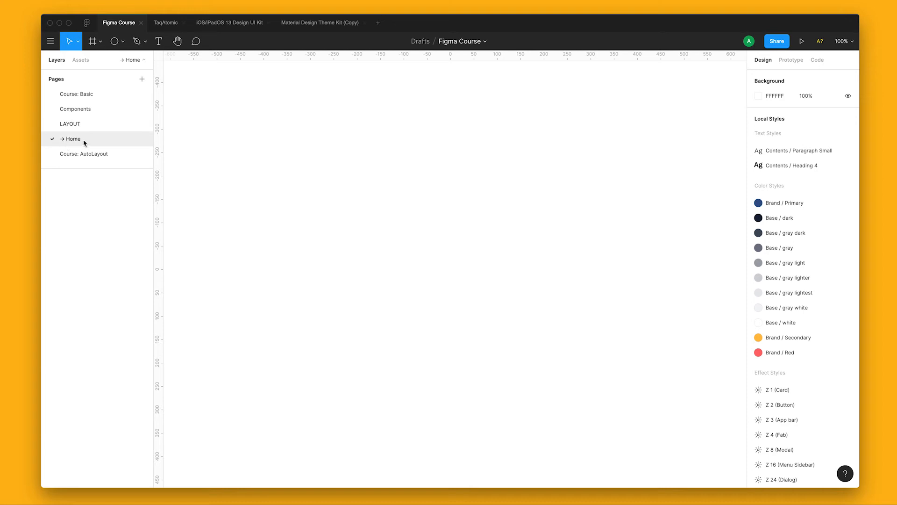
{"action": "double_click", "coordinate": [64, 143]}
{"action": "left_click", "coordinate": [64, 142]}
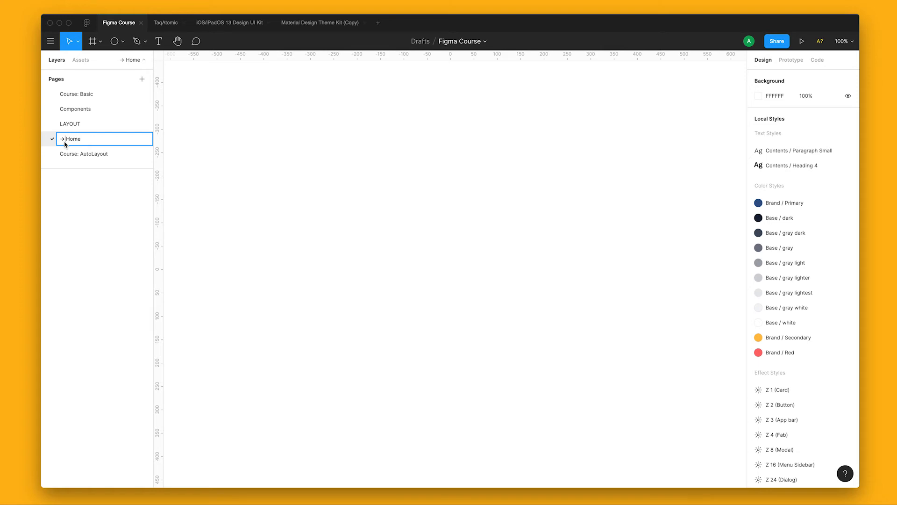
{"action": "key", "text": "Return"}
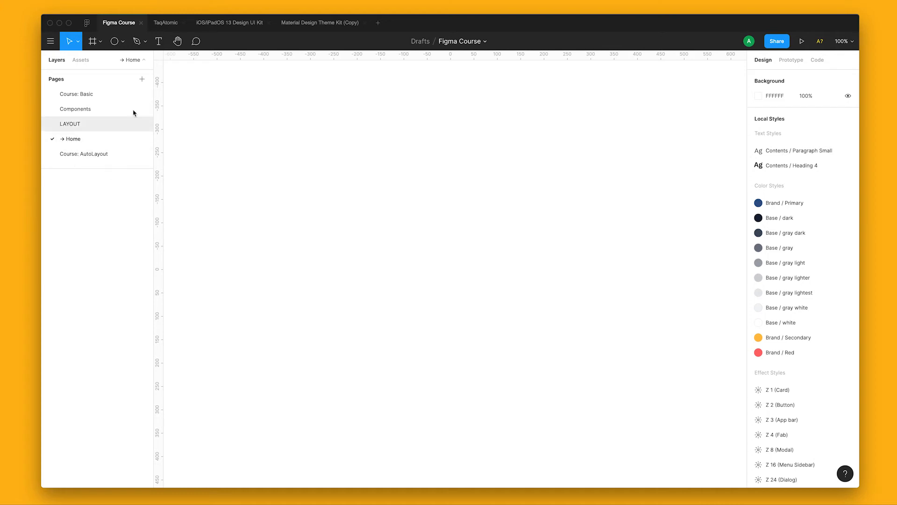
- Add a page named COURSE, place it below → Home, and move Course: Basic directly under it
{"action": "left_click", "coordinate": [145, 83]}
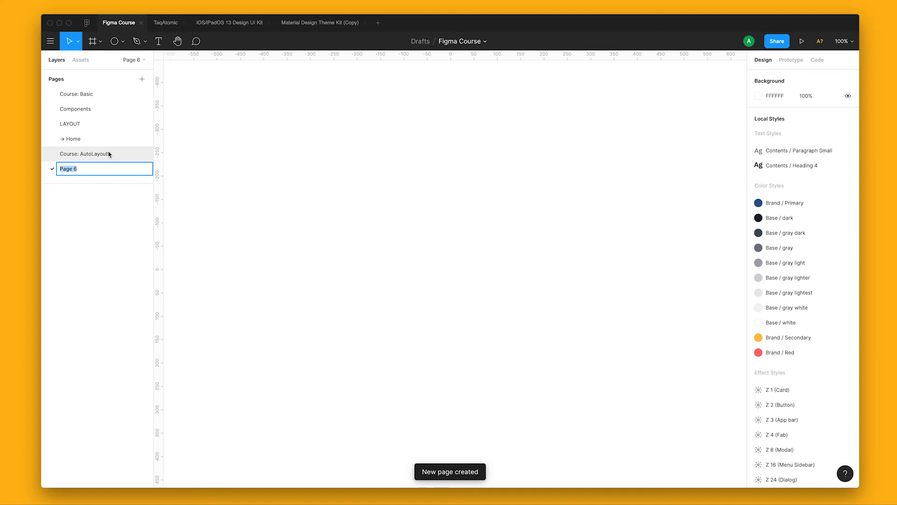
{"action": "type", "text": "COURSE"}
{"action": "key", "text": "Return"}
{"action": "left_click_drag", "start_coordinate": [96, 171], "coordinate": [89, 143]}
{"action": "left_click_drag", "start_coordinate": [88, 96], "coordinate": [97, 168]}
- Copy the arrow prefix from the → Home page name and insert it at the start of the Course: Basic page name
{"action": "left_click", "coordinate": [70, 124]}
{"action": "double_click", "coordinate": [71, 124]}
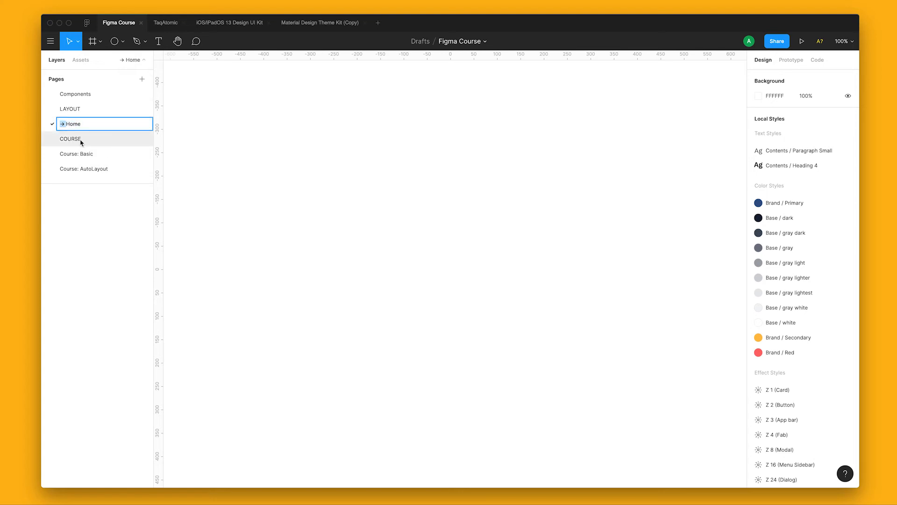
{"action": "key", "text": "ctrl+c"}
{"action": "key", "text": "Return"}
{"action": "left_click", "coordinate": [77, 154]}
{"action": "double_click", "coordinate": [77, 154]}
{"action": "left_click", "coordinate": [65, 154]}
{"action": "key", "text": "ctrl+v"}
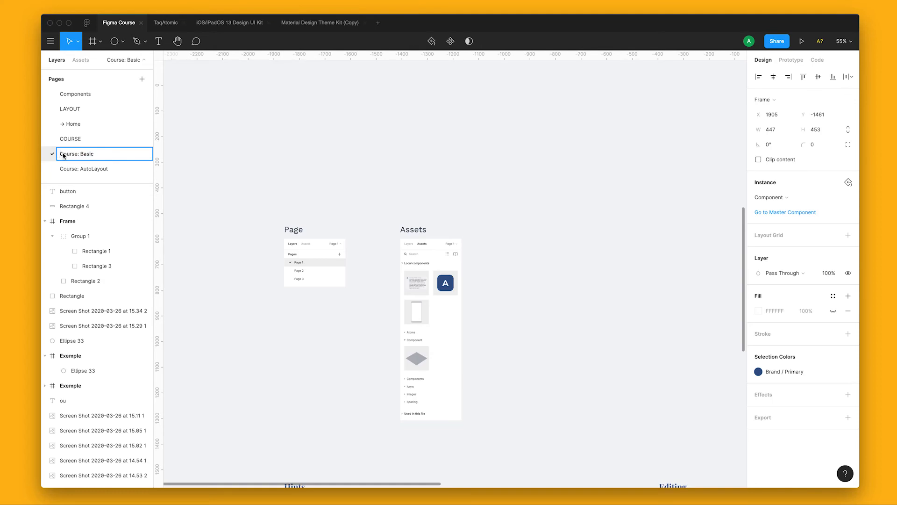
- Add the same arrow prefix to the Course: AutoLayout page name and return to the → Course: Basic page
{"action": "left_click", "coordinate": [101, 170]}
{"action": "double_click", "coordinate": [94, 172]}
{"action": "key", "text": "Left"}
{"action": "key", "text": "ctrl+v"}
{"action": "left_click", "coordinate": [109, 154]}
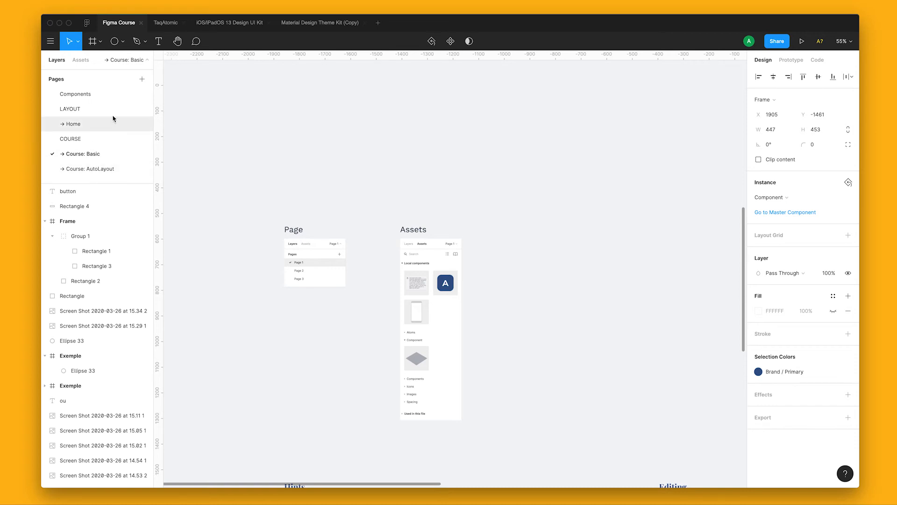
- View the Components page, return to → Course: Basic, and show the file's assets
{"action": "left_click", "coordinate": [117, 96]}
{"action": "scroll", "coordinate": [423, 387], "scroll_direction": "down", "scroll_amount": 2}
{"action": "left_click", "coordinate": [89, 155]}
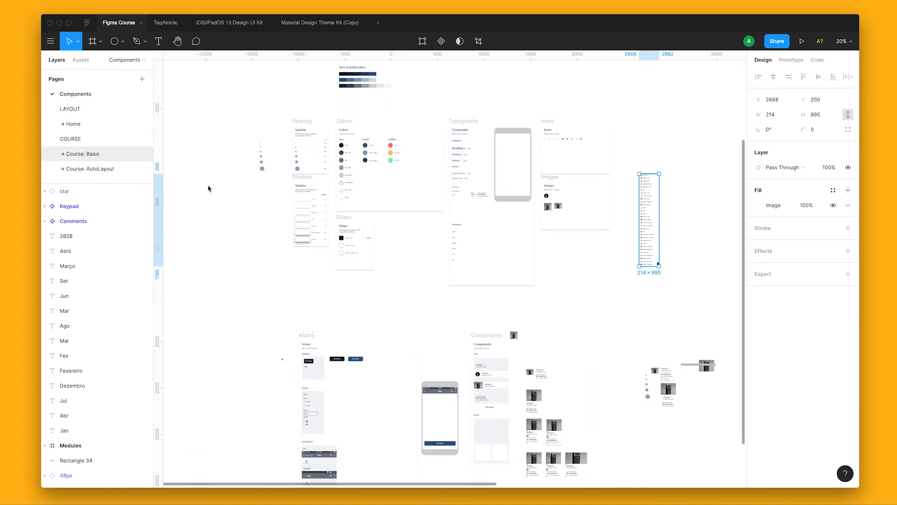
{"action": "scroll", "coordinate": [342, 306], "scroll_direction": "up", "scroll_amount": 5}
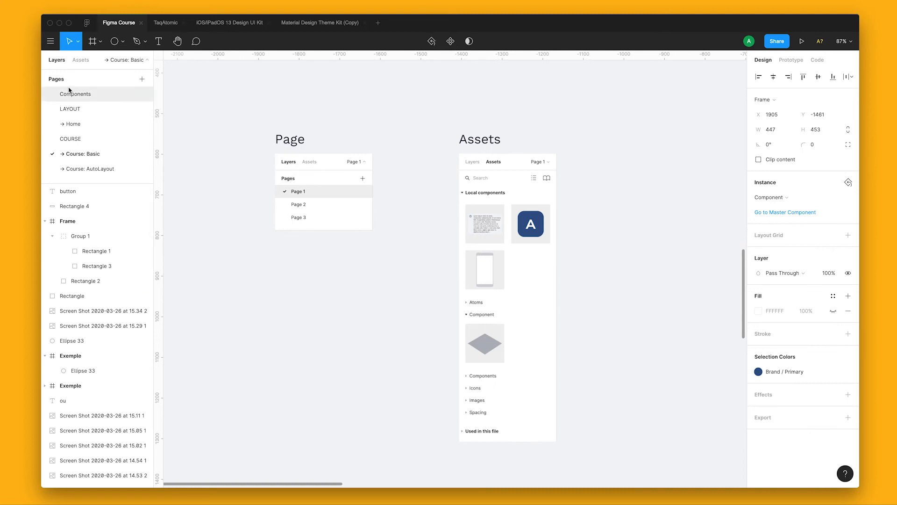
{"action": "left_click", "coordinate": [81, 61]}
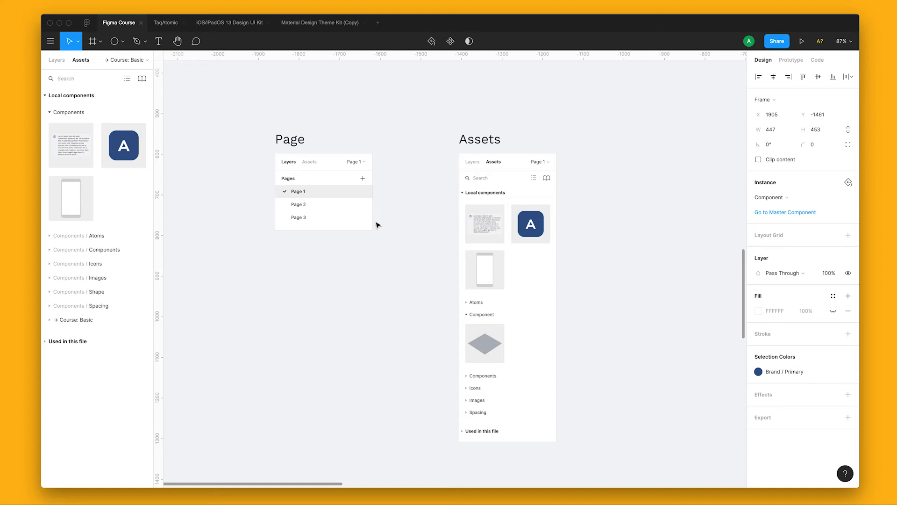
{"action": "scroll", "coordinate": [376, 222], "scroll_direction": "down", "scroll_amount": 3}
{"action": "left_click_drag", "start_coordinate": [437, 223], "coordinate": [354, 324]}
{"action": "scroll", "coordinate": [374, 290], "scroll_direction": "up", "scroll_amount": 2}
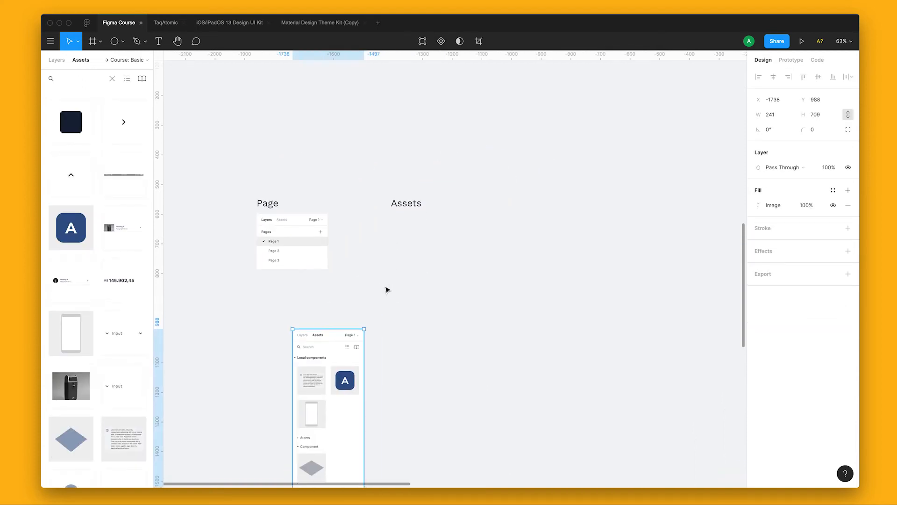
{"action": "key", "text": "ctrl+z"}
{"action": "left_click", "coordinate": [524, 261]}
{"action": "scroll", "coordinate": [524, 261], "scroll_direction": "down", "scroll_amount": 2}
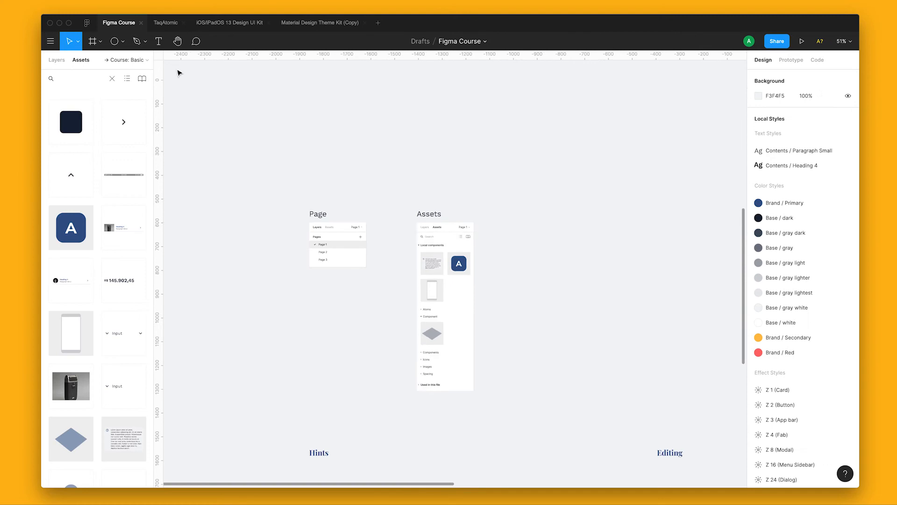
- Switch the assets to list view and clear the asset search
{"action": "left_click", "coordinate": [128, 78]}
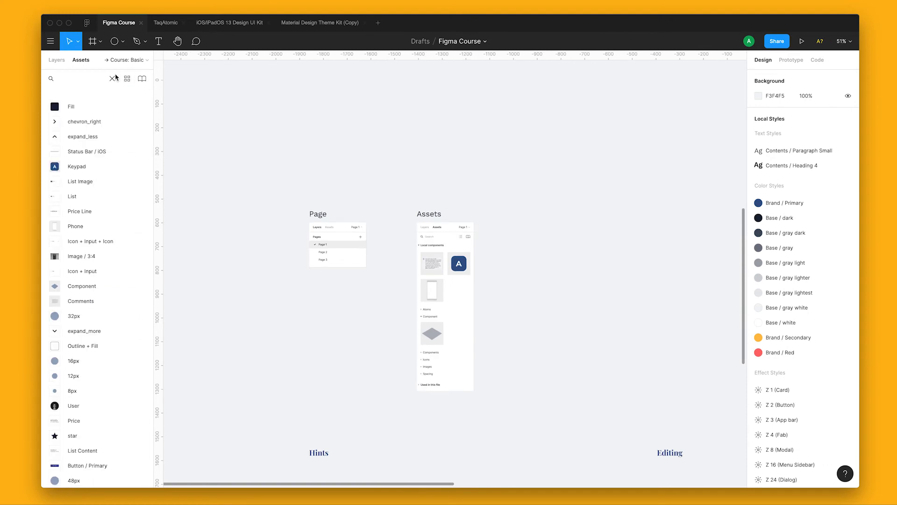
{"action": "key", "text": "alt+1"}
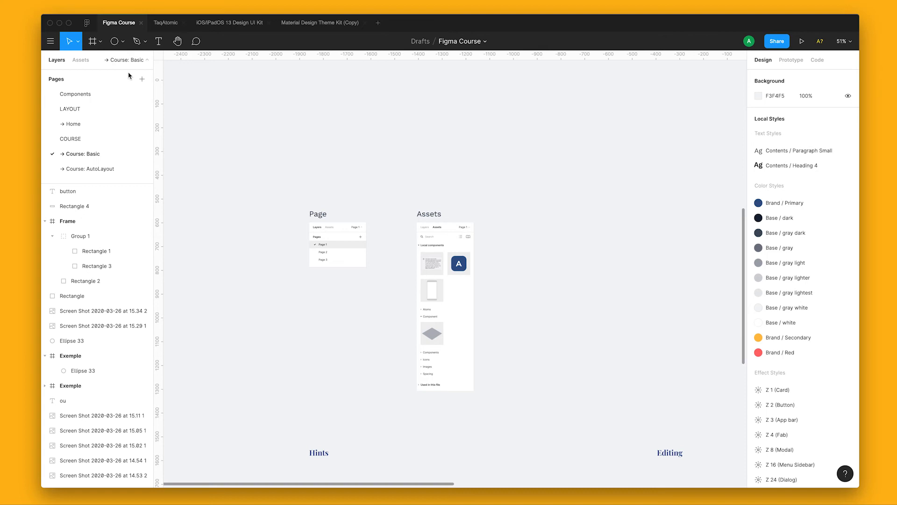
{"action": "left_click", "coordinate": [81, 60]}
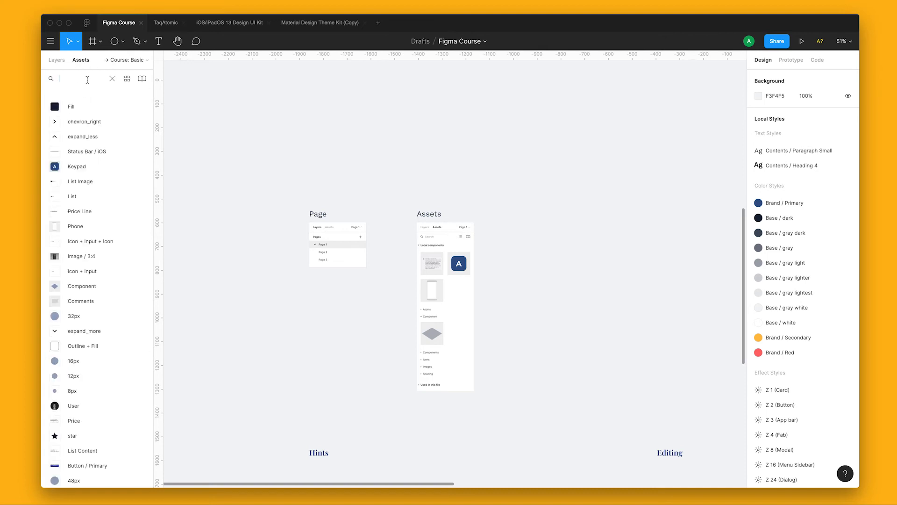
{"action": "key", "text": "Escape"}
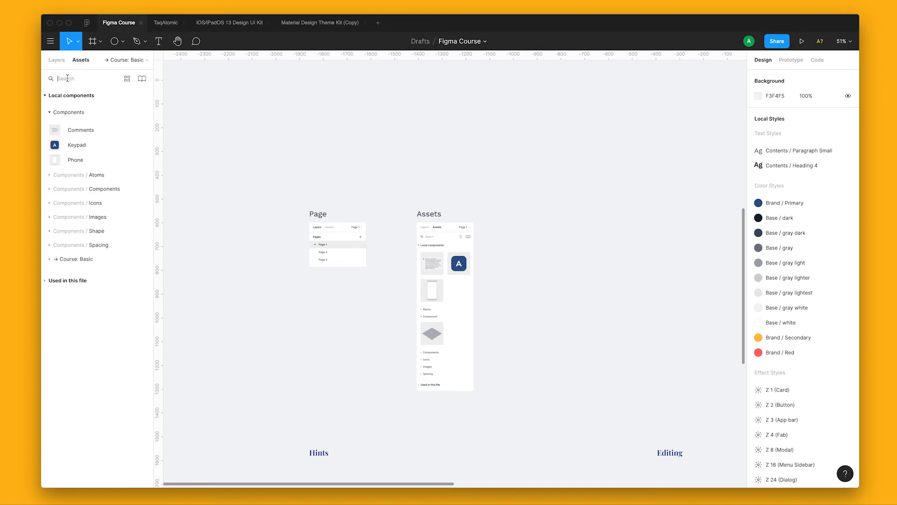
{"action": "left_click_drag", "start_coordinate": [545, 174], "coordinate": [455, 266]}
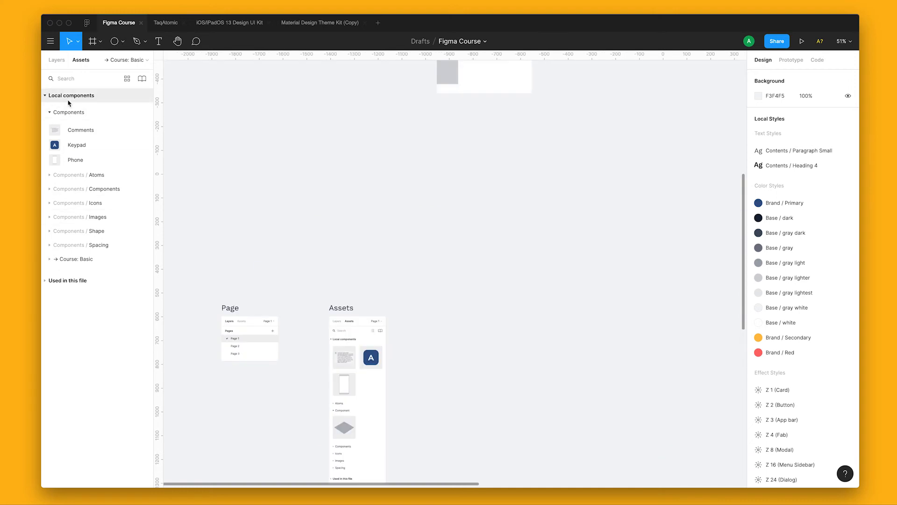
- Collapse the Components asset group, expand → Course: Basic, and place three instances of its Component on the canvas below the layered diamonds
{"action": "left_click", "coordinate": [62, 113]}
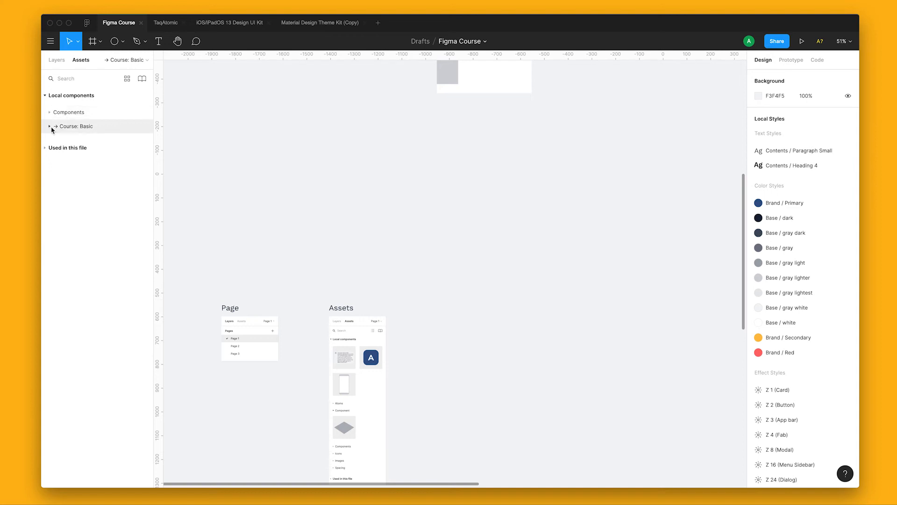
{"action": "left_click", "coordinate": [50, 127]}
{"action": "left_click", "coordinate": [78, 149]}
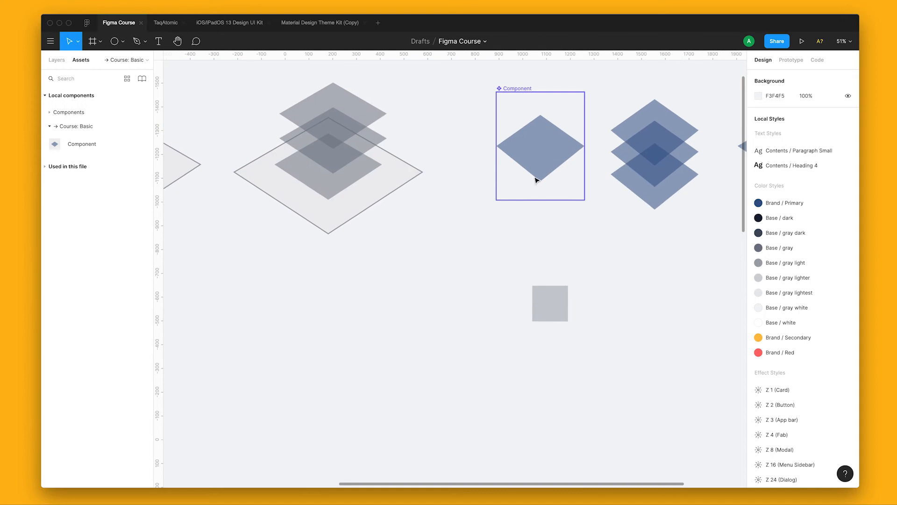
{"action": "left_click_drag", "start_coordinate": [73, 149], "coordinate": [337, 337]}
{"action": "scroll", "coordinate": [327, 280], "scroll_direction": "down", "scroll_amount": 5}
{"action": "left_click_drag", "start_coordinate": [73, 151], "coordinate": [449, 275]}
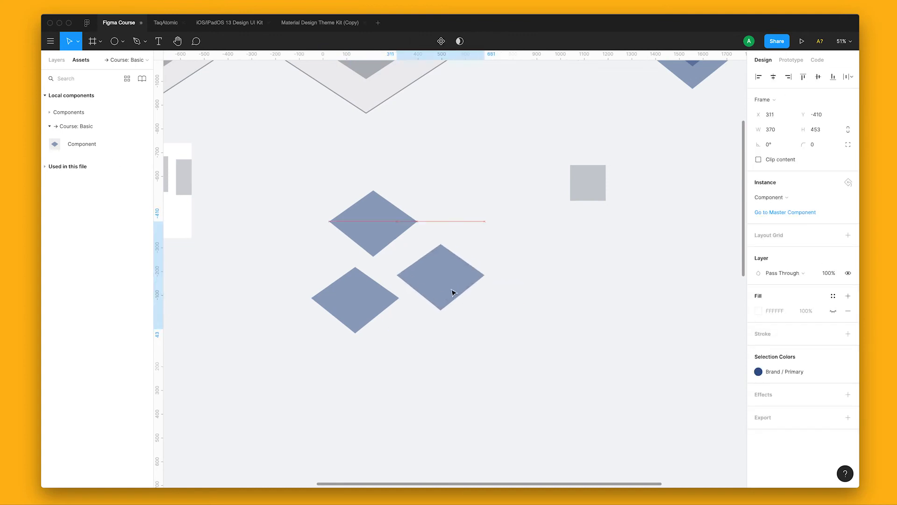
{"action": "left_click", "coordinate": [371, 379]}
- Copy the diamond master component and paste an instance of it onto the empty canvas above the Page and Assets illustrations
{"action": "scroll", "coordinate": [371, 379], "scroll_direction": "left", "scroll_amount": 1}
{"action": "scroll", "coordinate": [371, 379], "scroll_direction": "left", "scroll_amount": 5}
{"action": "scroll", "coordinate": [371, 379], "scroll_direction": "down", "scroll_amount": 3}
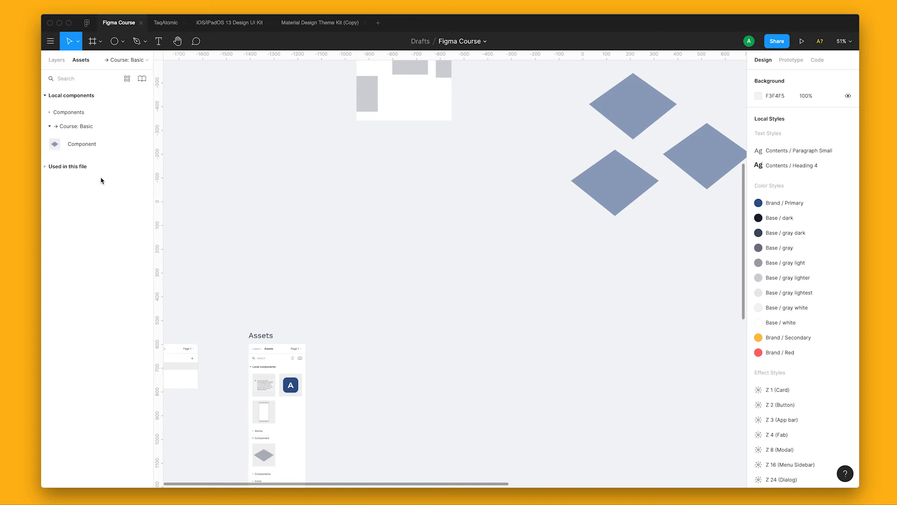
{"action": "scroll", "coordinate": [635, 194], "scroll_direction": "up", "scroll_amount": 5}
{"action": "scroll", "coordinate": [635, 195], "scroll_direction": "right", "scroll_amount": 3}
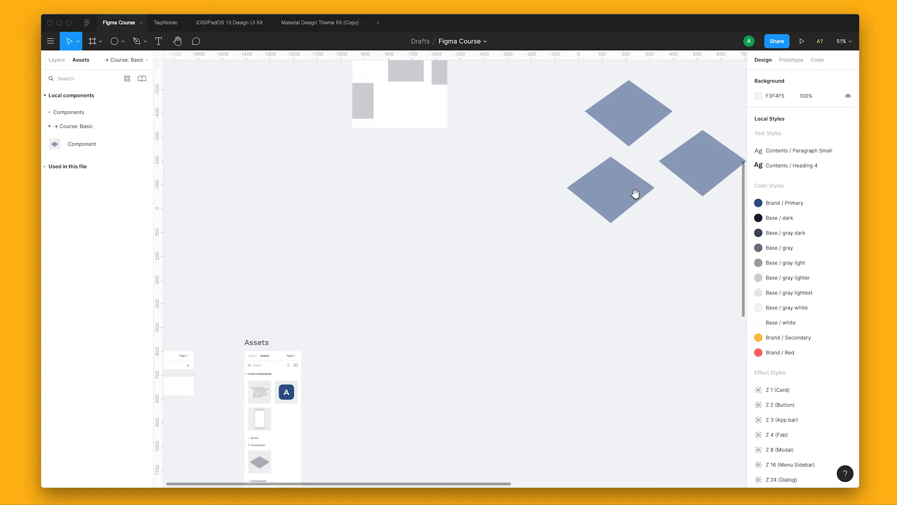
{"action": "left_click", "coordinate": [696, 172]}
{"action": "scroll", "coordinate": [627, 170], "scroll_direction": "left", "scroll_amount": 3}
{"action": "scroll", "coordinate": [628, 170], "scroll_direction": "down", "scroll_amount": 3}
{"action": "scroll", "coordinate": [628, 170], "scroll_direction": "down", "scroll_amount": 3}
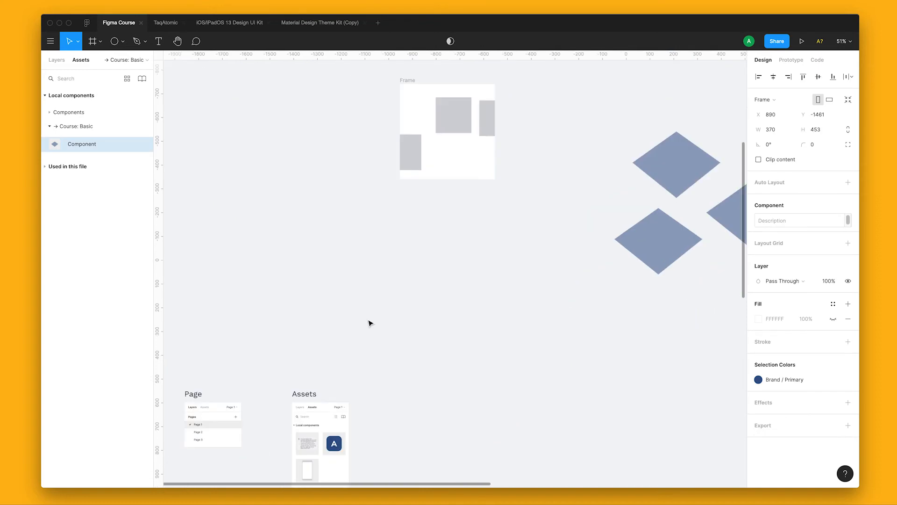
{"action": "left_click", "coordinate": [369, 321]}
{"action": "scroll", "coordinate": [437, 309], "scroll_direction": "up", "scroll_amount": 2}
{"action": "key", "text": "ctrl+v"}
{"action": "left_click", "coordinate": [286, 310]}
{"action": "scroll", "coordinate": [401, 301], "scroll_direction": "down", "scroll_amount": 3}
{"action": "scroll", "coordinate": [400, 300], "scroll_direction": "left", "scroll_amount": 3}
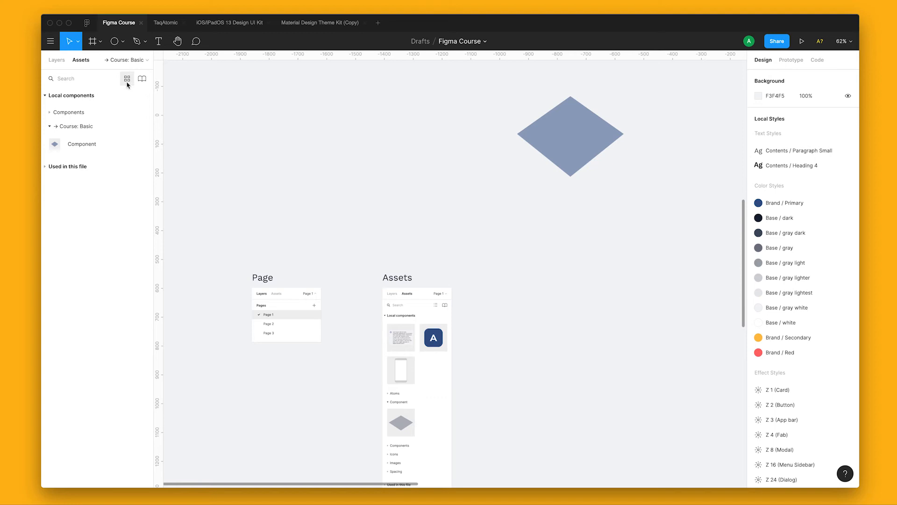
- Expand the Components asset group and compare its assets in grid and list view, ending in list view
{"action": "left_click", "coordinate": [65, 112]}
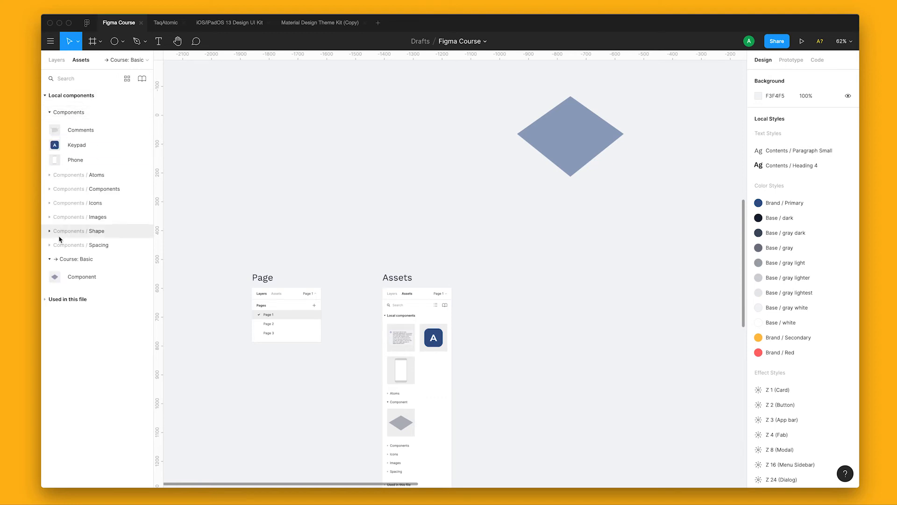
{"action": "left_click", "coordinate": [125, 78]}
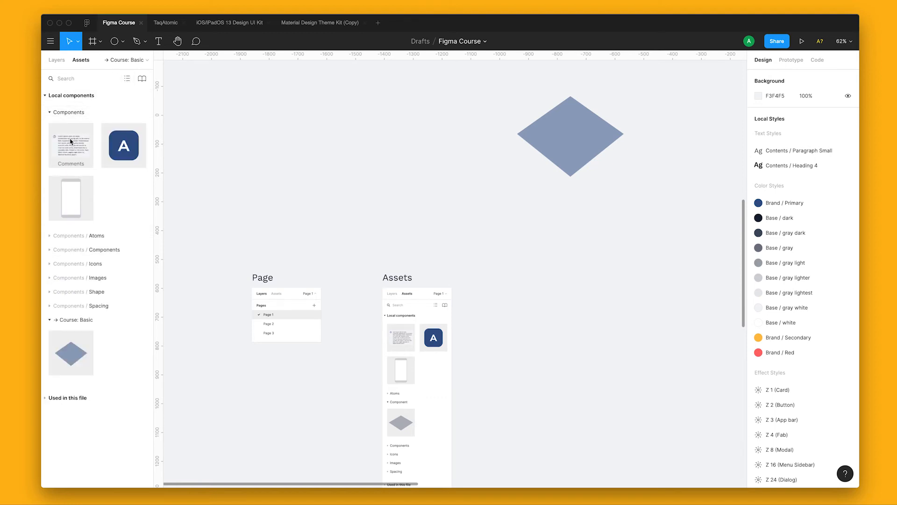
{"action": "left_click", "coordinate": [52, 115]}
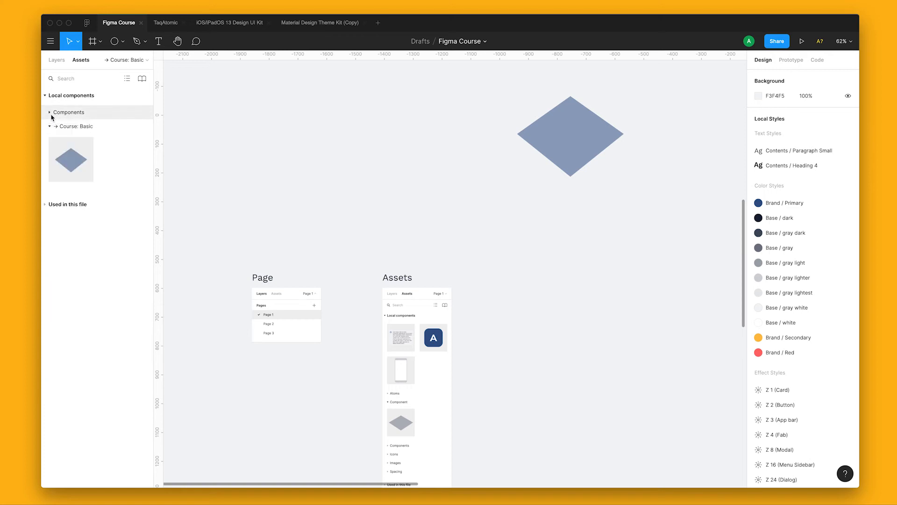
{"action": "left_click", "coordinate": [53, 112]}
{"action": "left_click", "coordinate": [126, 79]}
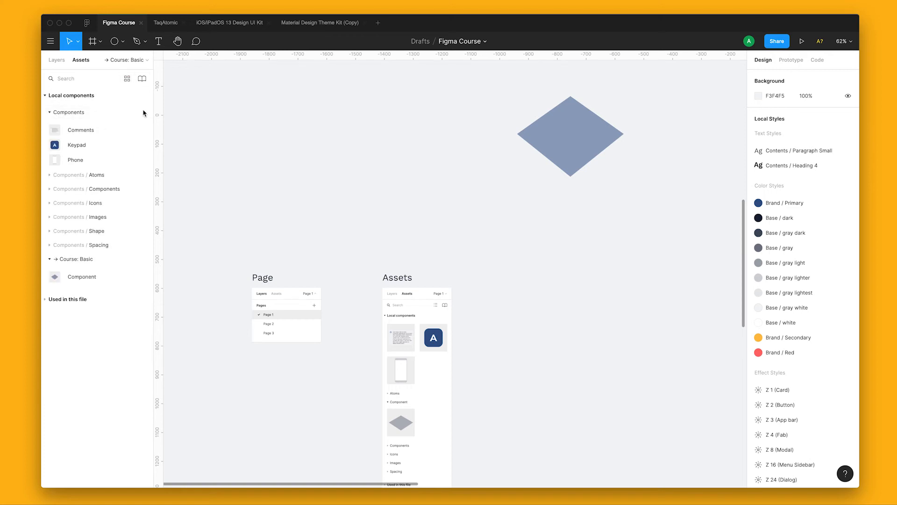
- Open the team libraries, look through the available libraries of each team, and close the dialog
{"action": "left_click", "coordinate": [143, 79]}
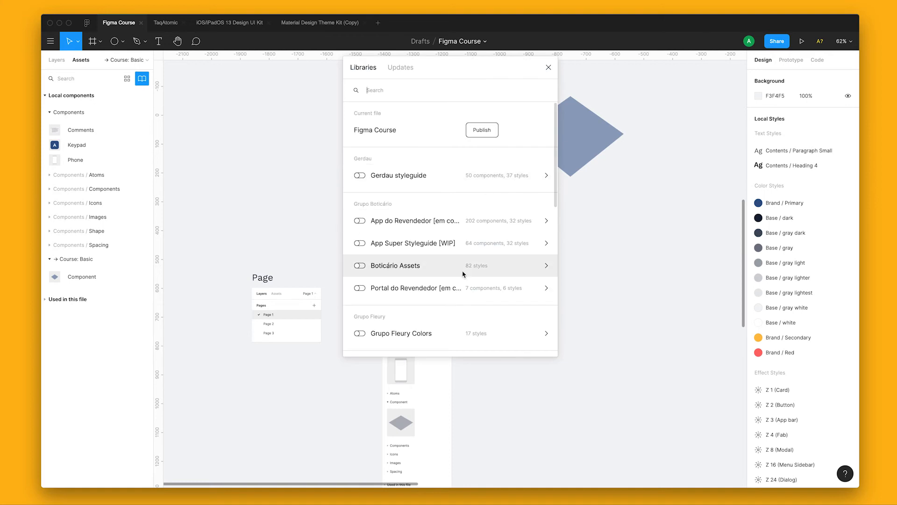
{"action": "scroll", "coordinate": [464, 274], "scroll_direction": "down", "scroll_amount": 8}
{"action": "scroll", "coordinate": [481, 250], "scroll_direction": "up", "scroll_amount": 4}
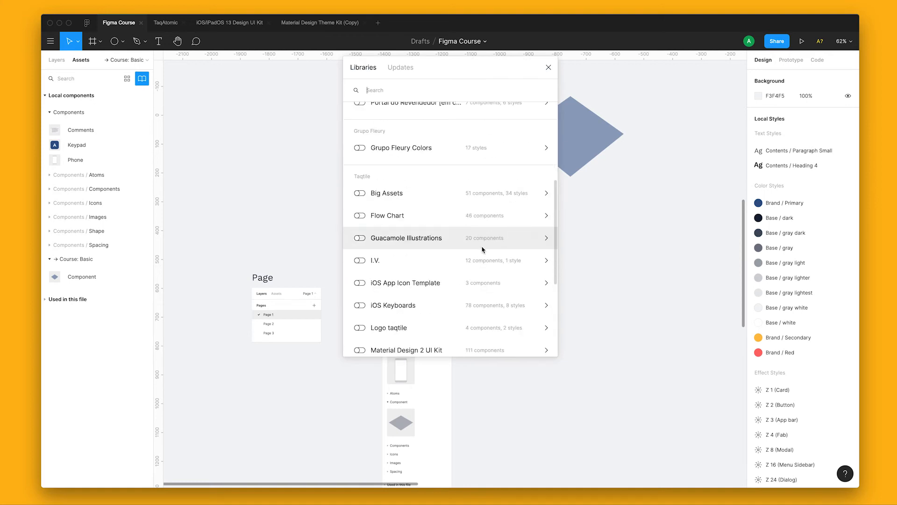
{"action": "scroll", "coordinate": [483, 250], "scroll_direction": "up", "scroll_amount": 5}
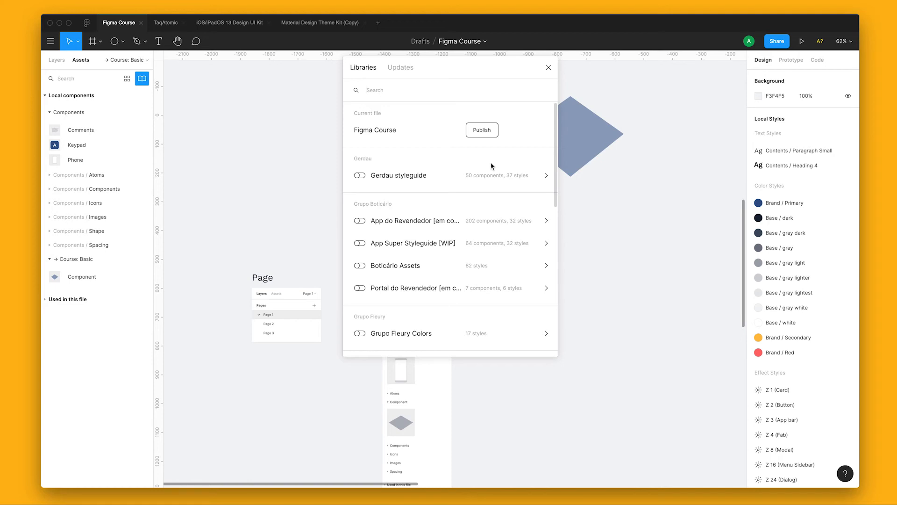
{"action": "left_click", "coordinate": [549, 68]}
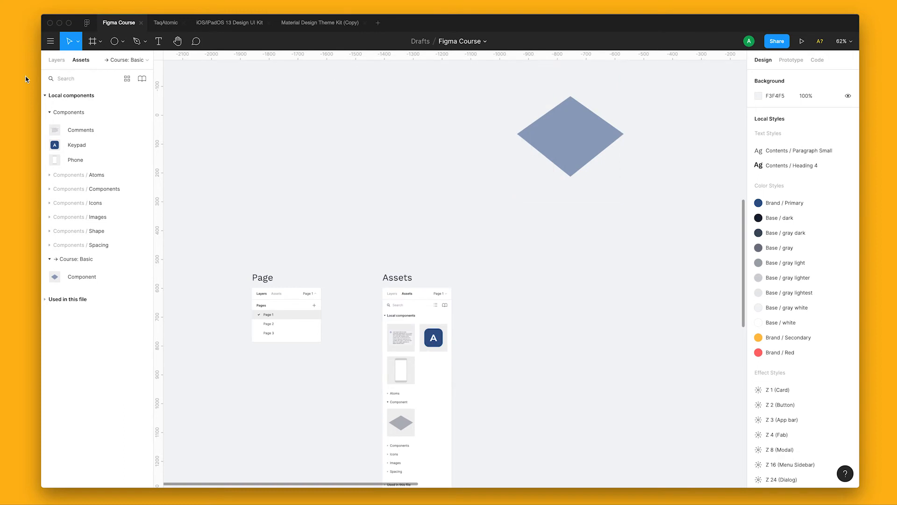
- Return from the assets to the pages and layers list and bring the canvas around the Assets illustration into view
{"action": "left_click", "coordinate": [56, 60]}
{"action": "left_click_drag", "start_coordinate": [598, 265], "coordinate": [549, 193]}
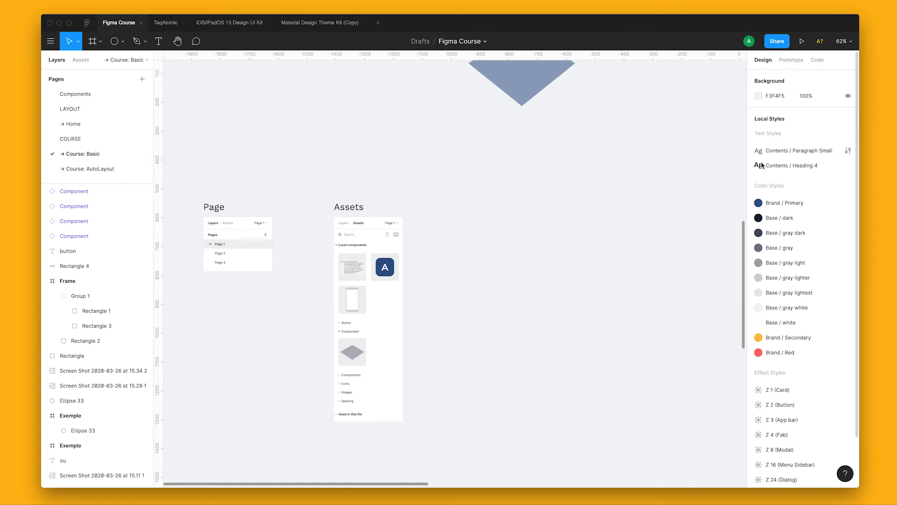
{"action": "scroll", "coordinate": [499, 341], "scroll_direction": "down", "scroll_amount": 5}
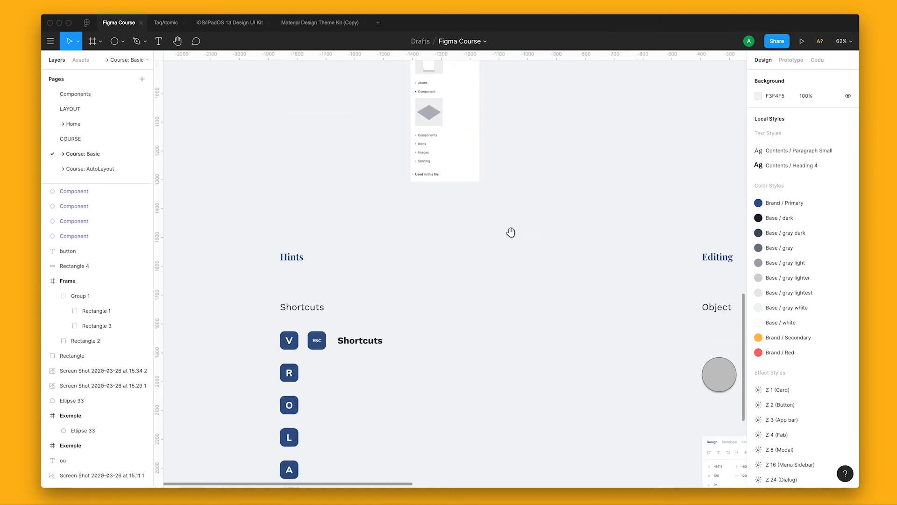
{"action": "scroll", "coordinate": [541, 320], "scroll_direction": "up", "scroll_amount": 4}
{"action": "scroll", "coordinate": [540, 320], "scroll_direction": "right", "scroll_amount": 2}
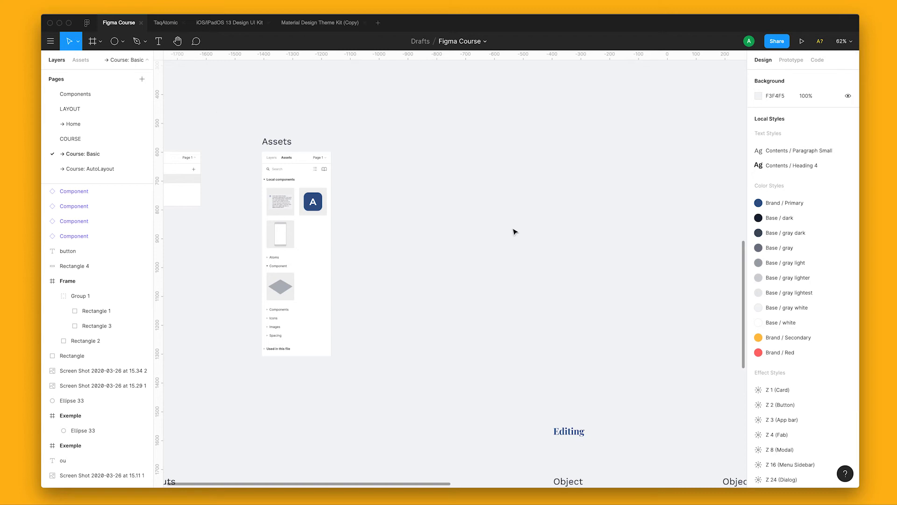
- Try red FF0000 as the canvas background colour of the → Course: Basic page
{"action": "left_click", "coordinate": [786, 96]}
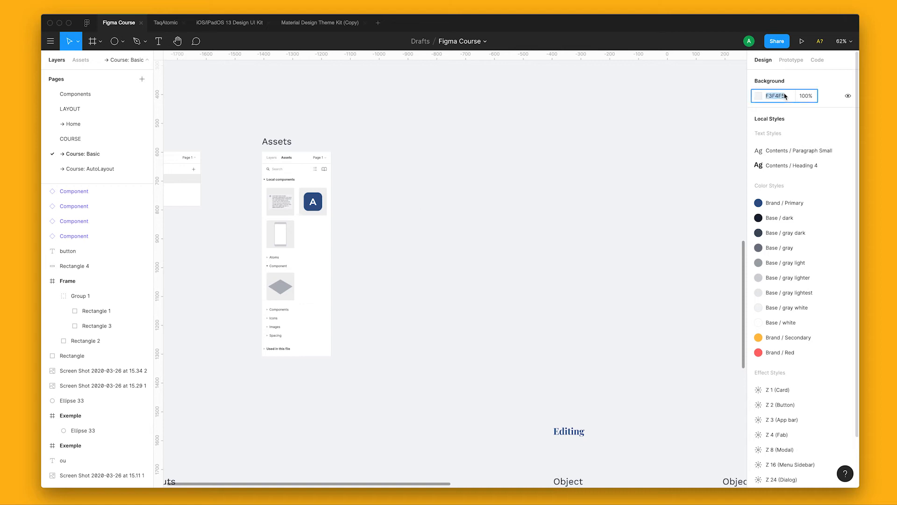
{"action": "type", "text": "f0000"}
{"action": "key", "text": "Return"}
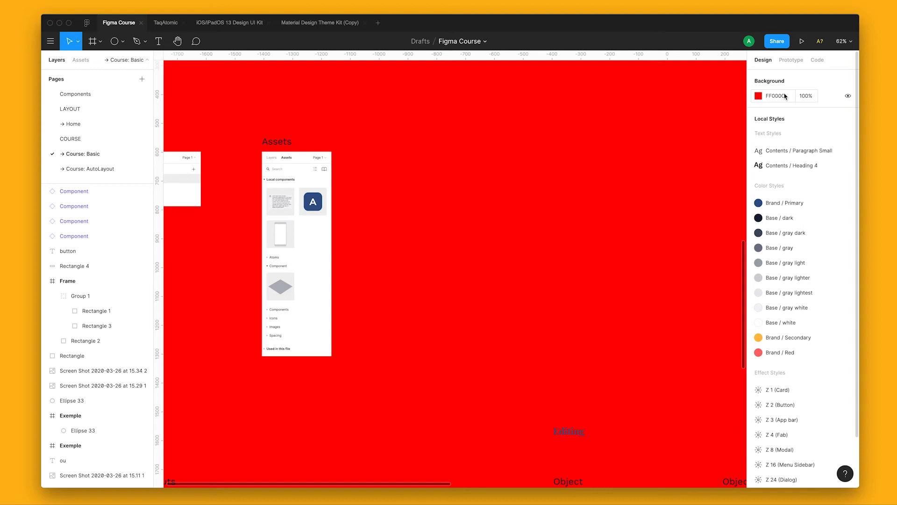
- Try white FFFFFF from the document colours as the page background, restore light gray F3F4F5, and close the colour picker
{"action": "left_click", "coordinate": [759, 97]}
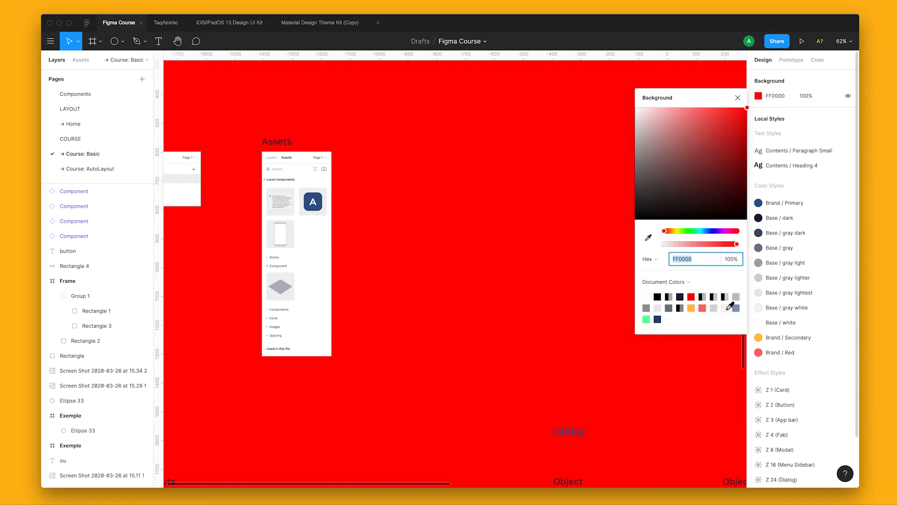
{"action": "left_click", "coordinate": [647, 296]}
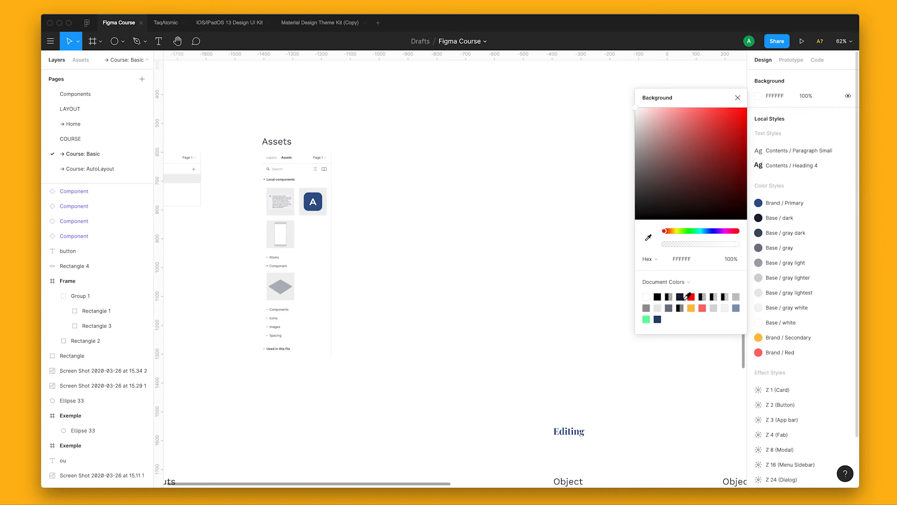
{"action": "left_click", "coordinate": [725, 308]}
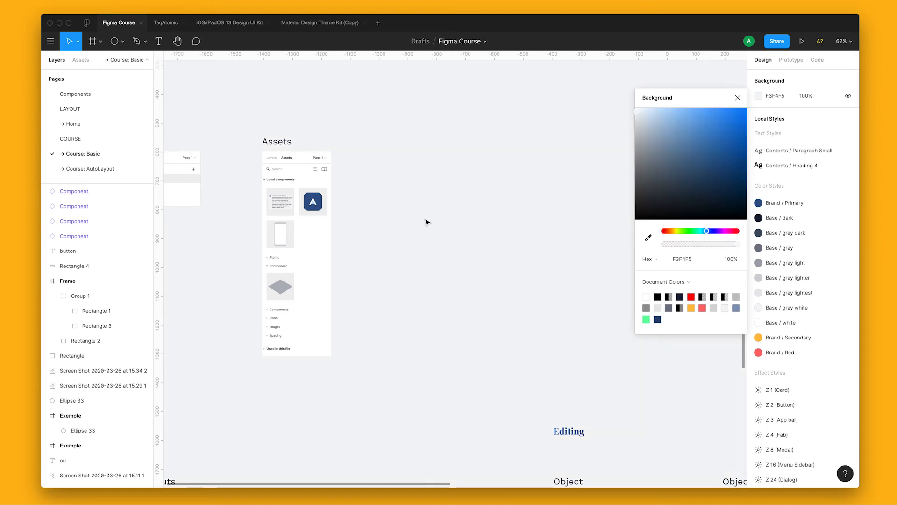
{"action": "left_click", "coordinate": [737, 98]}
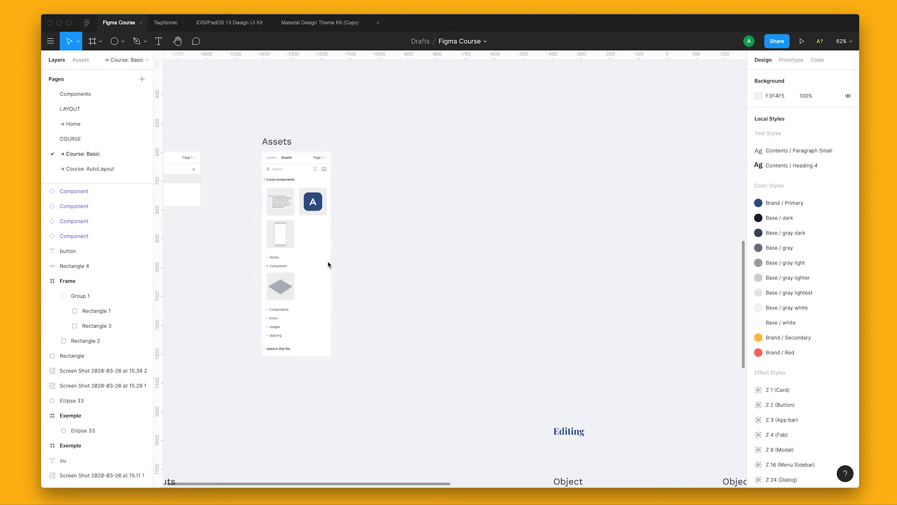
{"action": "scroll", "coordinate": [370, 257], "scroll_direction": "left", "scroll_amount": 5}
{"action": "scroll", "coordinate": [453, 276], "scroll_direction": "down", "scroll_amount": 3}
{"action": "scroll", "coordinate": [452, 277], "scroll_direction": "right", "scroll_amount": 6}
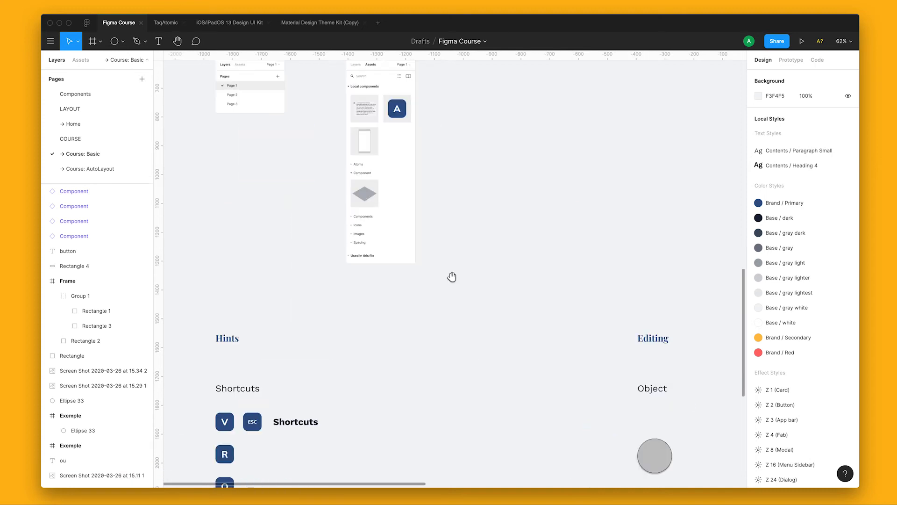
{"action": "scroll", "coordinate": [436, 333], "scroll_direction": "up", "scroll_amount": 8}
{"action": "scroll", "coordinate": [402, 375], "scroll_direction": "left", "scroll_amount": 5}
{"action": "scroll", "coordinate": [401, 375], "scroll_direction": "up", "scroll_amount": 3}
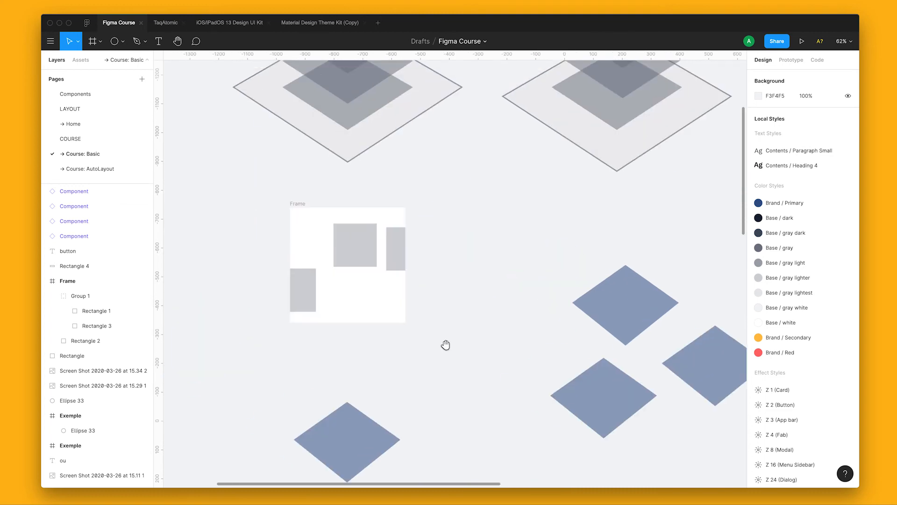
{"action": "left_click_drag", "start_coordinate": [439, 423], "coordinate": [548, 136]}
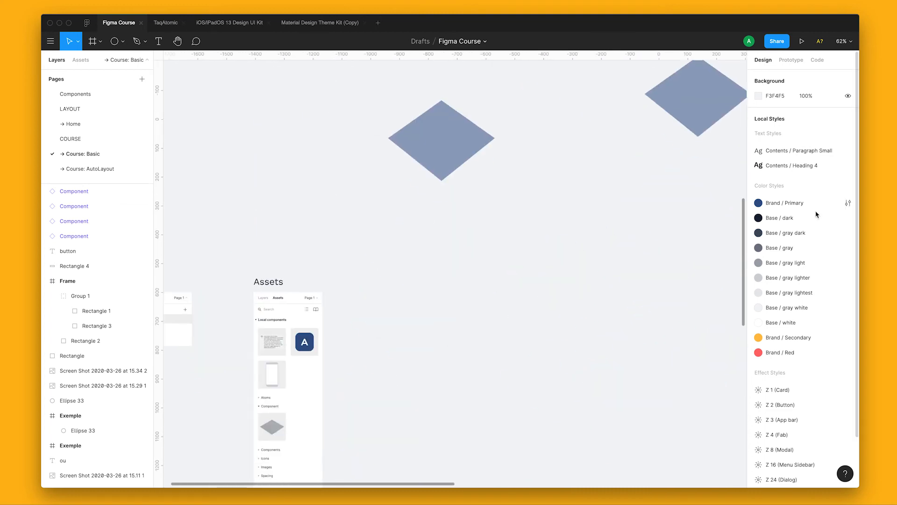
- Look through the file's local text, colour and effect styles down to the export settings
{"action": "scroll", "coordinate": [772, 363], "scroll_direction": "down", "scroll_amount": 1}
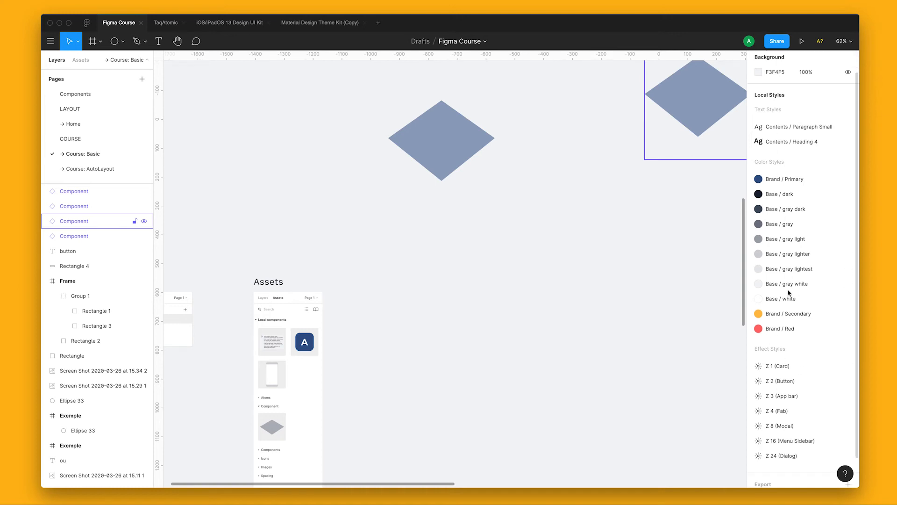
{"action": "scroll", "coordinate": [796, 412], "scroll_direction": "down", "scroll_amount": 1}
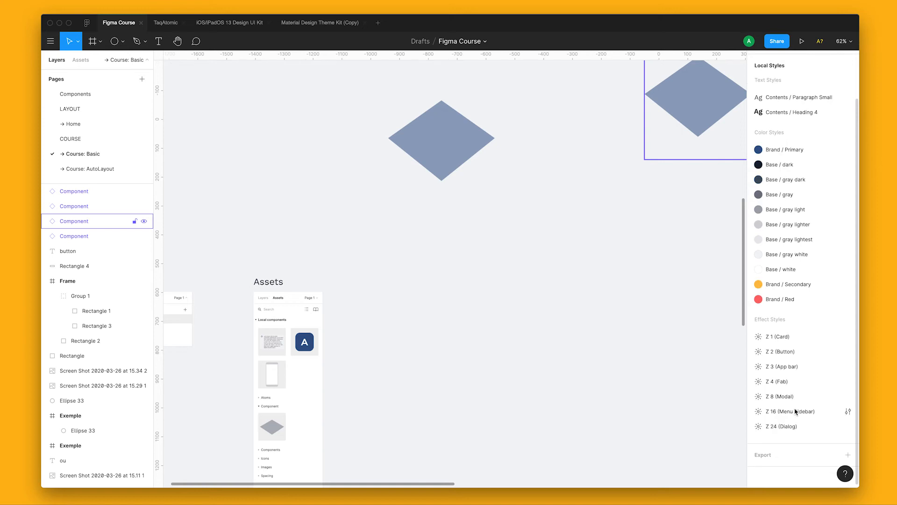
{"action": "scroll", "coordinate": [805, 412], "scroll_direction": "down", "scroll_amount": 1}
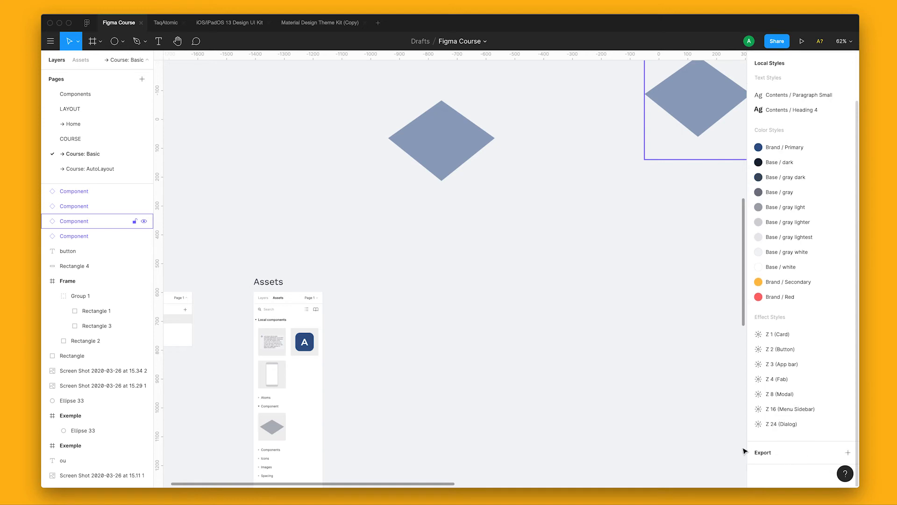
{"action": "scroll", "coordinate": [581, 317], "scroll_direction": "down", "scroll_amount": 3}
{"action": "scroll", "coordinate": [581, 316], "scroll_direction": "right", "scroll_amount": 3}
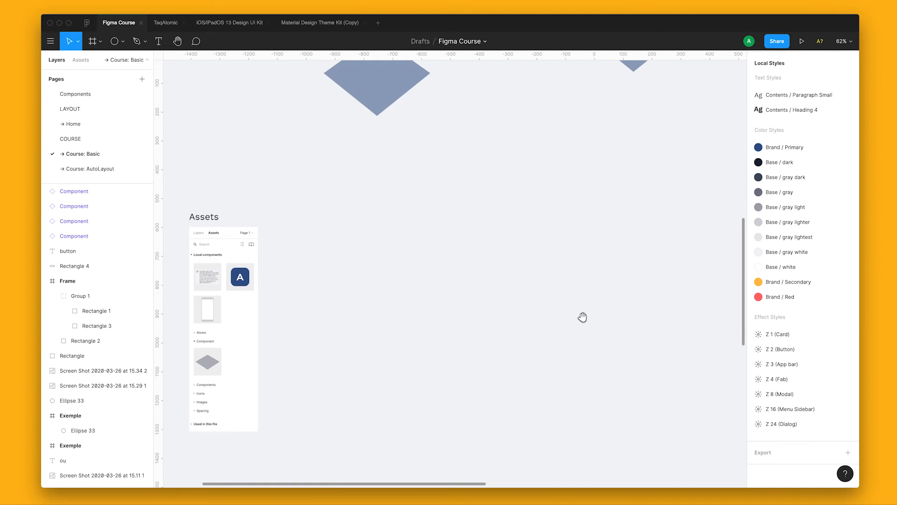
- Add a 1x PNG export setting to the page, view the available formats while keeping PNG, and remove the setting
{"action": "left_click", "coordinate": [805, 456]}
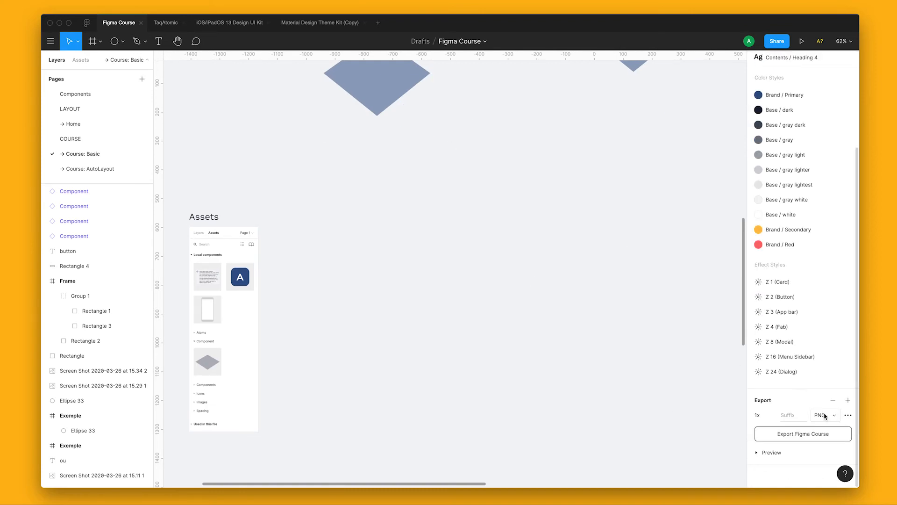
{"action": "left_click", "coordinate": [820, 419]}
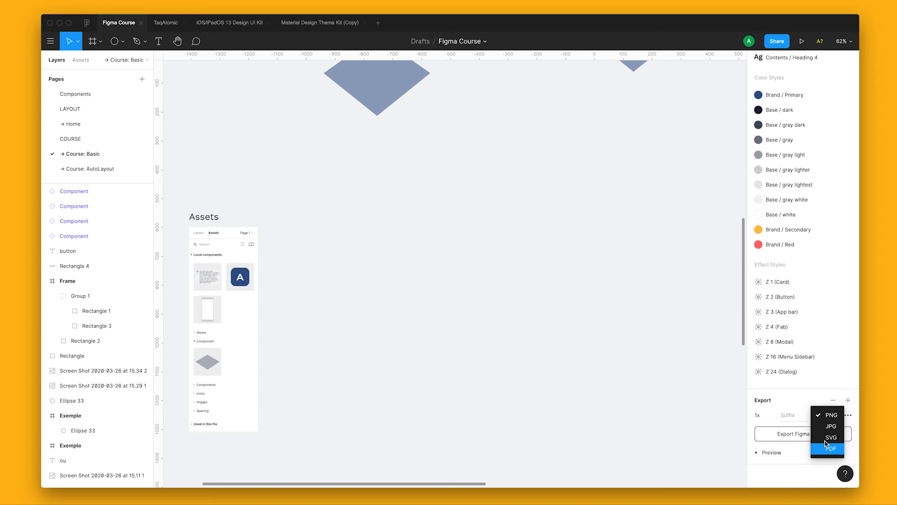
{"action": "left_click", "coordinate": [830, 415]}
{"action": "left_click", "coordinate": [830, 402]}
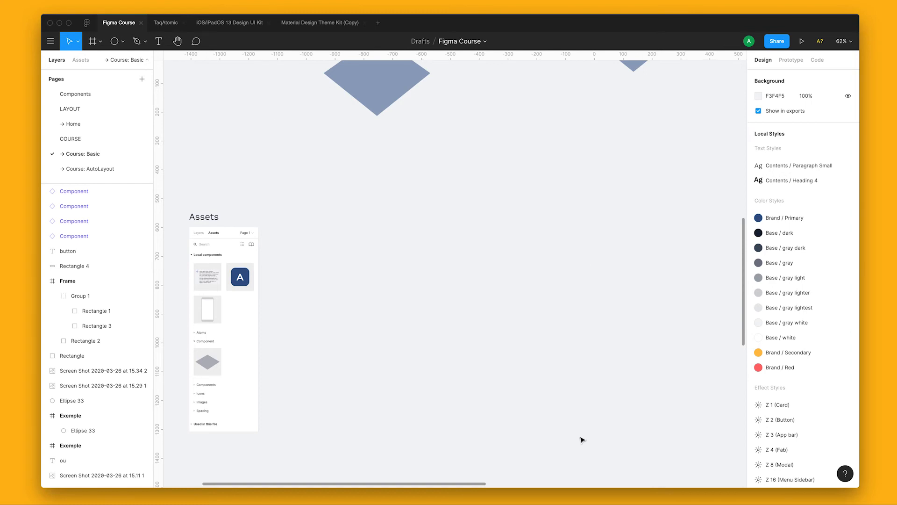
{"action": "scroll", "coordinate": [660, 422], "scroll_direction": "down", "scroll_amount": 5}
{"action": "scroll", "coordinate": [834, 411], "scroll_direction": "down", "scroll_amount": 3}
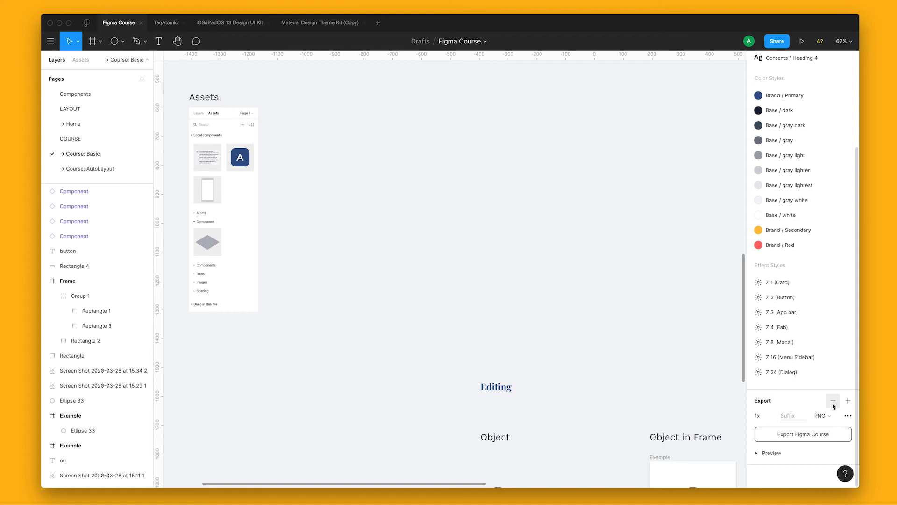
{"action": "left_click", "coordinate": [835, 405]}
- Duplicate the diamond instance above the Assets illustration to X -441, Y 332 and select the copy
{"action": "left_click_drag", "start_coordinate": [470, 214], "coordinate": [506, 345]}
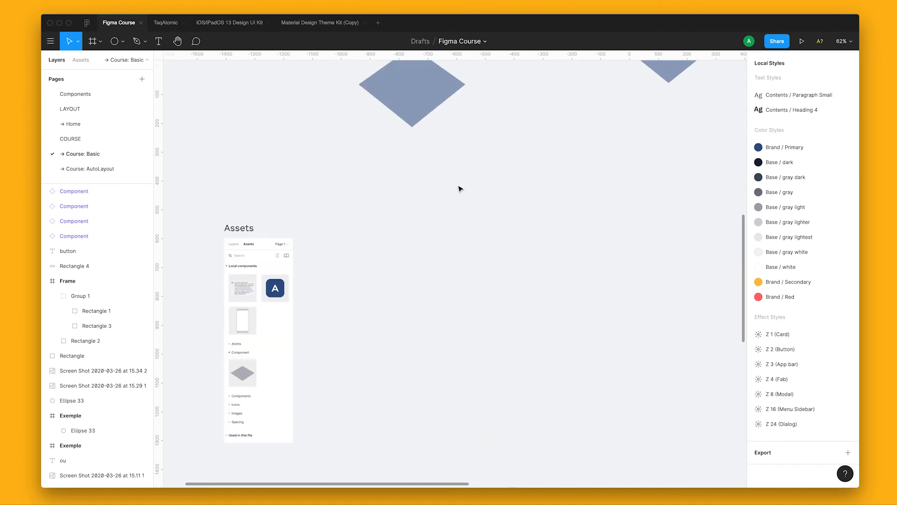
{"action": "left_click_drag", "start_coordinate": [458, 186], "coordinate": [389, 345]}
{"action": "left_click_drag", "start_coordinate": [301, 251], "coordinate": [445, 393]}
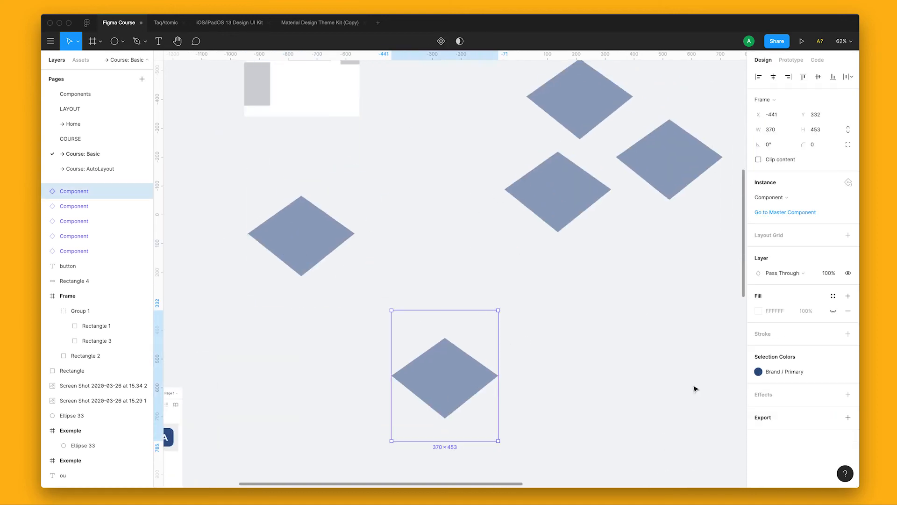
{"action": "left_click", "coordinate": [554, 385]}
{"action": "left_click", "coordinate": [458, 382]}
- Add a 1x PNG export setting to the diamond copy, start exporting it, and cancel the save dialog
{"action": "left_click", "coordinate": [849, 418]}
{"action": "scroll", "coordinate": [822, 435], "scroll_direction": "down", "scroll_amount": 1}
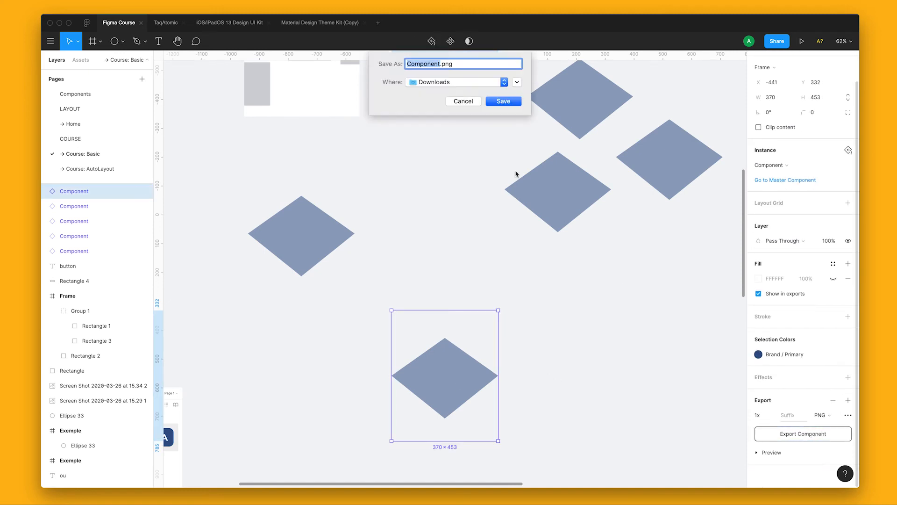
{"action": "left_click", "coordinate": [462, 102]}
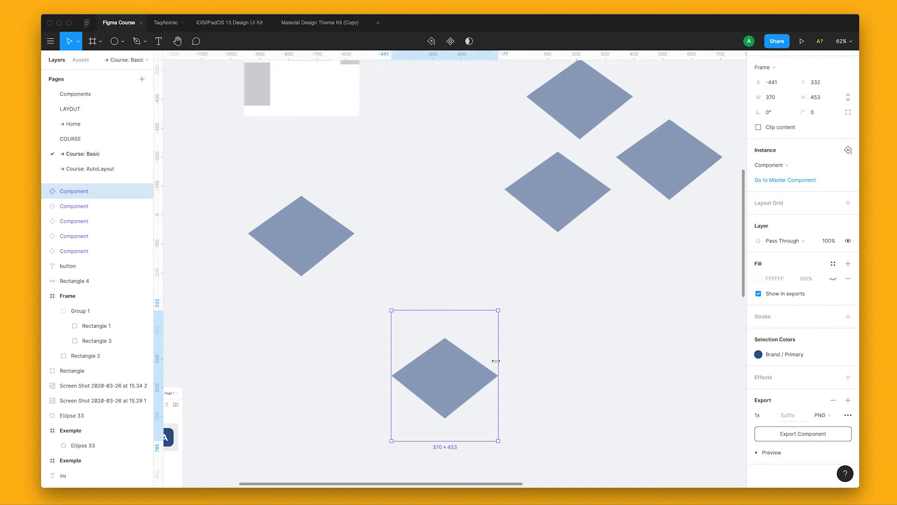
{"action": "scroll", "coordinate": [500, 360], "scroll_direction": "down", "scroll_amount": 3}
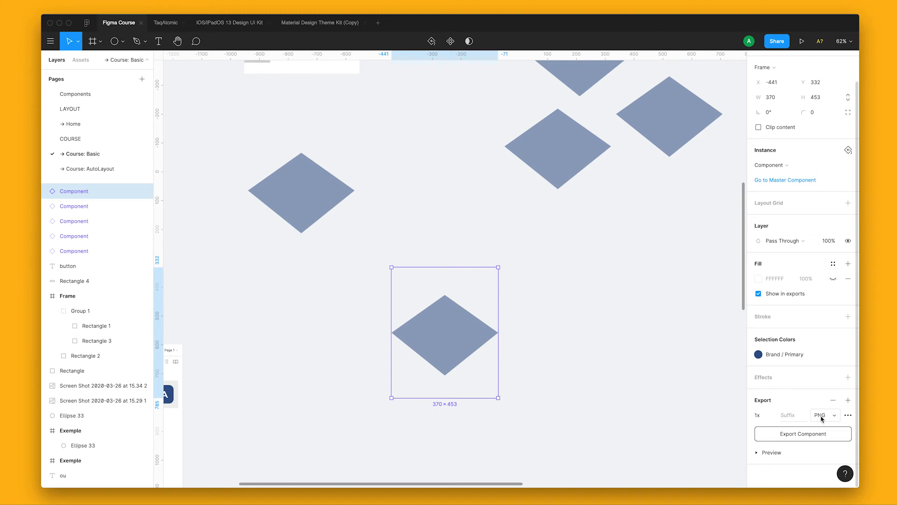
- Delete the diamond copy that has the export setting
{"action": "left_click", "coordinate": [542, 381]}
{"action": "left_click", "coordinate": [473, 369]}
{"action": "key", "text": "Delete"}
- Switch the inspector to code and duplicate the diamond instance above the Assets illustration to X -631, Y 478
{"action": "scroll", "coordinate": [481, 360], "scroll_direction": "down", "scroll_amount": 10}
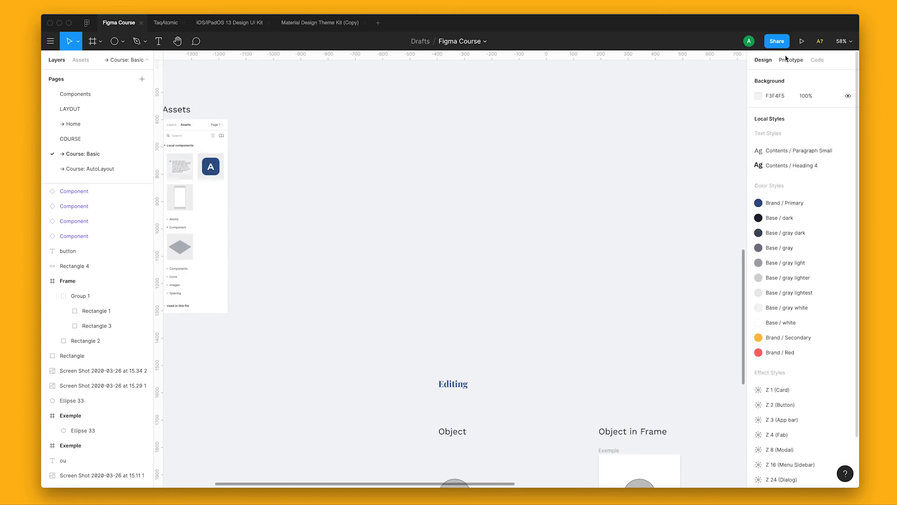
{"action": "left_click", "coordinate": [812, 64]}
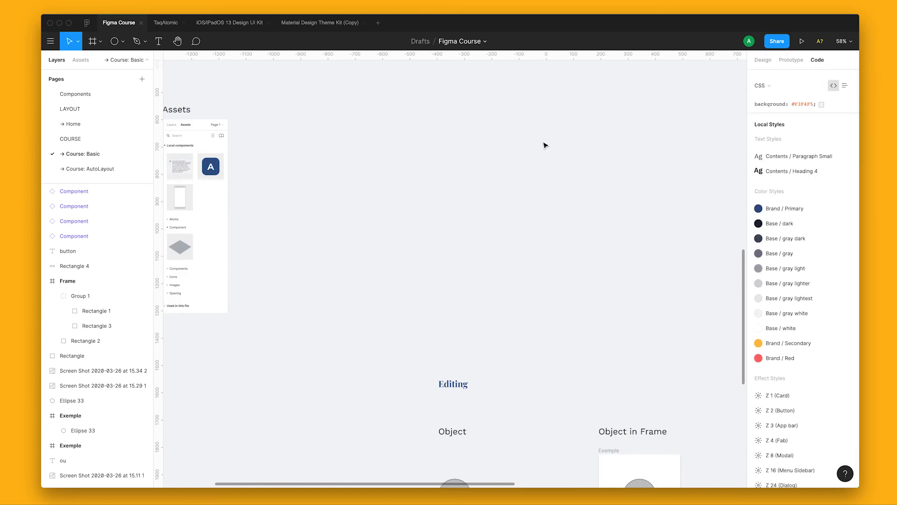
{"action": "scroll", "coordinate": [449, 213], "scroll_direction": "up", "scroll_amount": 3}
{"action": "left_click", "coordinate": [328, 102]}
{"action": "left_click_drag", "start_coordinate": [329, 102], "coordinate": [415, 280]}
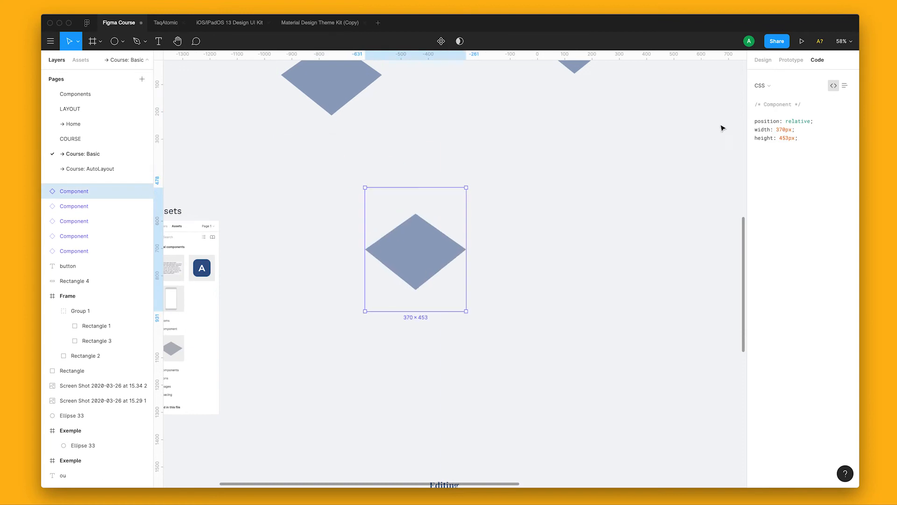
- View the diamond copy's code as iOS and Android, return to CSS, and list its properties as a table
{"action": "left_click", "coordinate": [774, 87]}
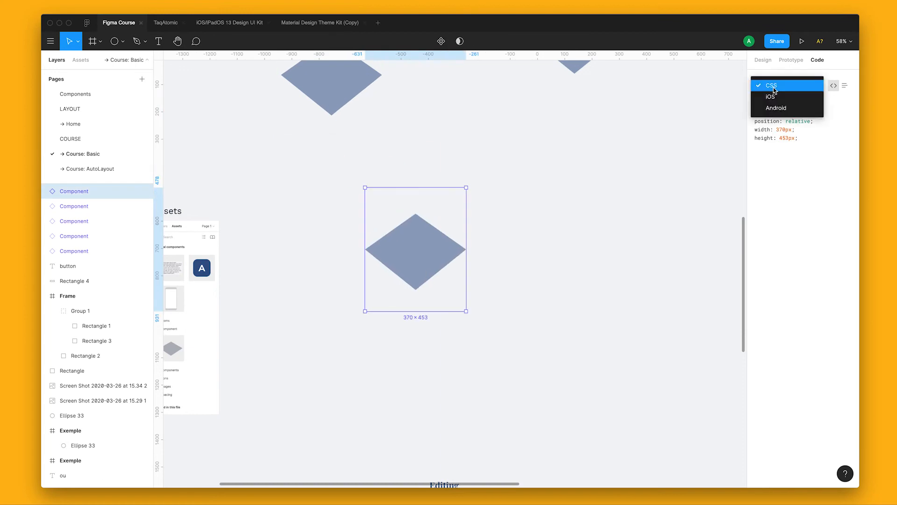
{"action": "left_click", "coordinate": [793, 93]}
{"action": "left_click", "coordinate": [793, 90]}
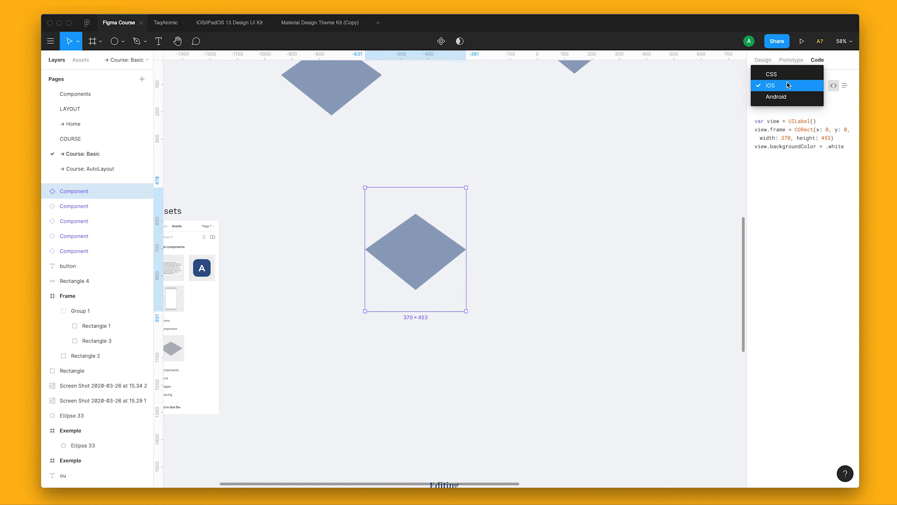
{"action": "left_click", "coordinate": [791, 94]}
{"action": "left_click", "coordinate": [792, 86]}
{"action": "left_click", "coordinate": [788, 64]}
{"action": "left_click", "coordinate": [845, 91]}
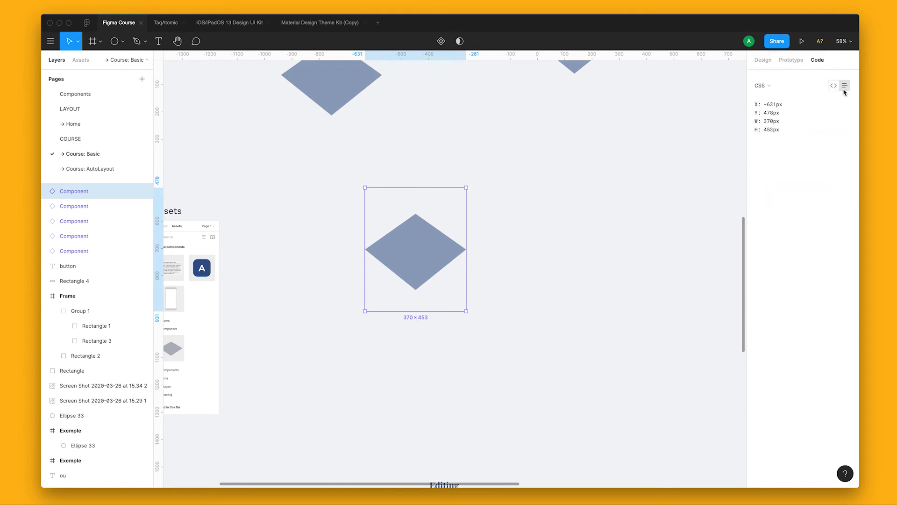
- Review the diamond copy's CSS property table and switch the listing back to code view
{"action": "left_click", "coordinate": [774, 111]}
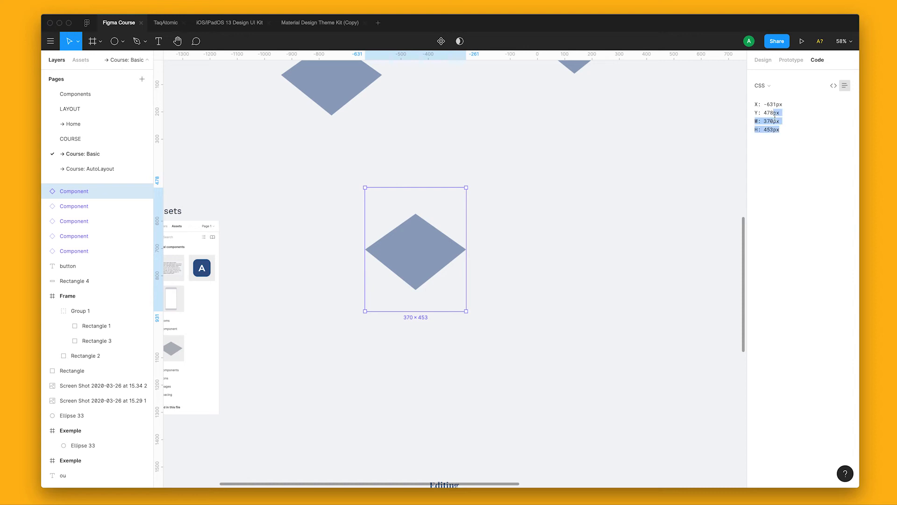
{"action": "left_click", "coordinate": [773, 86]}
{"action": "left_click", "coordinate": [834, 99]}
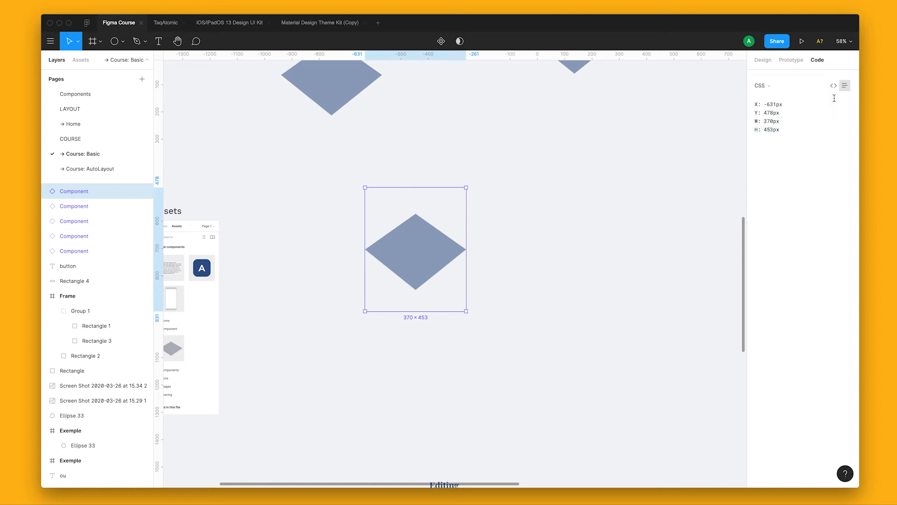
{"action": "left_click", "coordinate": [835, 87]}
{"action": "left_click_drag", "start_coordinate": [808, 147], "coordinate": [755, 106]}
{"action": "left_click", "coordinate": [794, 158]}
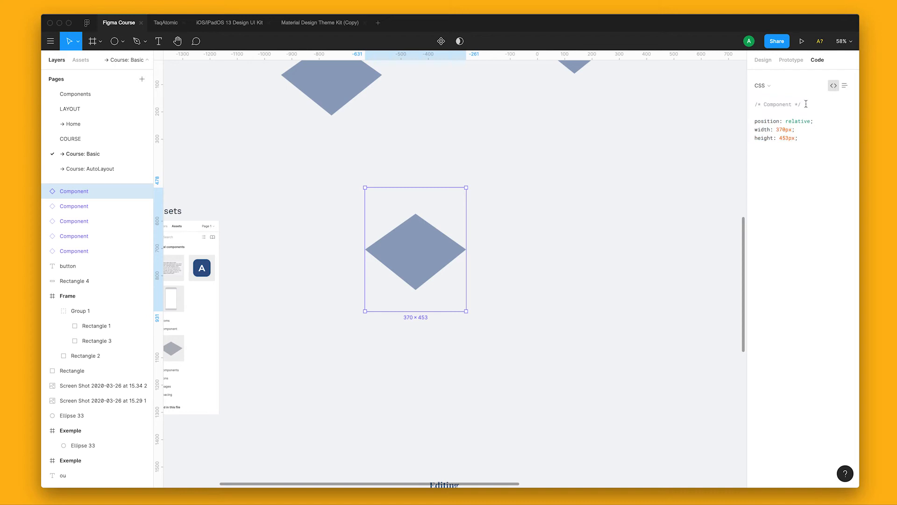
- Return the inspector to design properties and select the bold Shortcuts text beside the ESC keypad under Hints
{"action": "left_click", "coordinate": [763, 60]}
{"action": "scroll", "coordinate": [562, 240], "scroll_direction": "down", "scroll_amount": 6}
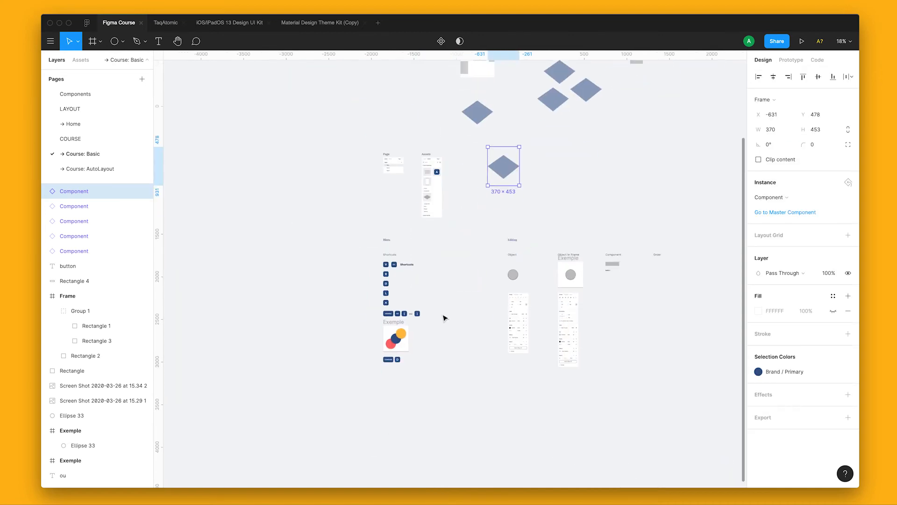
{"action": "scroll", "coordinate": [441, 334], "scroll_direction": "up", "scroll_amount": 3}
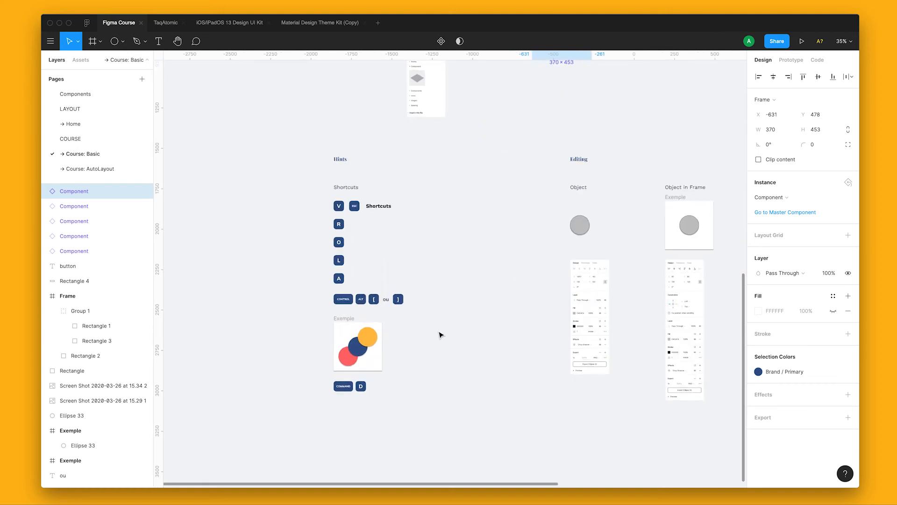
{"action": "scroll", "coordinate": [386, 329], "scroll_direction": "up", "scroll_amount": 3}
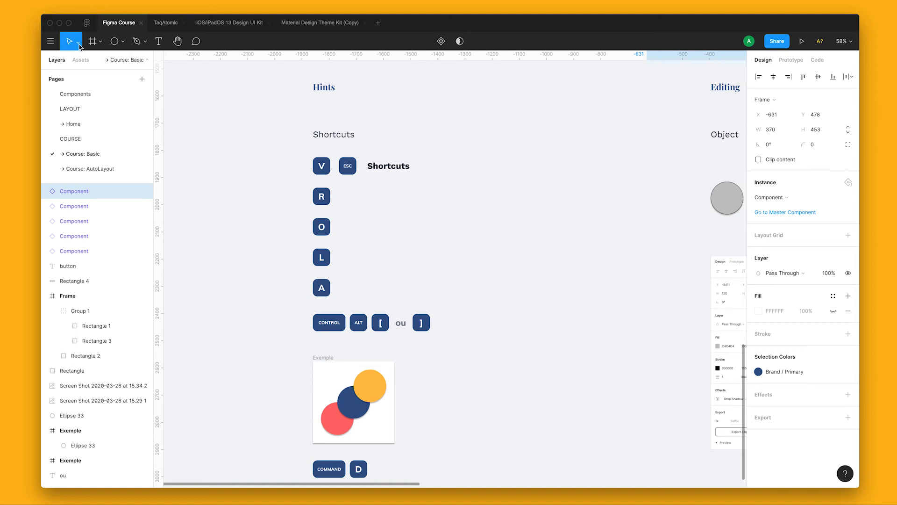
{"action": "left_click", "coordinate": [398, 167]}
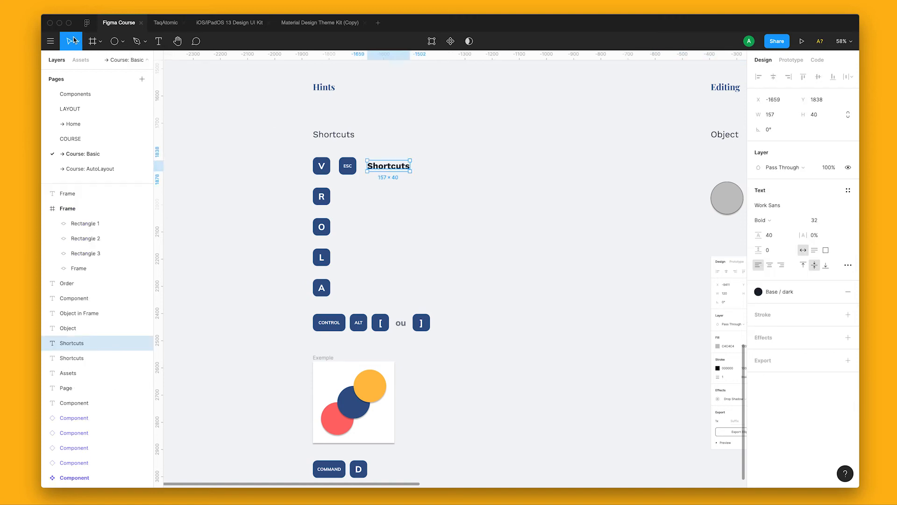
- Try enlarging the V keypad instance to about 386 × 386 with the Scale tool, and undo it
{"action": "left_click", "coordinate": [322, 166]}
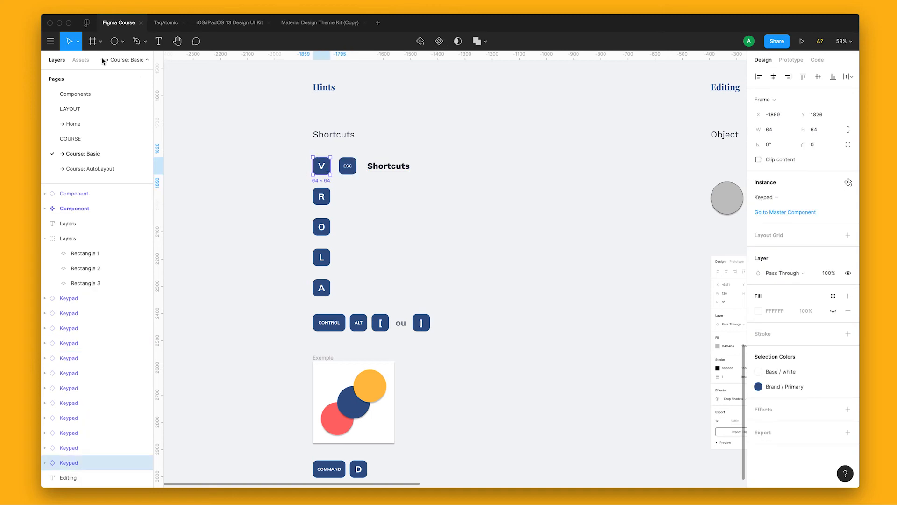
{"action": "left_click", "coordinate": [76, 41]}
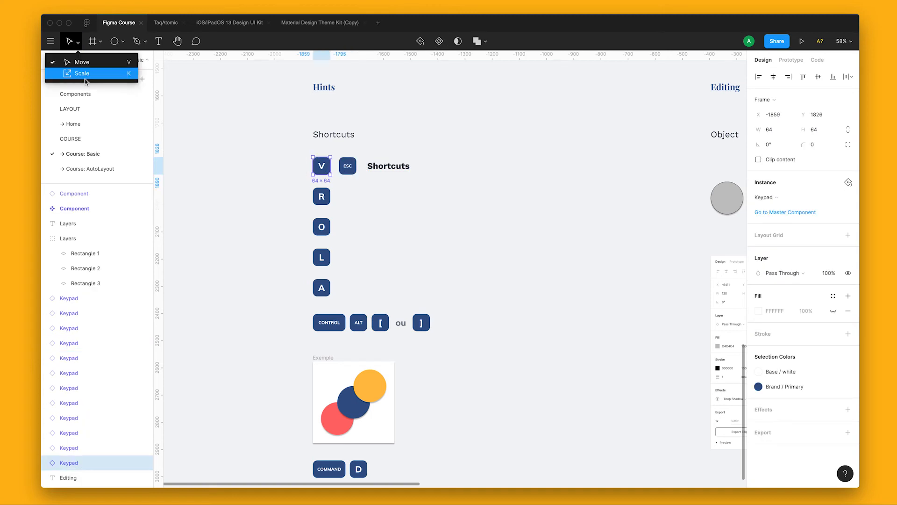
{"action": "left_click", "coordinate": [68, 73]}
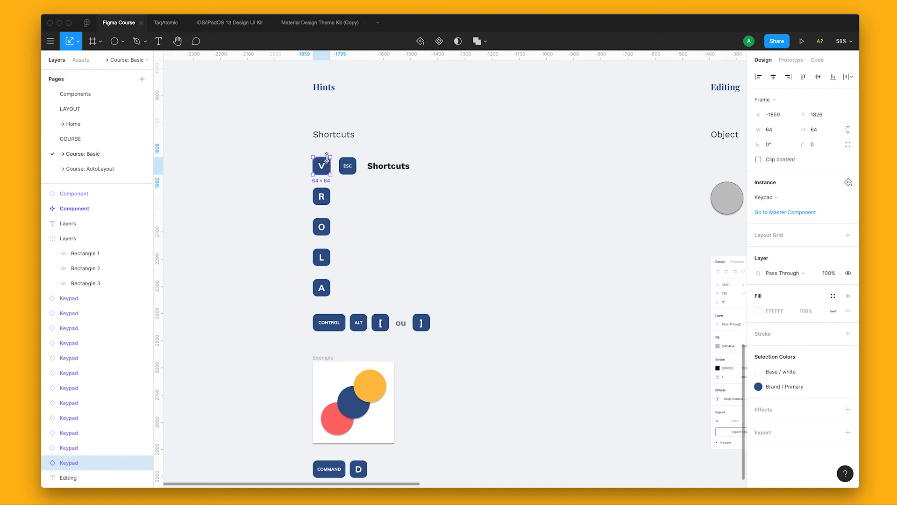
{"action": "left_click_drag", "start_coordinate": [329, 157], "coordinate": [418, 104]}
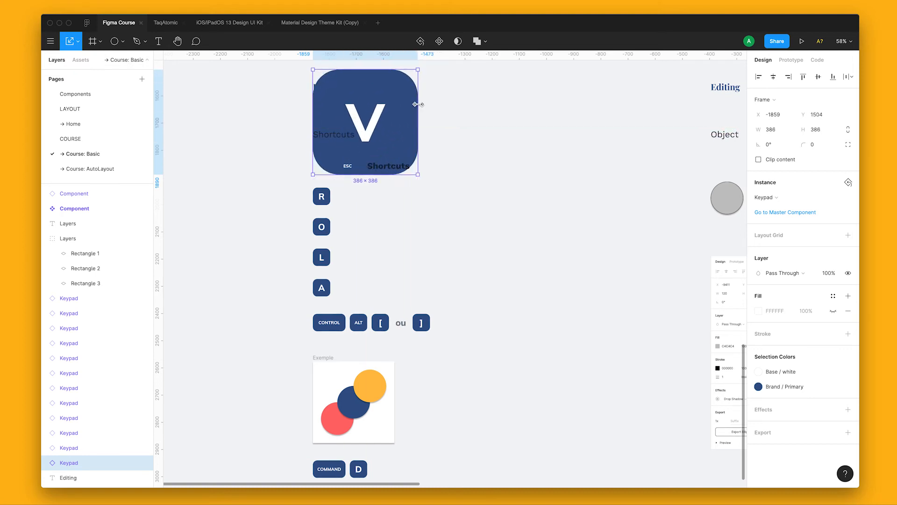
{"action": "key", "text": "super+z"}
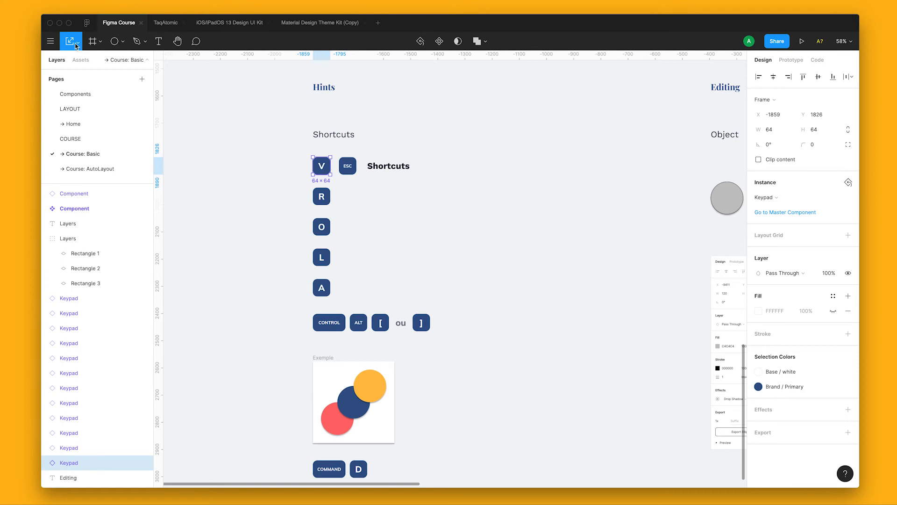
- Try resizing the V keypad instance to about 269 × 269 with the Move tool, and undo it
{"action": "left_click", "coordinate": [78, 42]}
{"action": "left_click", "coordinate": [82, 62]}
{"action": "left_click_drag", "start_coordinate": [330, 156], "coordinate": [386, 102]}
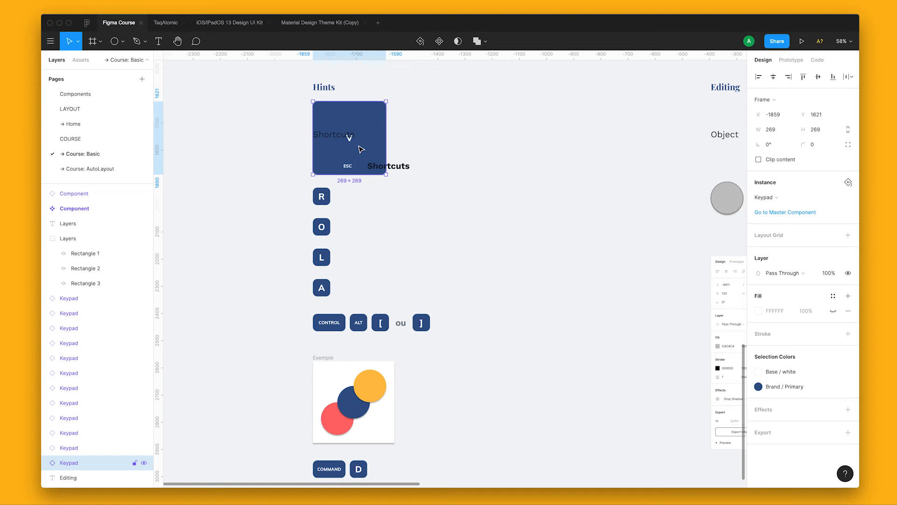
{"action": "key", "text": "super+z"}
- Duplicate the V keypad instance into the empty area beside the shortcuts at X -2627, Y 1826, and detach the copy
{"action": "scroll", "coordinate": [321, 173], "scroll_direction": "left", "scroll_amount": 5}
{"action": "scroll", "coordinate": [320, 173], "scroll_direction": "up", "scroll_amount": 1}
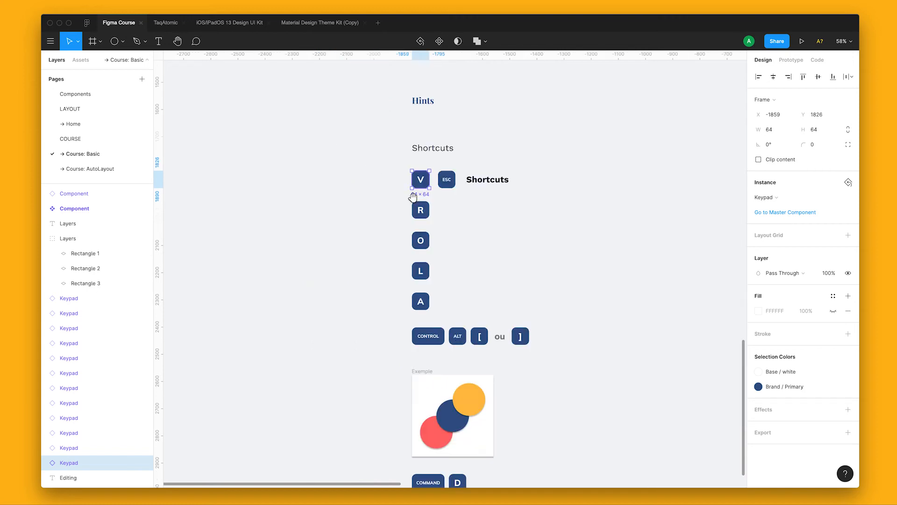
{"action": "left_click_drag", "start_coordinate": [420, 183], "coordinate": [228, 184]}
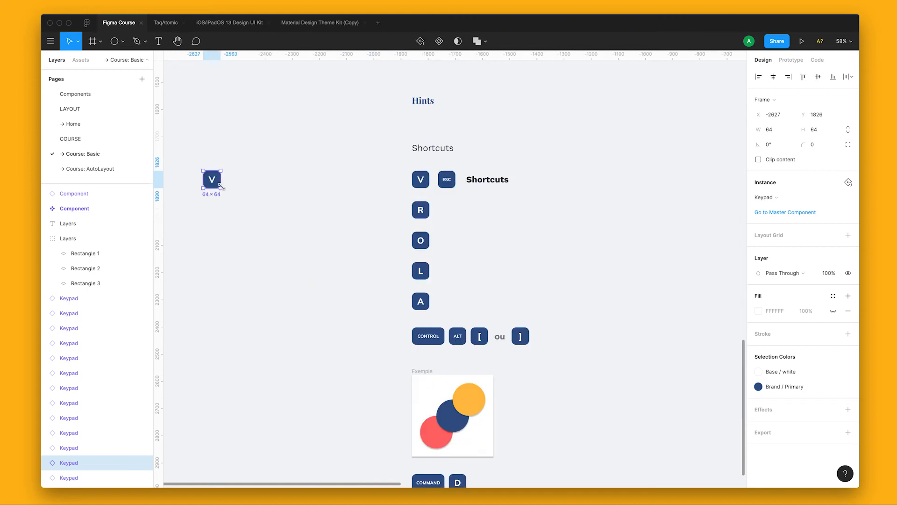
{"action": "right_click", "coordinate": [218, 179]}
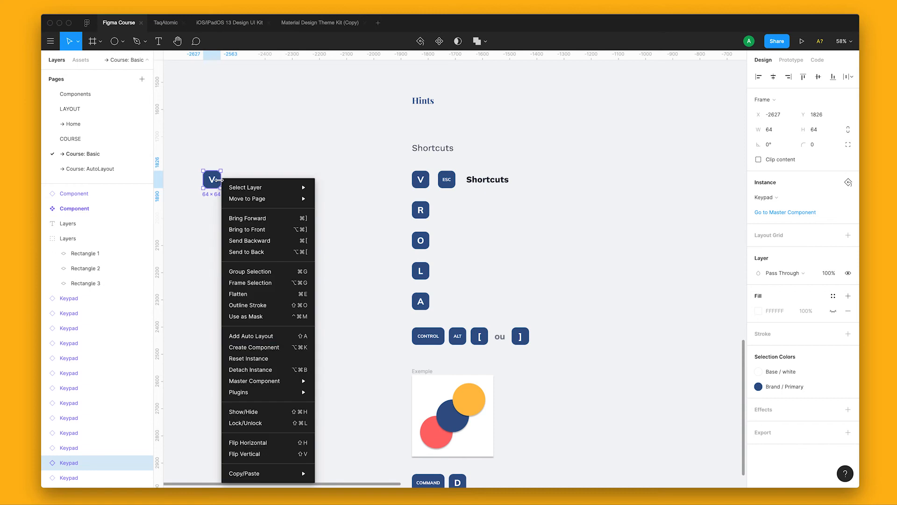
{"action": "left_click", "coordinate": [263, 369]}
{"action": "left_click", "coordinate": [220, 198]}
{"action": "left_click", "coordinate": [213, 180]}
{"action": "key", "text": "Escape"}
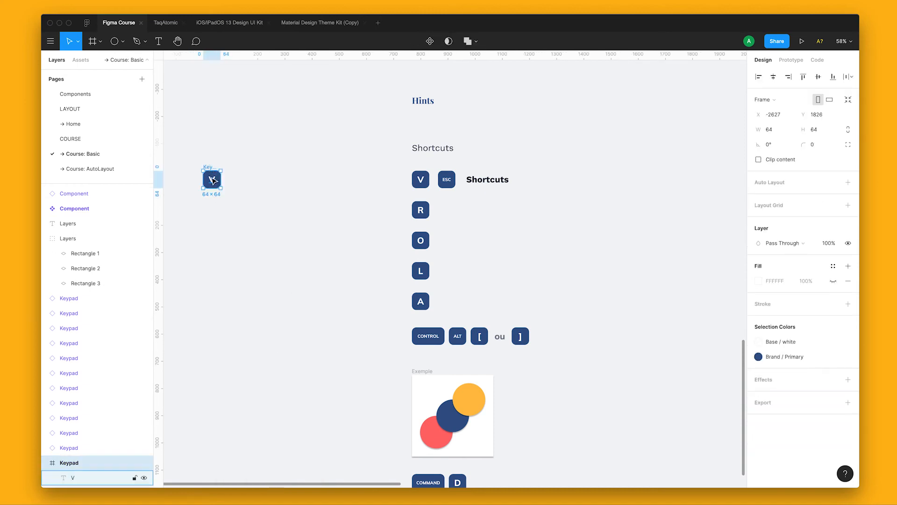
- Resize the detached keypad to about 244 × 244 with the Move tool and inspect its V text properties
{"action": "left_click_drag", "start_coordinate": [221, 188], "coordinate": [270, 237]}
{"action": "double_click", "coordinate": [247, 215]}
{"action": "left_click", "coordinate": [306, 209]}
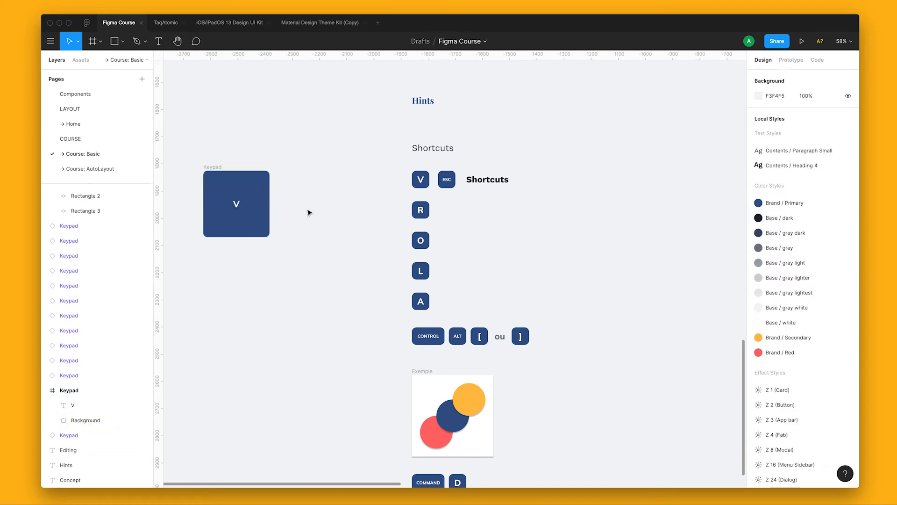
{"action": "left_click", "coordinate": [236, 206]}
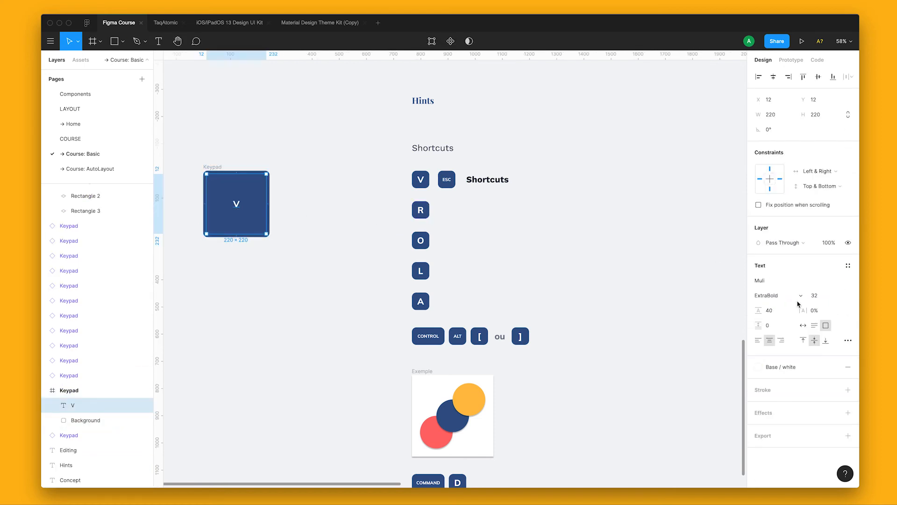
{"action": "left_click", "coordinate": [294, 241]}
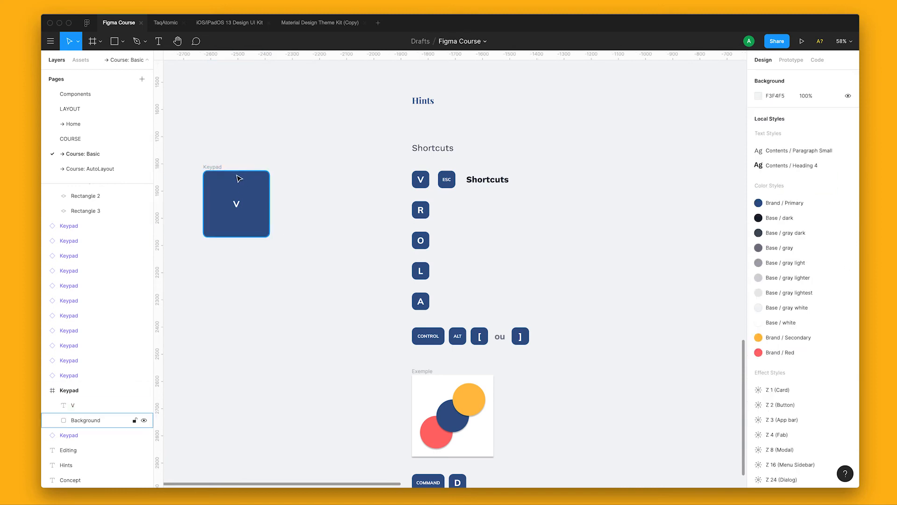
- Undo the Move-tool resizing of the detached keypad
{"action": "left_click", "coordinate": [239, 171]}
{"action": "key", "text": "super+z"}
{"action": "key", "text": "super+z"}
{"action": "key", "text": "super+z"}
{"action": "key", "text": "super+z"}
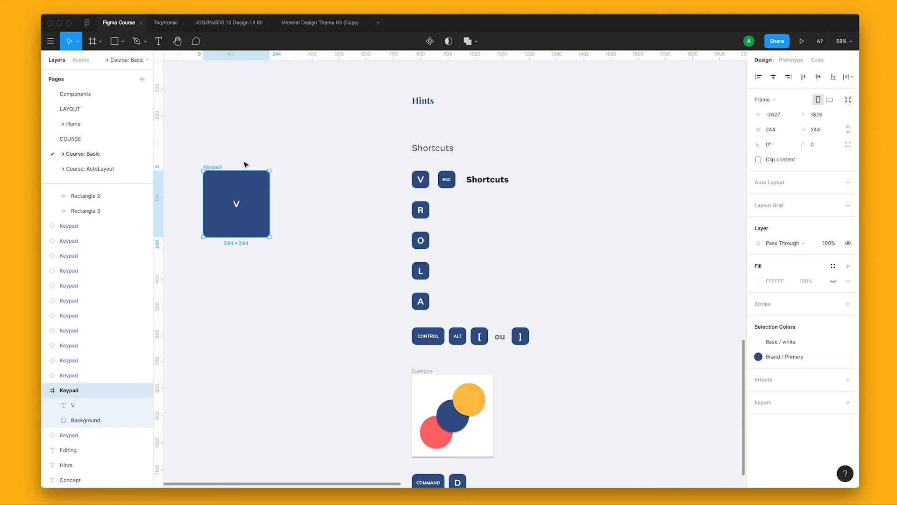
{"action": "left_click", "coordinate": [248, 164]}
- Scale the detached keypad to about 232 × 232 with the Scale tool and inspect its V text layer
{"action": "left_click", "coordinate": [78, 41]}
{"action": "left_click", "coordinate": [75, 76]}
{"action": "left_click", "coordinate": [211, 178]}
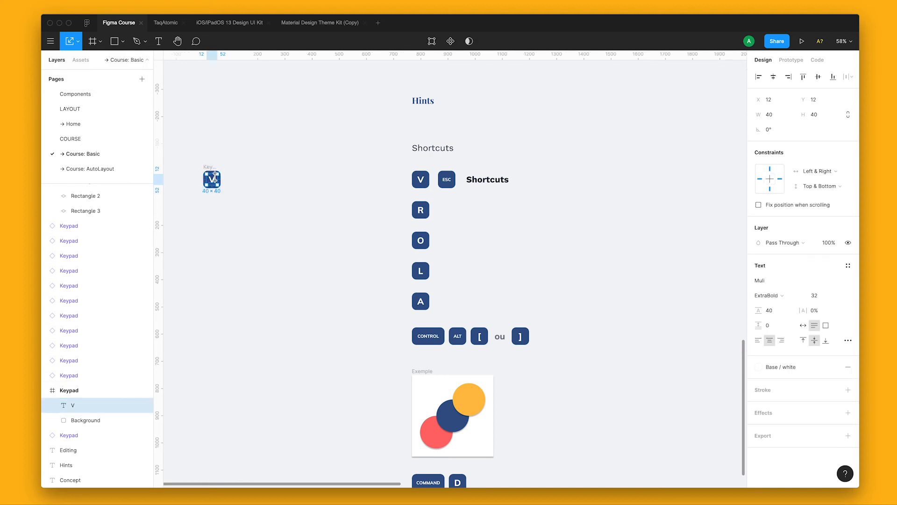
{"action": "left_click", "coordinate": [208, 168]}
{"action": "left_click_drag", "start_coordinate": [219, 188], "coordinate": [266, 229]}
{"action": "key", "text": "v"}
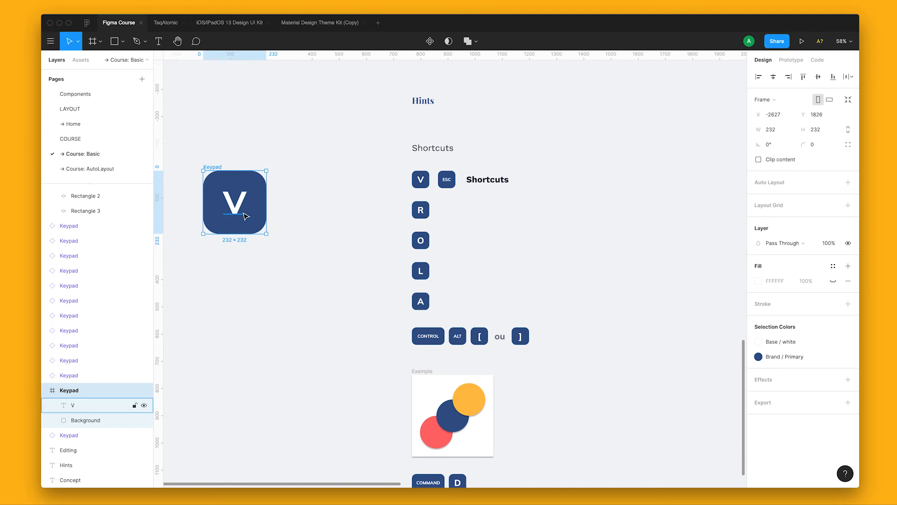
{"action": "left_click", "coordinate": [107, 405]}
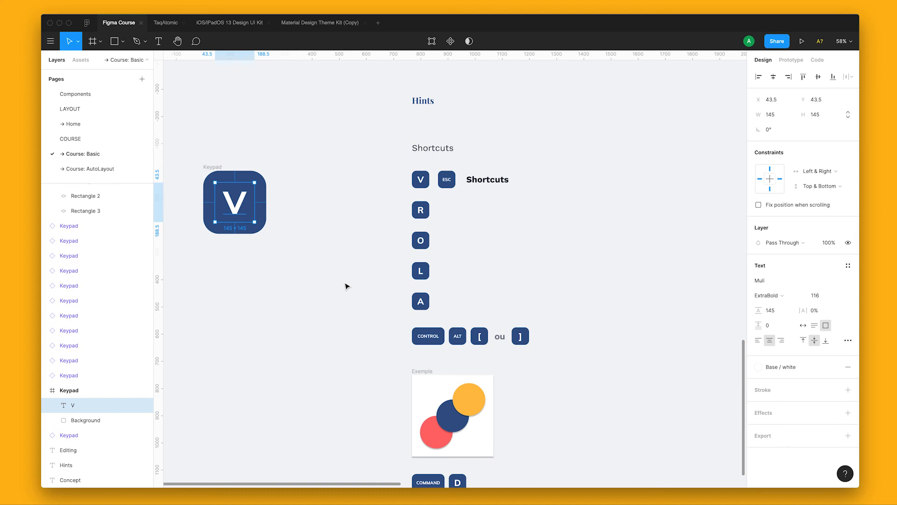
- Delete the detached keypad copy and select the original V keypad instance
{"action": "left_click_drag", "start_coordinate": [330, 290], "coordinate": [192, 161]}
{"action": "key", "text": "Delete"}
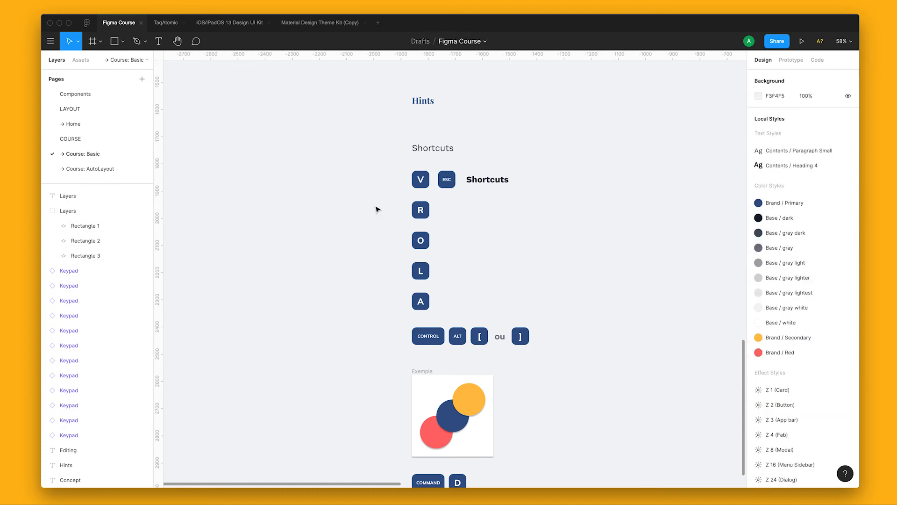
{"action": "left_click", "coordinate": [421, 180]}
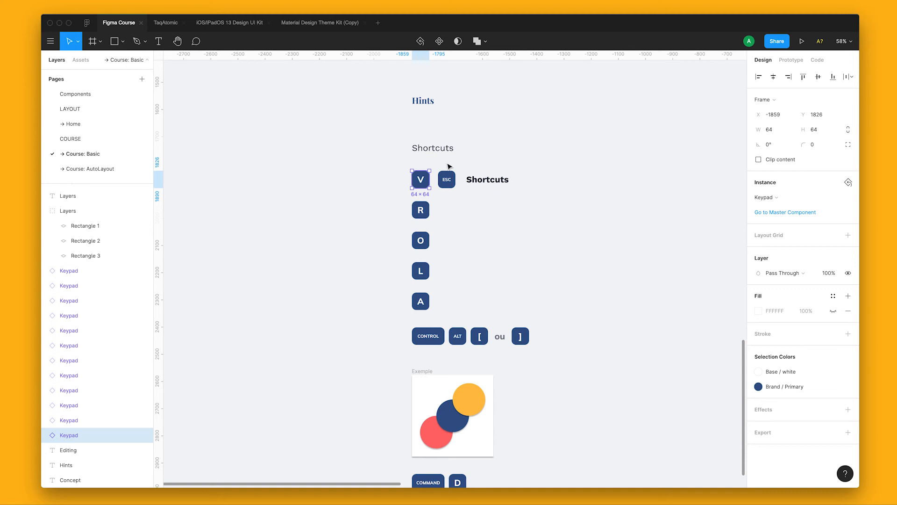
- Draw a frame about 441 × 742 in the empty area beside the shortcuts list, at X -2593, Y 1826
{"action": "left_click", "coordinate": [94, 47]}
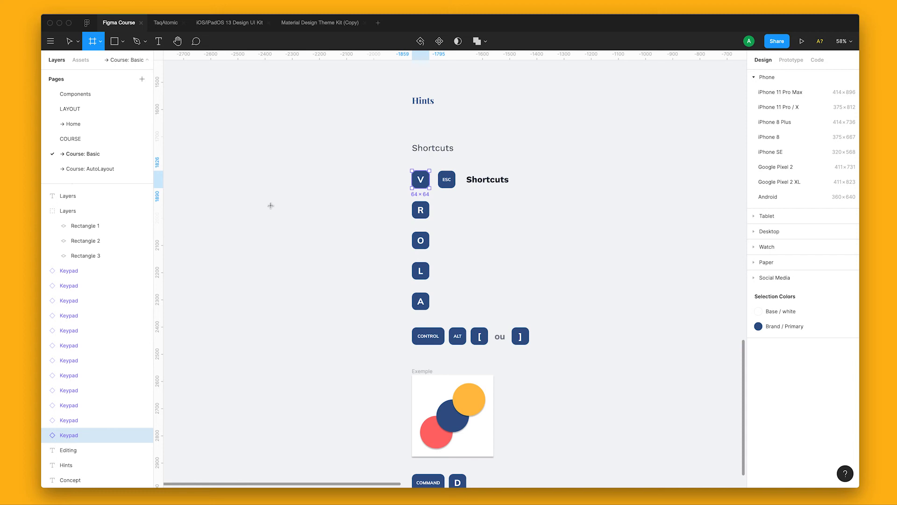
{"action": "left_click_drag", "start_coordinate": [216, 169], "coordinate": [332, 373]}
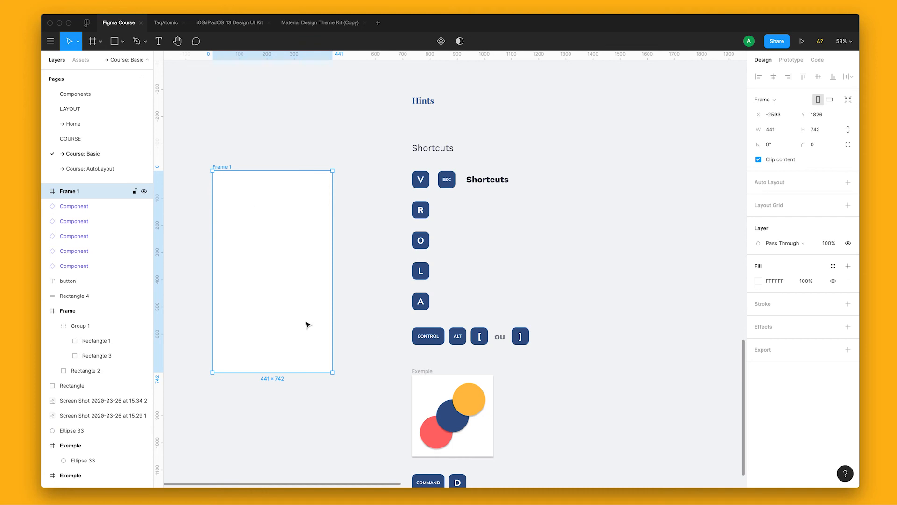
{"action": "left_click", "coordinate": [261, 155]}
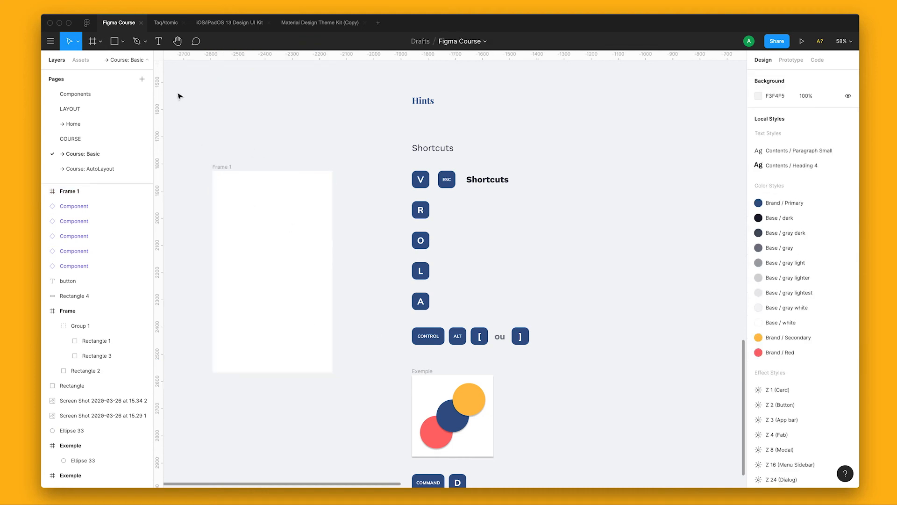
- Draw a rectangle about 441 × 115 across the full width of the new frame's upper edge
{"action": "left_click", "coordinate": [114, 41]}
{"action": "left_click", "coordinate": [123, 41]}
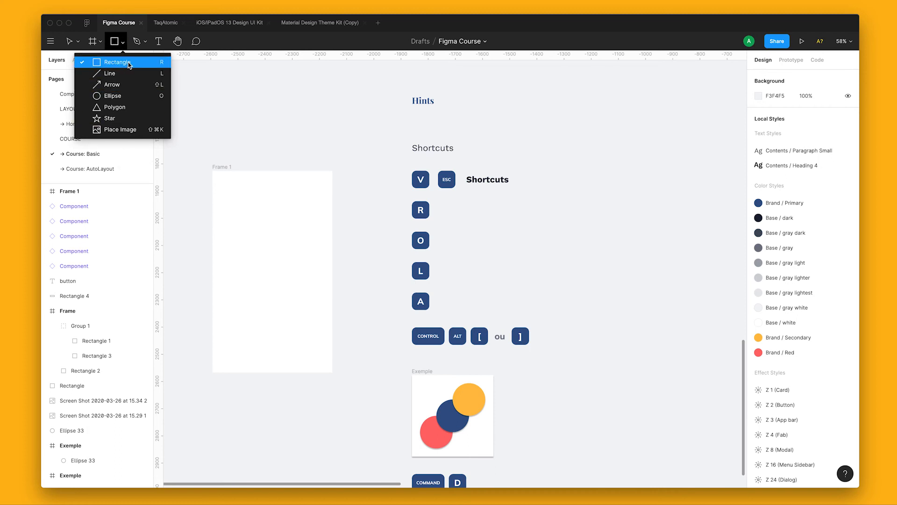
{"action": "left_click", "coordinate": [116, 63]}
{"action": "left_click_drag", "start_coordinate": [212, 170], "coordinate": [332, 203]}
- Draw a horizontal line about 399 long below the rectangle, starting at the frame's edge at Y 201
{"action": "left_click", "coordinate": [123, 42]}
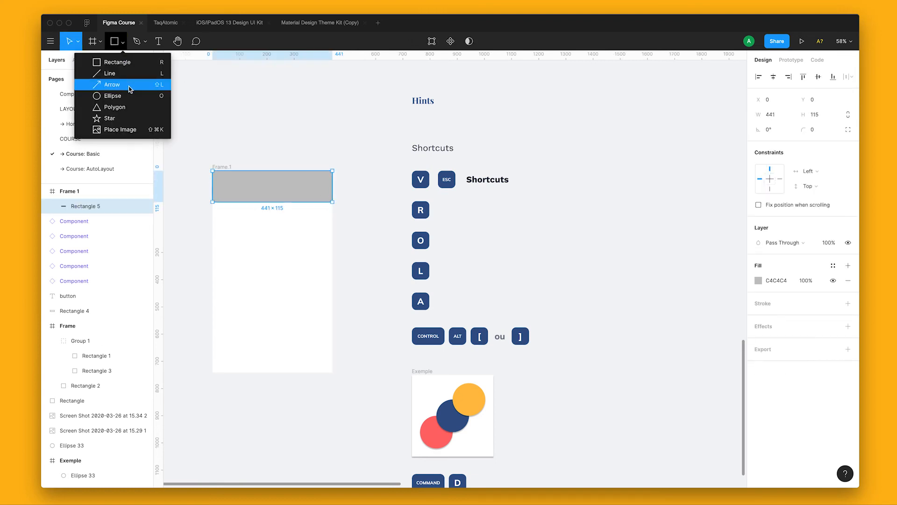
{"action": "left_click", "coordinate": [133, 74]}
{"action": "left_click_drag", "start_coordinate": [215, 228], "coordinate": [321, 226]}
- Draw a horizontal arrow about 251 long beneath the line, starting at X 76, Y 256 in the frame
{"action": "left_click", "coordinate": [123, 42]}
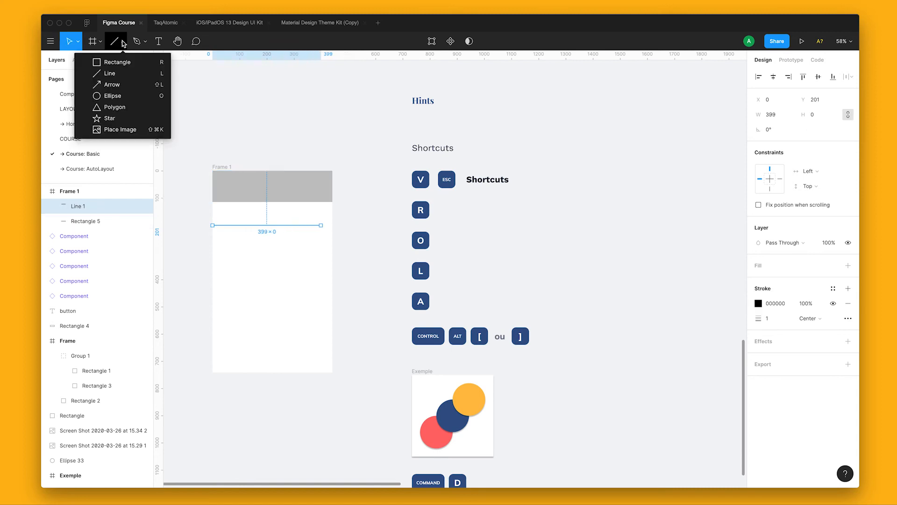
{"action": "left_click", "coordinate": [128, 85]}
{"action": "left_click_drag", "start_coordinate": [234, 242], "coordinate": [302, 242]}
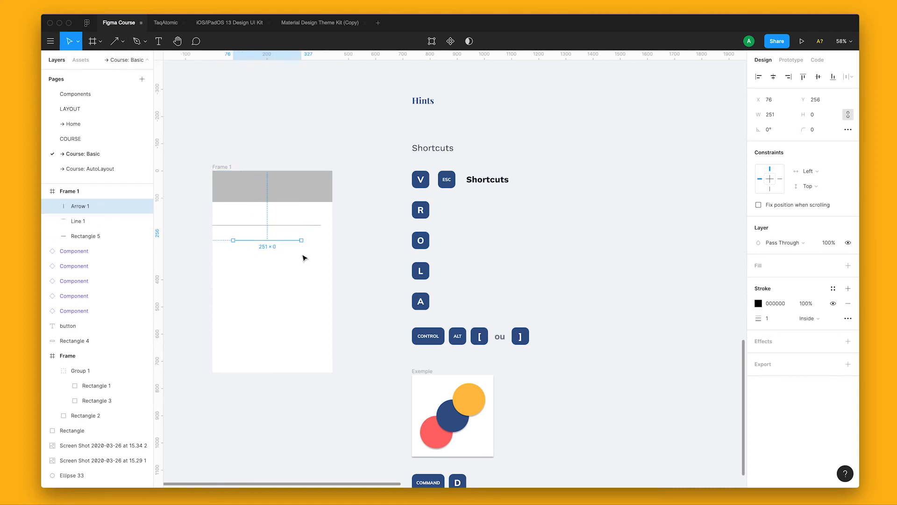
{"action": "scroll", "coordinate": [304, 259], "scroll_direction": "up", "scroll_amount": 3}
{"action": "key", "text": "Escape"}
{"action": "scroll", "coordinate": [404, 273], "scroll_direction": "up", "scroll_amount": 5}
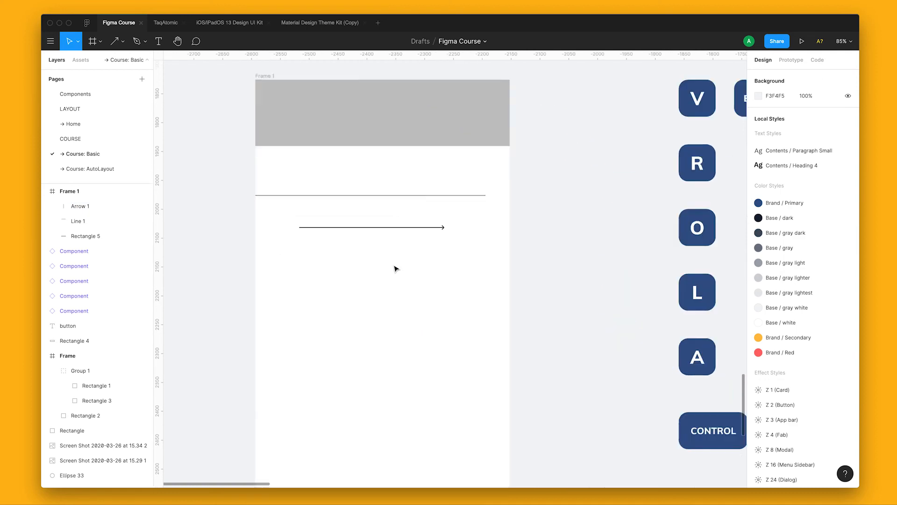
- Draw a circle about 128 × 128 beneath the arrow, at X 60, Y 314 in the frame
{"action": "left_click", "coordinate": [117, 42]}
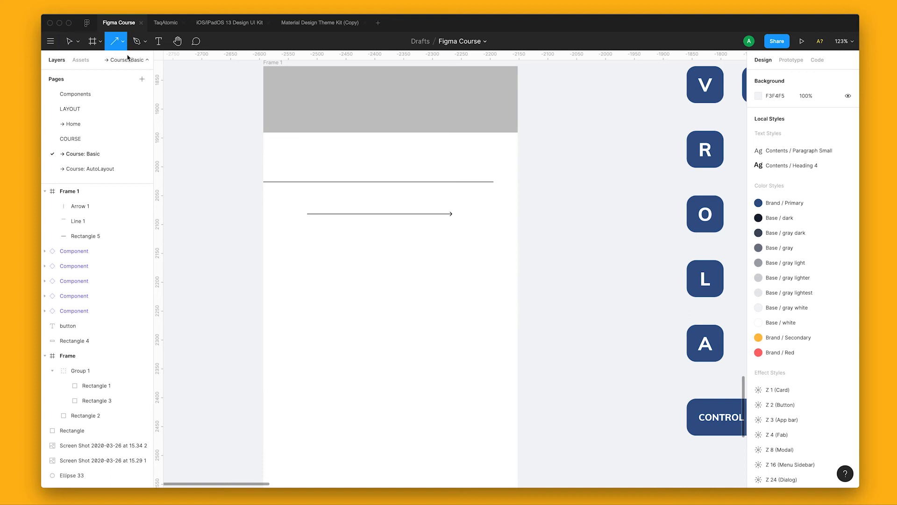
{"action": "left_click", "coordinate": [123, 41]}
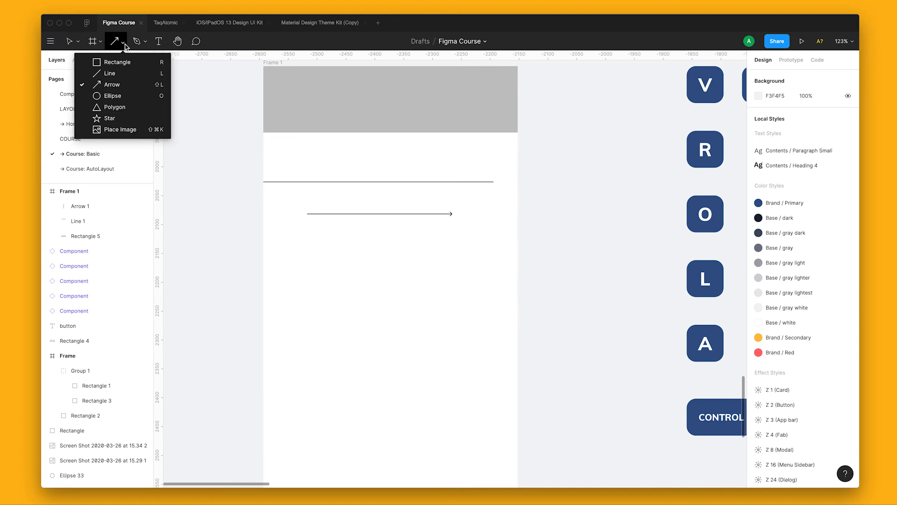
{"action": "left_click", "coordinate": [130, 96]}
{"action": "left_click_drag", "start_coordinate": [300, 251], "coordinate": [372, 321]}
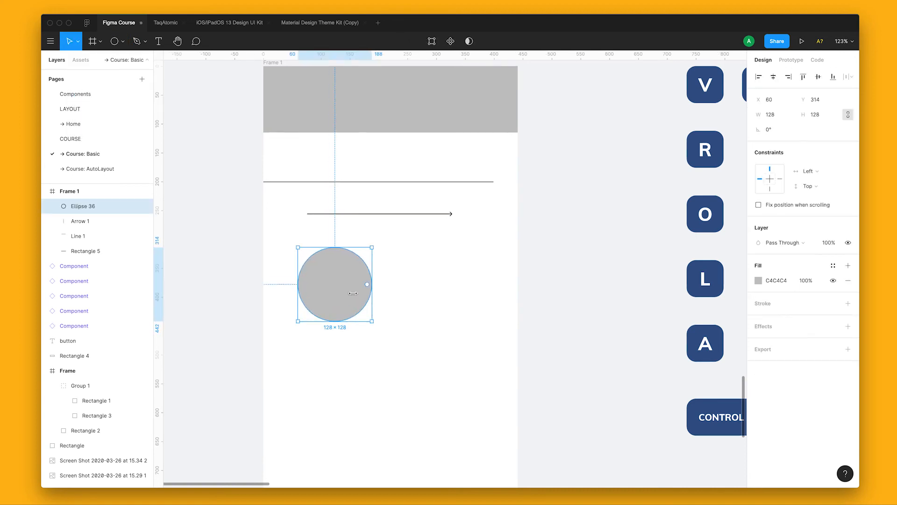
- Draw a triangular polygon about 124 × 124 beside the circle, at X 236, Y 324
{"action": "left_click", "coordinate": [122, 42]}
{"action": "left_click", "coordinate": [134, 109]}
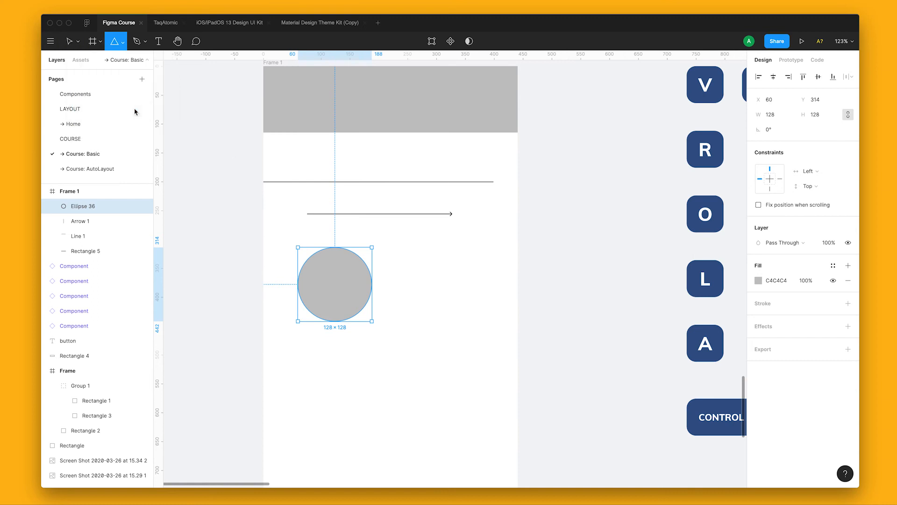
{"action": "left_click_drag", "start_coordinate": [400, 253], "coordinate": [471, 324]}
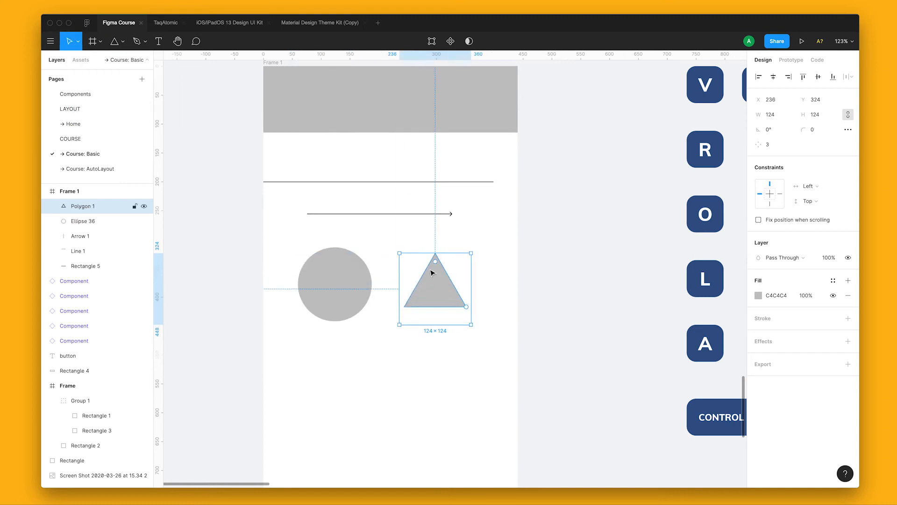
- Try rounding the corners of the triangle and the wide rectangle, and undo the rectangle's rounding
{"action": "left_click_drag", "start_coordinate": [435, 266], "coordinate": [435, 260]}
{"action": "left_click", "coordinate": [360, 277]}
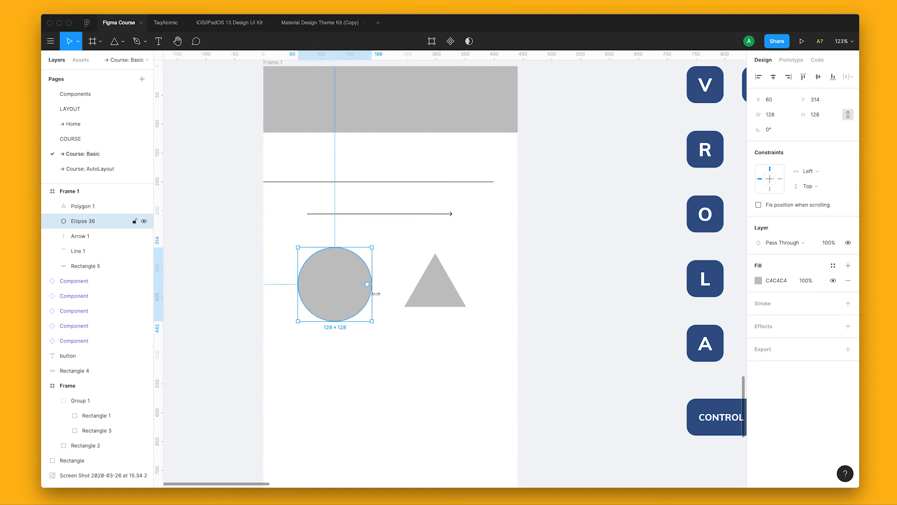
{"action": "left_click", "coordinate": [374, 93]}
{"action": "mouse_move", "coordinate": [512, 127]}
{"action": "left_click_drag", "start_coordinate": [512, 127], "coordinate": [500, 116]}
{"action": "key", "text": "ctrl+z"}
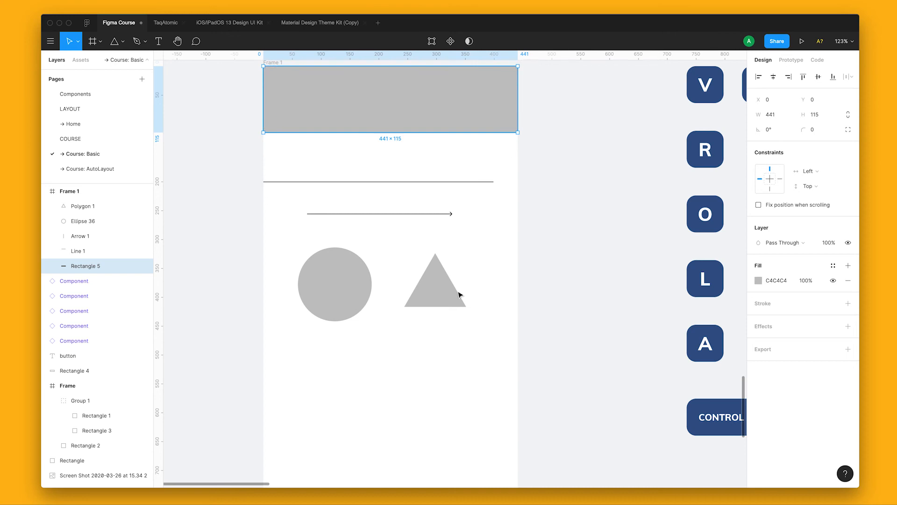
- Raise the triangle's point count to 7, making it a heptagon, and undo the extra adjustment
{"action": "left_click", "coordinate": [459, 295]}
{"action": "mouse_move", "coordinate": [437, 263]}
{"action": "left_click_drag", "start_coordinate": [436, 262], "coordinate": [493, 246]}
{"action": "key", "text": "ctrl+z"}
- Turn the circle into a C-shaped ring with a 45° start, 77.13% sweep and 57.61% inner ratio
{"action": "left_click", "coordinate": [320, 290]}
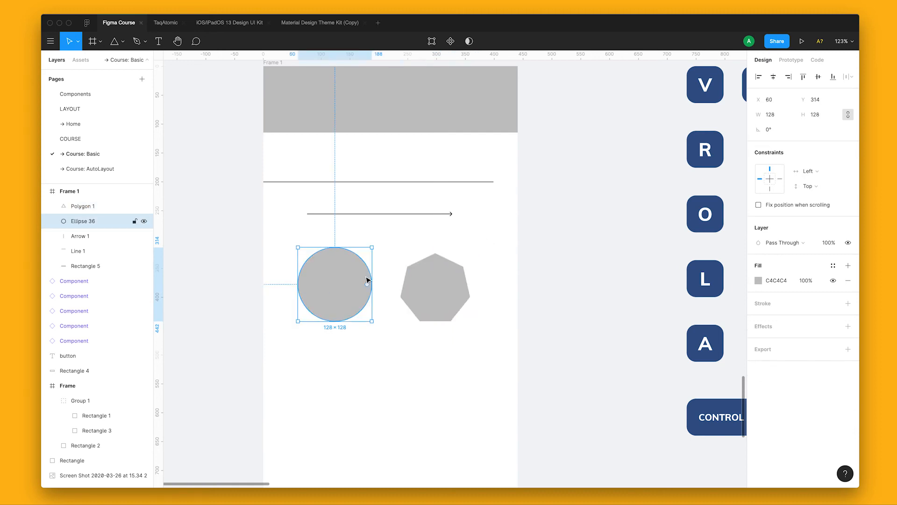
{"action": "left_click_drag", "start_coordinate": [368, 285], "coordinate": [313, 284]}
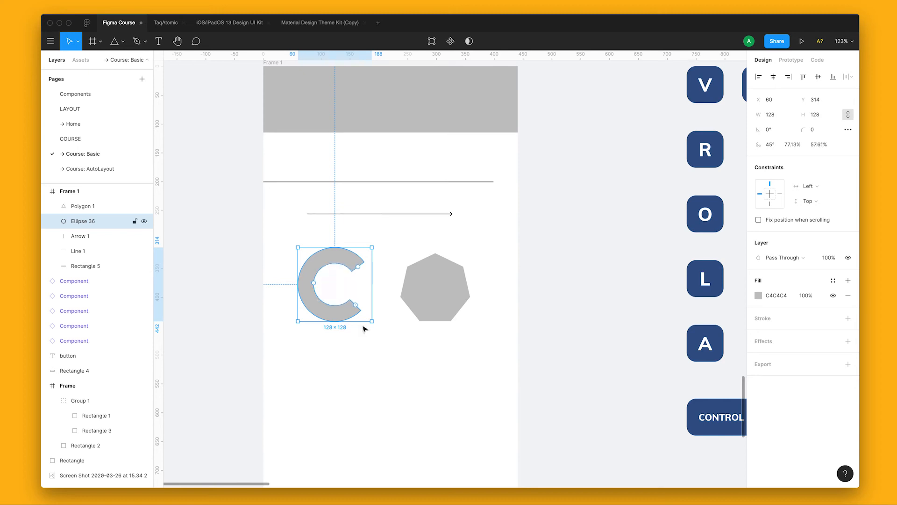
{"action": "left_click", "coordinate": [377, 358]}
- Draw a star about 133 × 133 in the empty area below the C shape, at X 66, Y 544
{"action": "left_click_drag", "start_coordinate": [400, 384], "coordinate": [411, 297]}
{"action": "scroll", "coordinate": [415, 298], "scroll_direction": "up", "scroll_amount": 3}
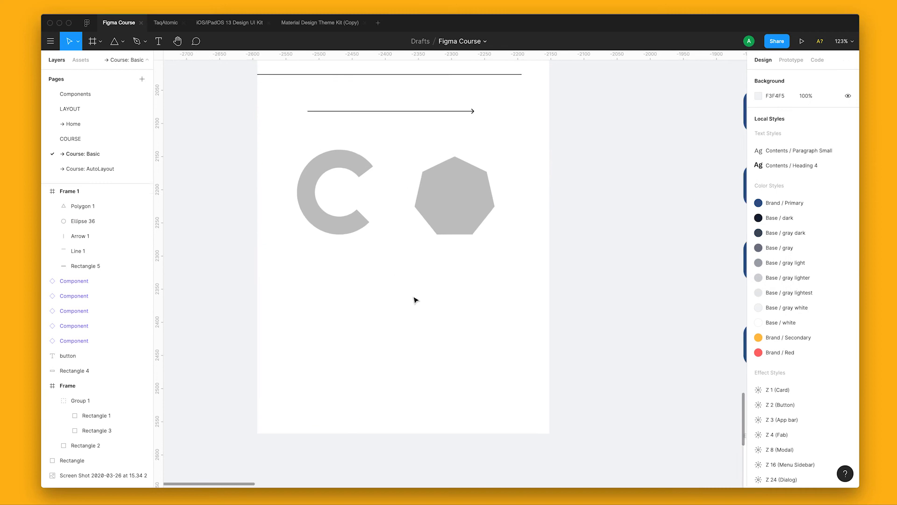
{"action": "left_click", "coordinate": [294, 188]}
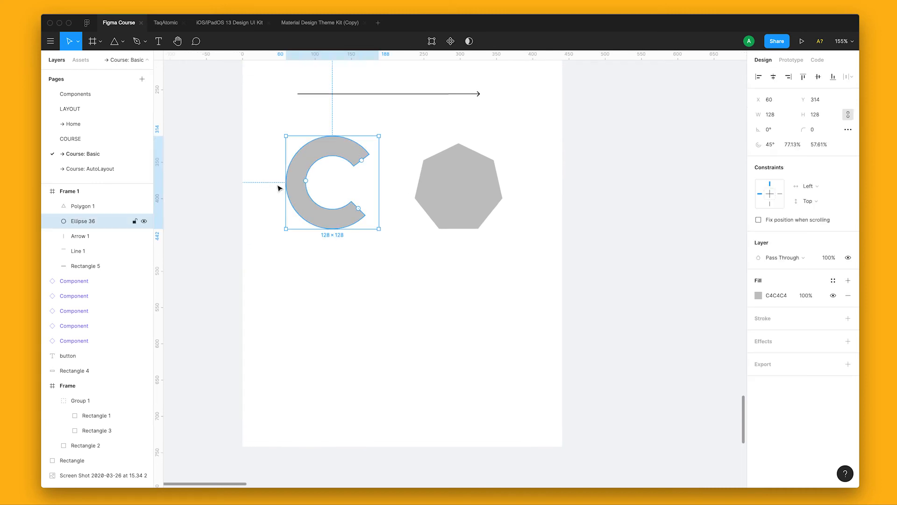
{"action": "left_click", "coordinate": [471, 196]}
{"action": "left_click", "coordinate": [123, 45]}
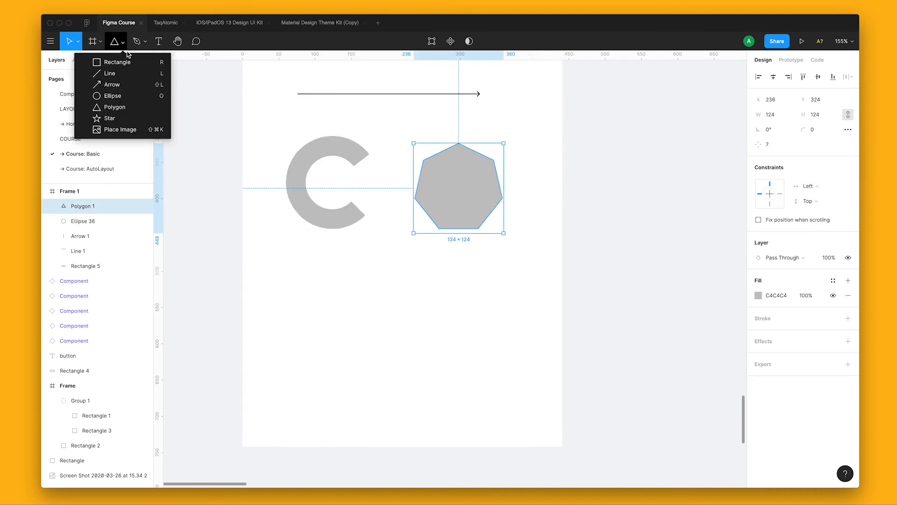
{"action": "left_click", "coordinate": [130, 119]}
{"action": "mouse_move", "coordinate": [290, 303]}
{"action": "left_mouse_down"}
{"action": "mouse_move", "coordinate": [365, 360]}
{"action": "mouse_move", "coordinate": [387, 399]}
{"action": "left_mouse_up"}
{"action": "left_click", "coordinate": [422, 393]}
- Give the new star 12 points, a 26% inner ratio and a corner radius of 2
{"action": "left_click", "coordinate": [365, 381]}
{"action": "left_click_drag", "start_coordinate": [384, 336], "coordinate": [374, 300]}
{"action": "mouse_move", "coordinate": [343, 333]}
{"action": "left_mouse_down"}
{"action": "mouse_move", "coordinate": [342, 346]}
{"action": "mouse_move", "coordinate": [343, 316]}
{"action": "mouse_move", "coordinate": [345, 337]}
{"action": "mouse_move", "coordinate": [343, 327]}
{"action": "left_mouse_up"}
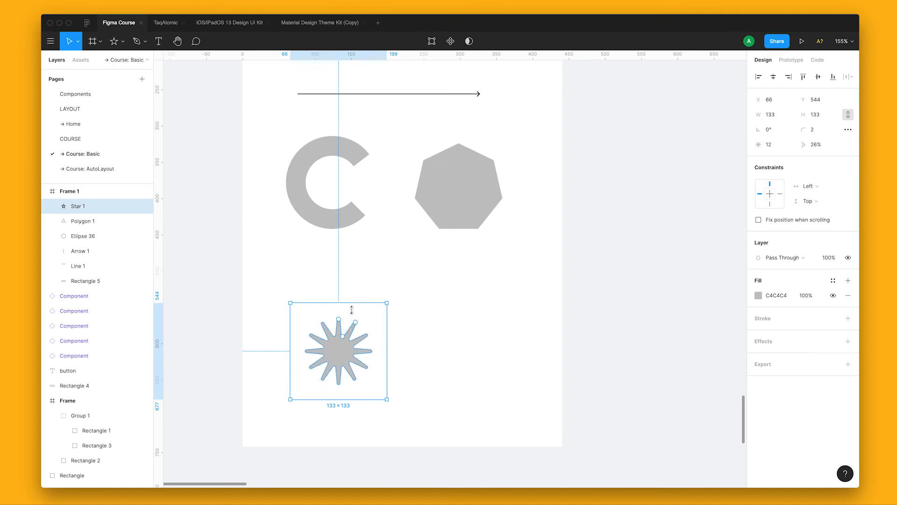
{"action": "left_click", "coordinate": [416, 360]}
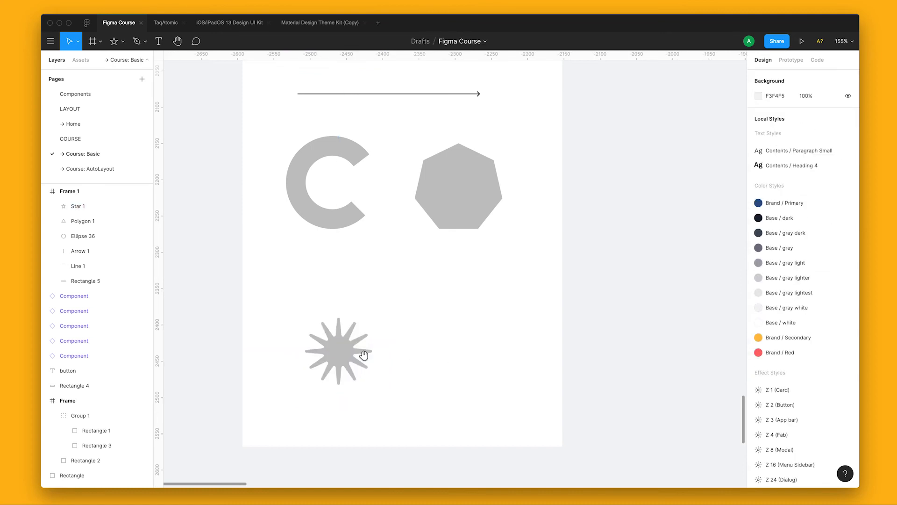
- Move the twelve-point star up and slightly left, closer beneath the C shape
{"action": "left_click", "coordinate": [349, 306]}
{"action": "left_click_drag", "start_coordinate": [340, 365], "coordinate": [329, 318]}
{"action": "left_click", "coordinate": [405, 332]}
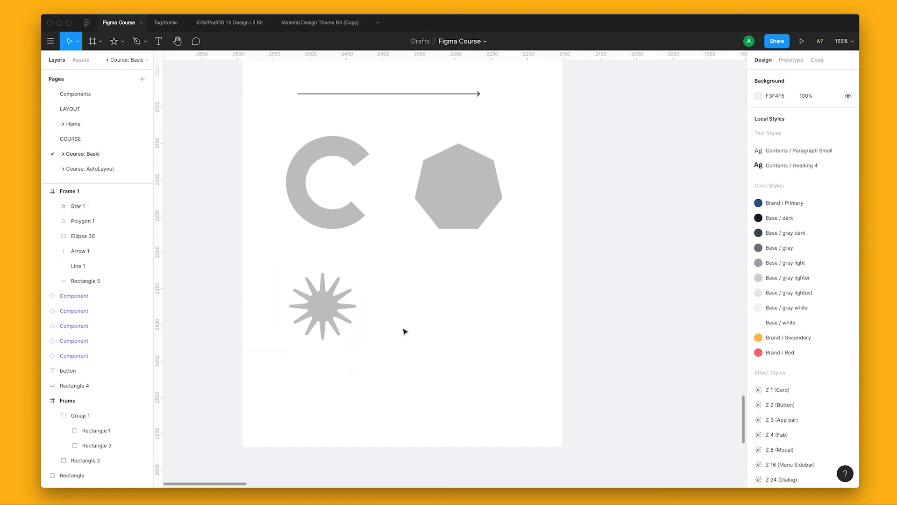
- Place a five-point star of 100 × 100 at X 328, Y 499, beside the twelve-point star
{"action": "left_click", "coordinate": [114, 42]}
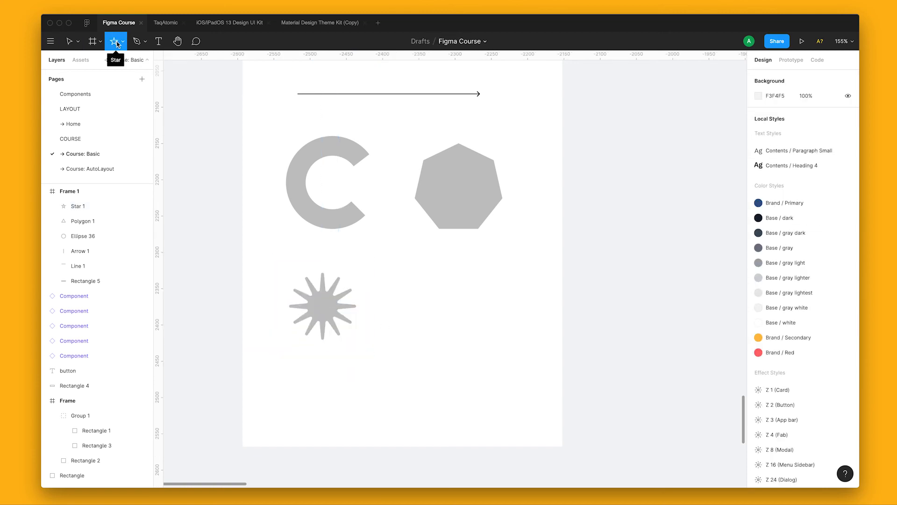
{"action": "left_click", "coordinate": [123, 42]}
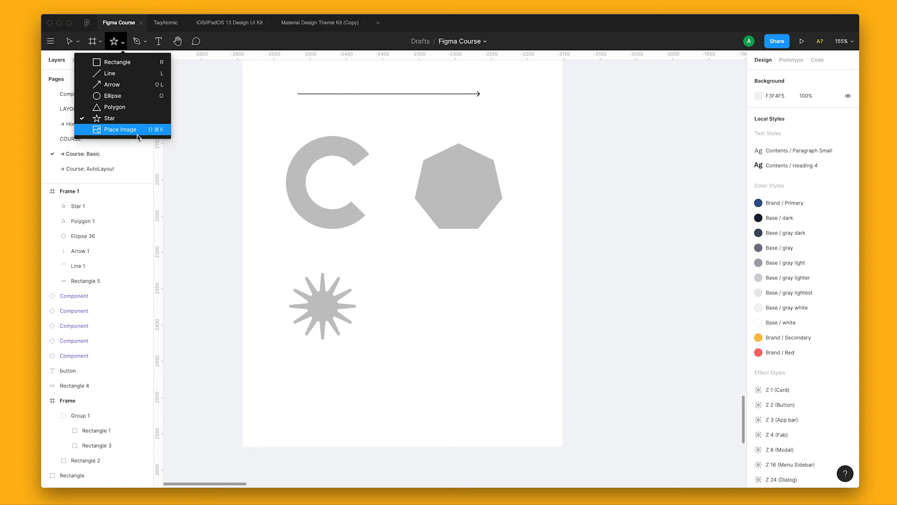
{"action": "left_click", "coordinate": [517, 306]}
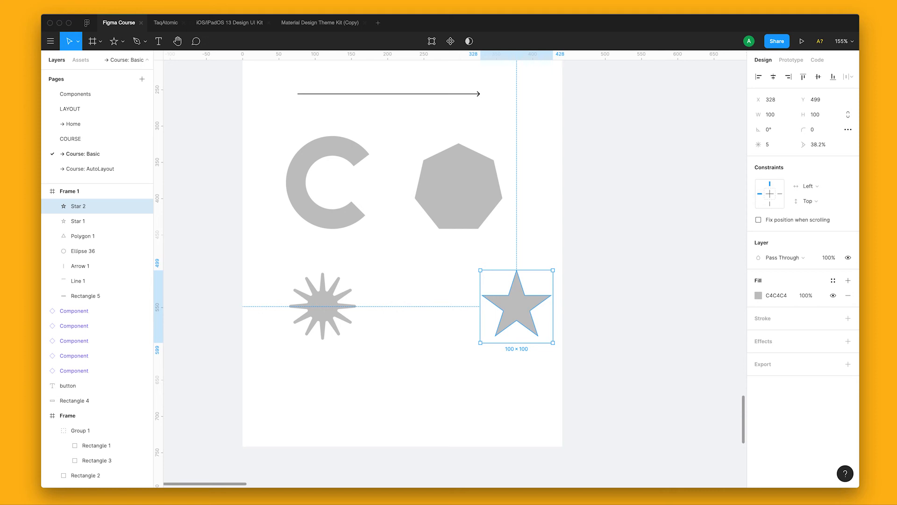
- Bring the "Screen Shot 2020-03-27 at 09.31.34" image from the Dock's file stack onto the canvas below the frame, about 356 × 232 at X -2527, Y 2607
{"action": "left_click", "coordinate": [393, 504]}
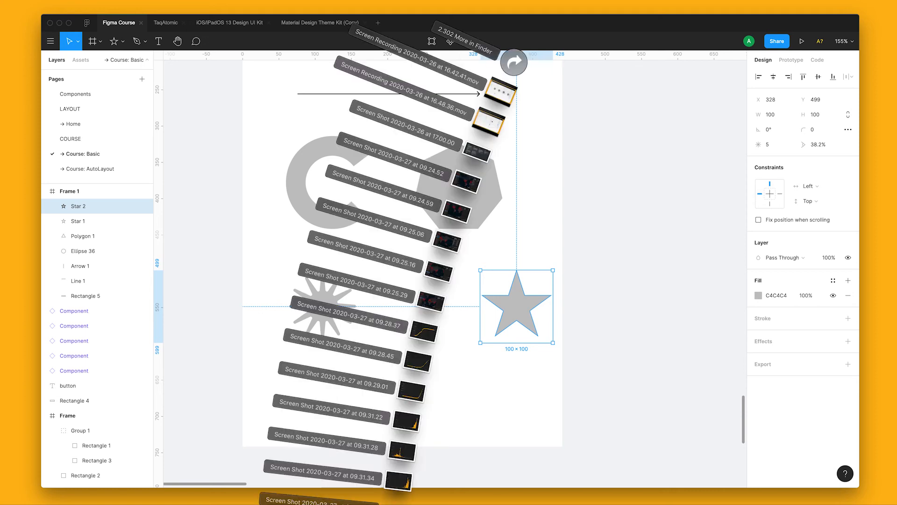
{"action": "left_click", "coordinate": [393, 504]}
{"action": "left_click", "coordinate": [392, 504]}
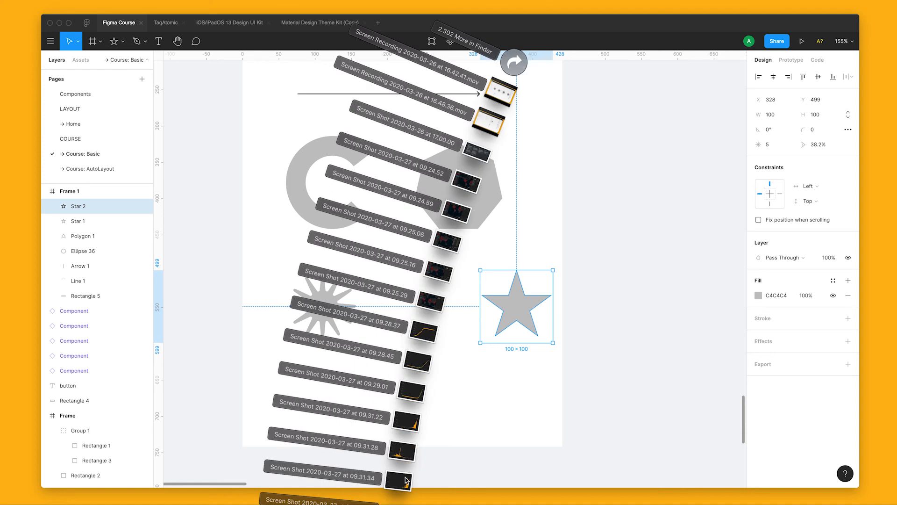
{"action": "left_click_drag", "start_coordinate": [408, 488], "coordinate": [588, 402]}
{"action": "left_click", "coordinate": [605, 297]}
{"action": "left_click_drag", "start_coordinate": [604, 297], "coordinate": [501, 256]}
{"action": "left_click_drag", "start_coordinate": [489, 377], "coordinate": [350, 479]}
{"action": "left_click_drag", "start_coordinate": [428, 409], "coordinate": [508, 377]}
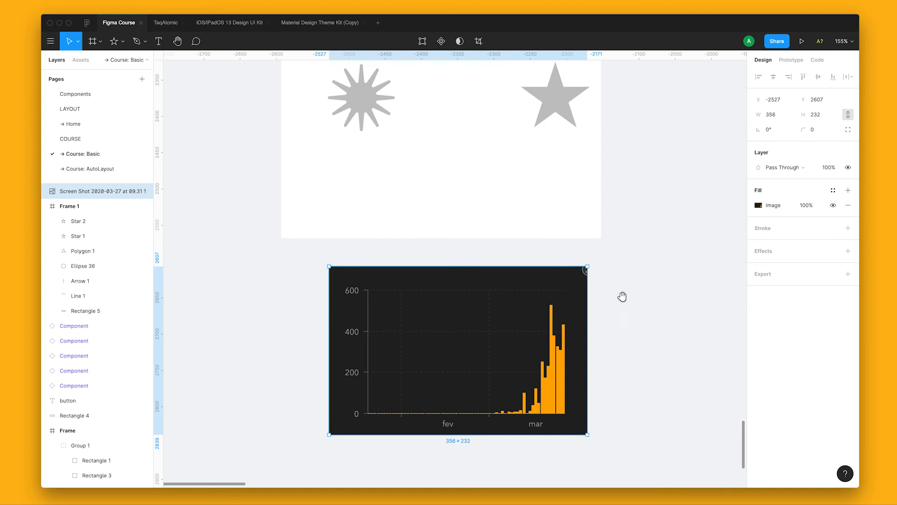
- Look over the frame of shapes and the neighbouring Shortcuts list of keys
{"action": "scroll", "coordinate": [568, 304], "scroll_direction": "up", "scroll_amount": 5}
{"action": "scroll", "coordinate": [553, 388], "scroll_direction": "down", "scroll_amount": 3}
{"action": "scroll", "coordinate": [552, 383], "scroll_direction": "down", "scroll_amount": 5}
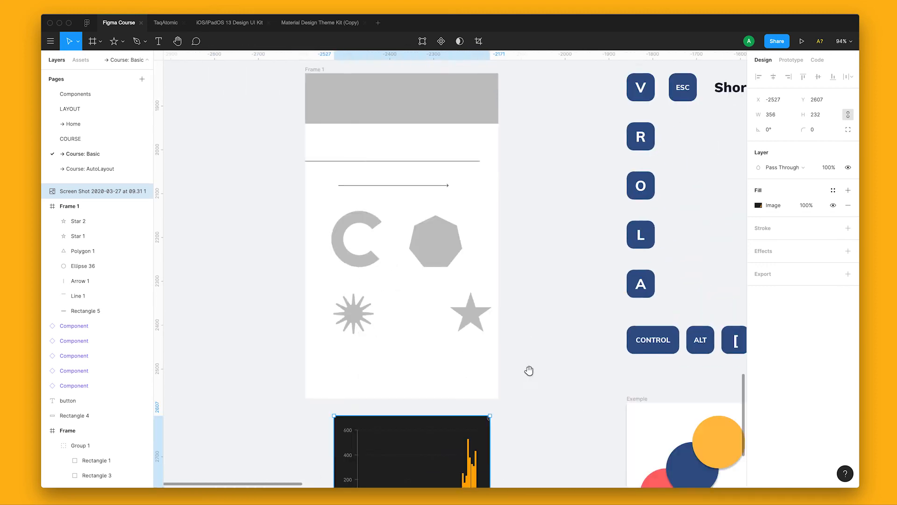
{"action": "scroll", "coordinate": [529, 368], "scroll_direction": "right", "scroll_amount": 3}
{"action": "scroll", "coordinate": [515, 388], "scroll_direction": "right", "scroll_amount": 10}
{"action": "scroll", "coordinate": [467, 421], "scroll_direction": "up", "scroll_amount": 4}
{"action": "scroll", "coordinate": [506, 389], "scroll_direction": "right", "scroll_amount": 5}
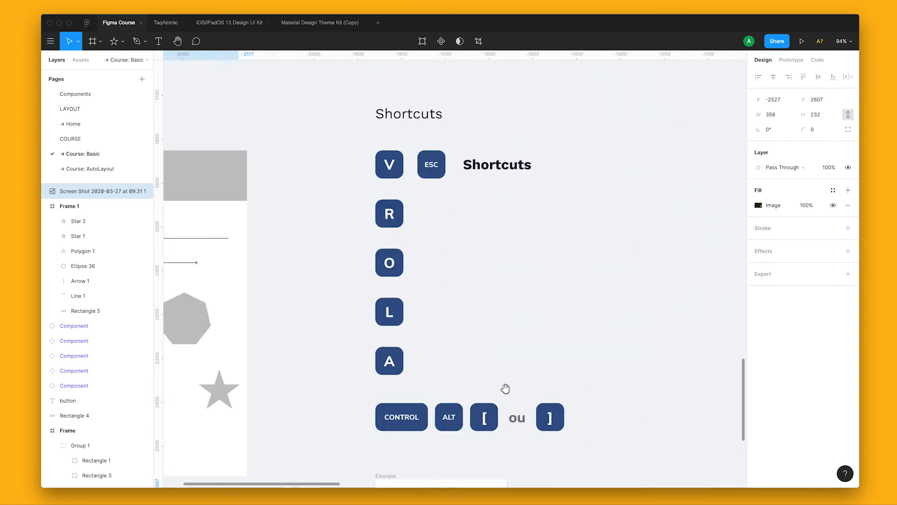
{"action": "scroll", "coordinate": [561, 355], "scroll_direction": "left", "scroll_amount": 8}
{"action": "scroll", "coordinate": [649, 340], "scroll_direction": "left", "scroll_amount": 3}
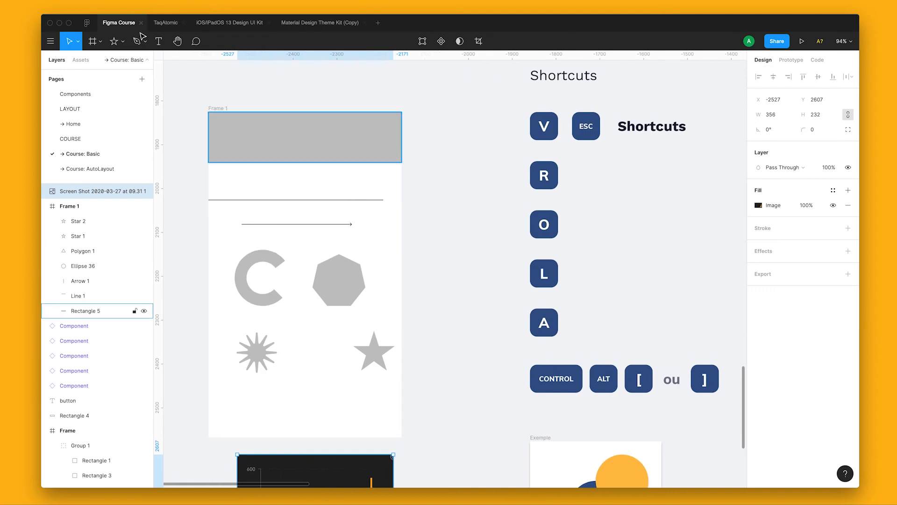
- Add the text "dssds" between the wide rectangle and the horizontal line in the frame
{"action": "scroll", "coordinate": [176, 77], "scroll_direction": "up", "scroll_amount": 1}
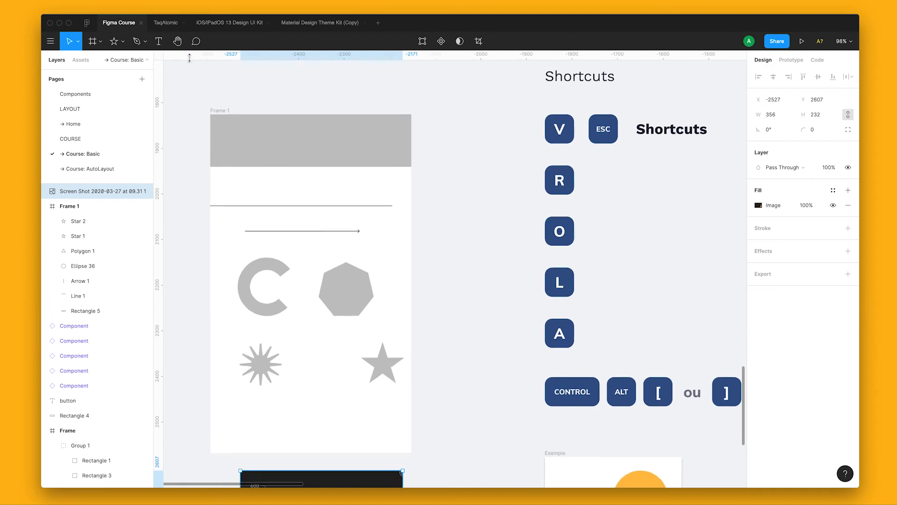
{"action": "left_click", "coordinate": [161, 43]}
{"action": "left_click", "coordinate": [265, 190]}
{"action": "type", "text": "dssds"}
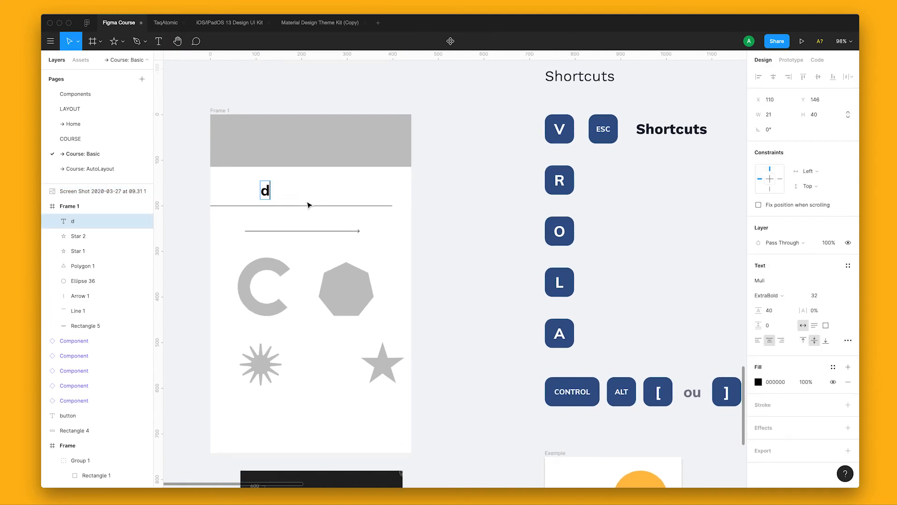
{"action": "key", "text": "Escape"}
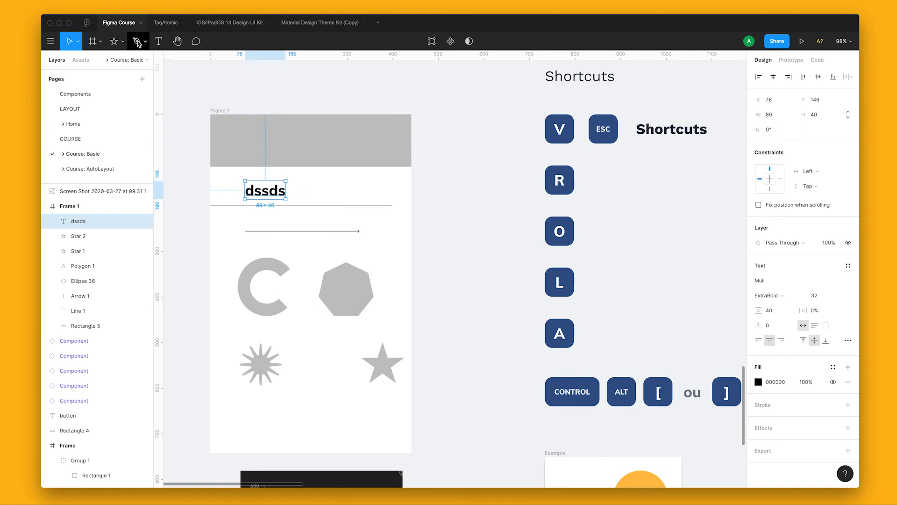
- Draw a closed five-sided outline about 161.5 × 171.5 around the twelve-point star with the Pen tool
{"action": "left_click", "coordinate": [138, 43]}
{"action": "left_click", "coordinate": [144, 43]}
{"action": "left_click", "coordinate": [145, 43]}
{"action": "scroll", "coordinate": [224, 353], "scroll_direction": "up", "scroll_amount": 3}
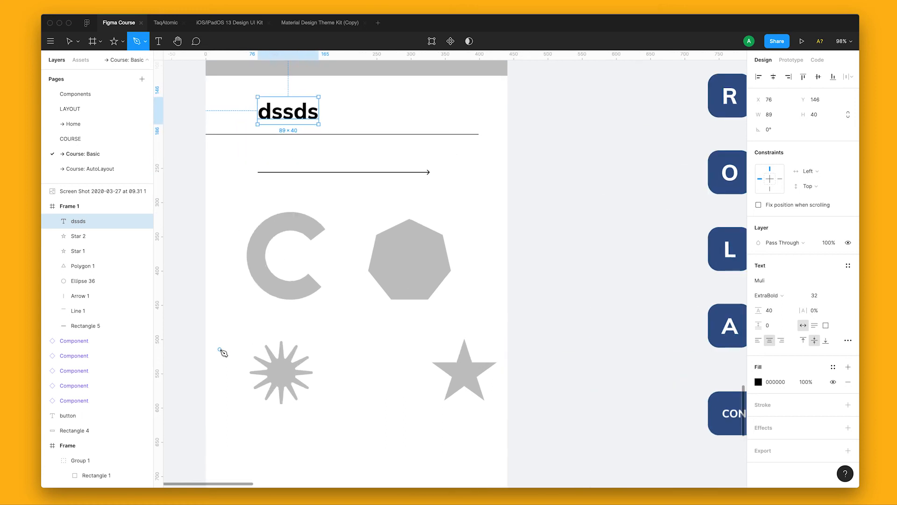
{"action": "left_click", "coordinate": [233, 345]}
{"action": "left_click", "coordinate": [276, 315]}
{"action": "left_click", "coordinate": [343, 341]}
{"action": "left_click", "coordinate": [306, 432]}
{"action": "left_click", "coordinate": [243, 419]}
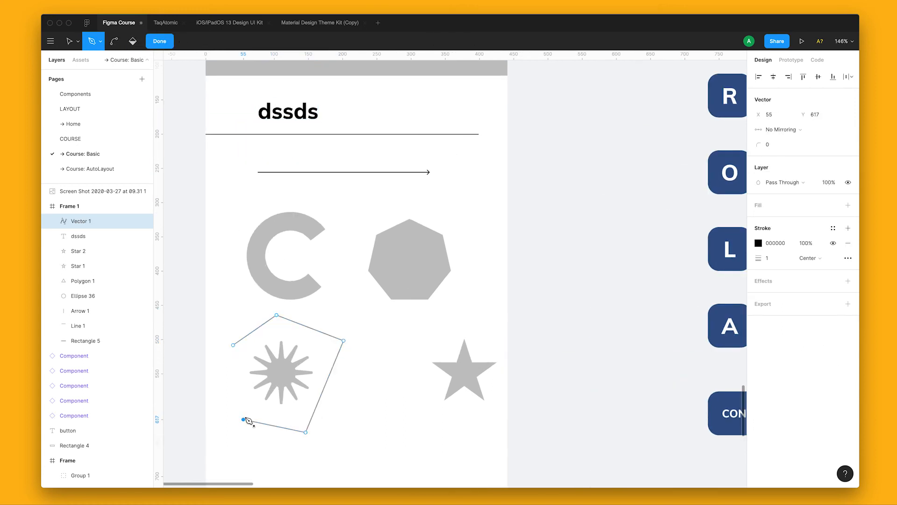
{"action": "left_click", "coordinate": [233, 345]}
{"action": "key", "text": "Escape"}
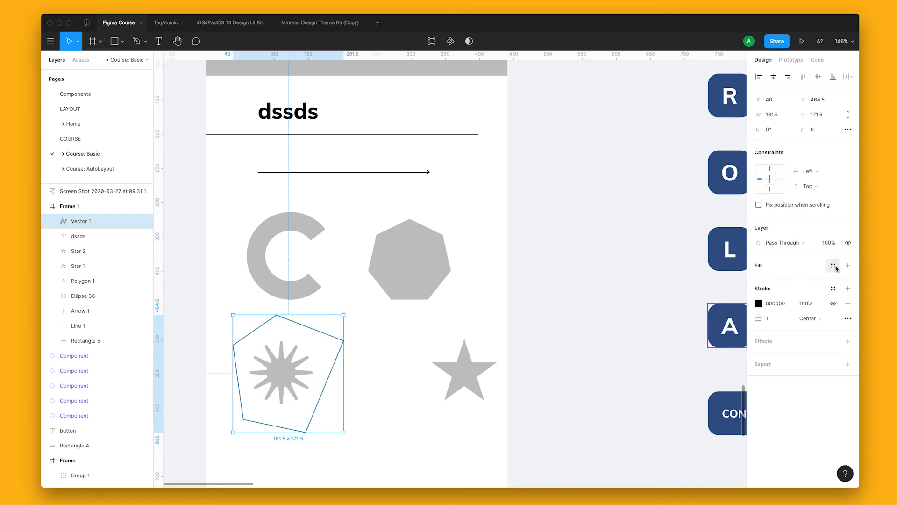
- Fill the five-sided outline with the Brand / Red color style
{"action": "left_click", "coordinate": [832, 266]}
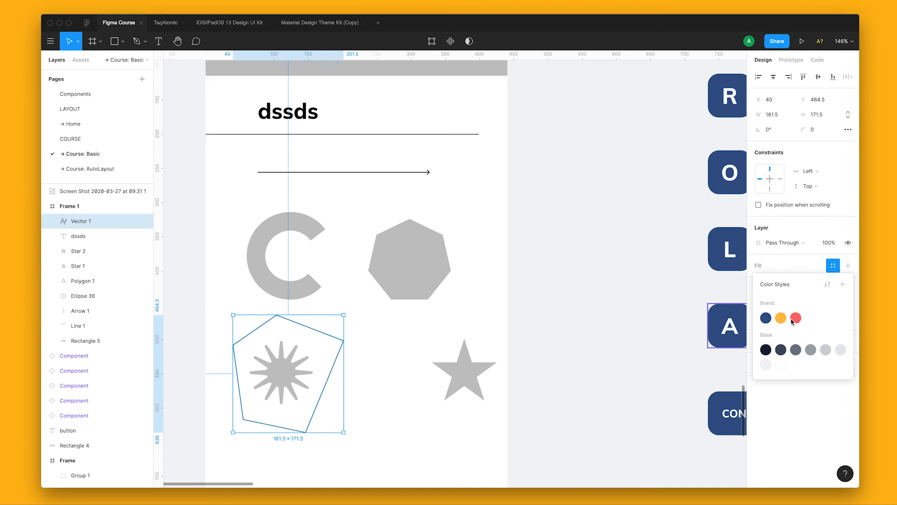
{"action": "left_click", "coordinate": [796, 318]}
{"action": "left_click", "coordinate": [392, 396]}
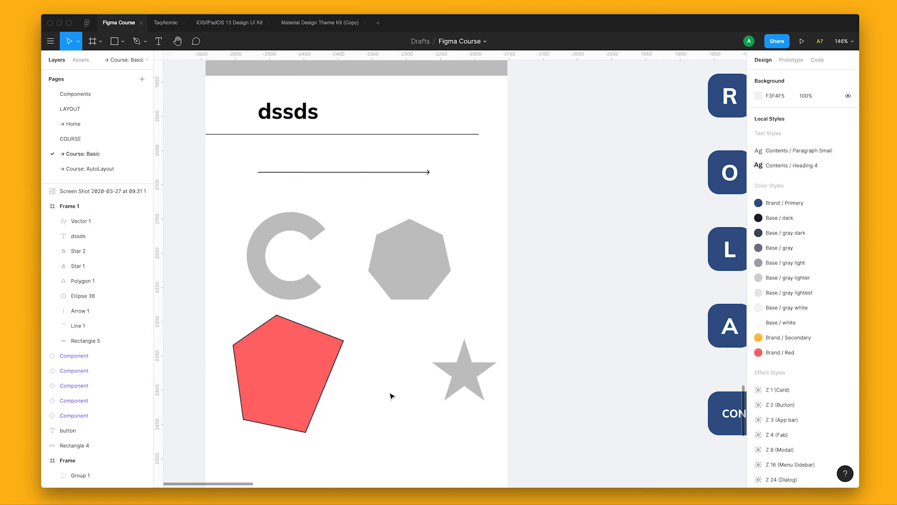
- Draw a looping freehand curve about 149 × 236 over the line, arrow and C shape with the Pencil tool
{"action": "left_click", "coordinate": [317, 337]}
{"action": "left_click", "coordinate": [137, 41]}
{"action": "left_click", "coordinate": [146, 41]}
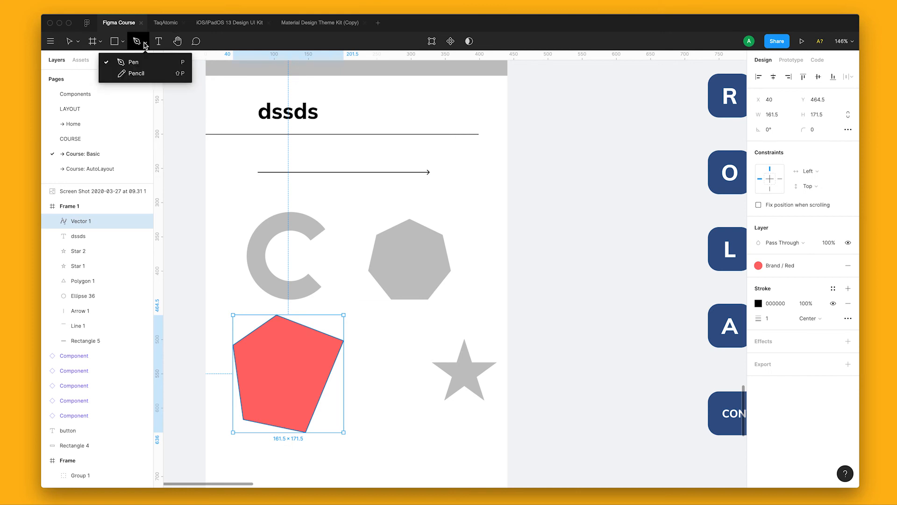
{"action": "left_click", "coordinate": [138, 73]}
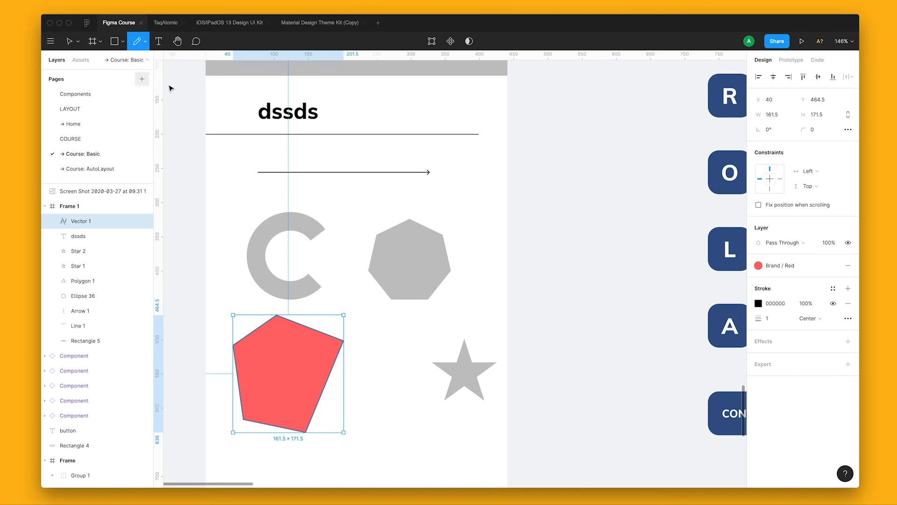
{"action": "mouse_move", "coordinate": [387, 194]}
{"action": "left_mouse_down"}
{"action": "mouse_move", "coordinate": [339, 184]}
{"action": "mouse_move", "coordinate": [319, 210]}
{"action": "mouse_move", "coordinate": [348, 215]}
{"action": "mouse_move", "coordinate": [382, 245]}
{"action": "mouse_move", "coordinate": [432, 223]}
{"action": "mouse_move", "coordinate": [417, 183]}
{"action": "mouse_move", "coordinate": [376, 129]}
{"action": "mouse_move", "coordinate": [371, 164]}
{"action": "mouse_move", "coordinate": [403, 179]}
{"action": "mouse_move", "coordinate": [382, 196]}
{"action": "mouse_move", "coordinate": [419, 242]}
{"action": "mouse_move", "coordinate": [436, 239]}
{"action": "mouse_move", "coordinate": [401, 289]}
{"action": "mouse_move", "coordinate": [452, 206]}
{"action": "mouse_move", "coordinate": [375, 224]}
{"action": "mouse_move", "coordinate": [376, 186]}
{"action": "mouse_move", "coordinate": [397, 200]}
{"action": "mouse_move", "coordinate": [353, 198]}
{"action": "mouse_move", "coordinate": [371, 204]}
{"action": "left_mouse_up"}
{"action": "key", "text": "Escape"}
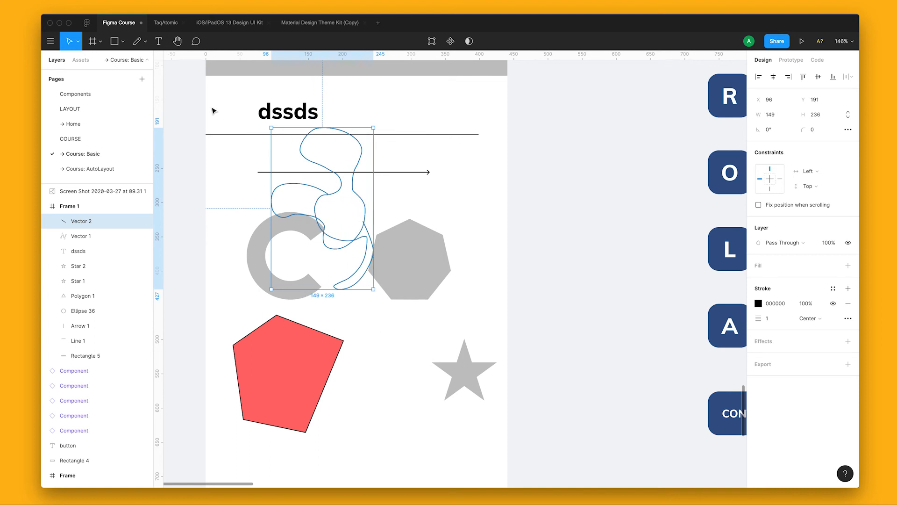
- Pan the canvas around Frame 1 with the Hand tool and with the Move tool active
{"action": "left_click", "coordinate": [177, 41]}
{"action": "left_click_drag", "start_coordinate": [442, 195], "coordinate": [485, 208]}
{"action": "left_click_drag", "start_coordinate": [385, 270], "coordinate": [320, 279]}
{"action": "scroll", "coordinate": [453, 242], "scroll_direction": "left", "scroll_amount": 3}
{"action": "scroll", "coordinate": [453, 242], "scroll_direction": "up", "scroll_amount": 2}
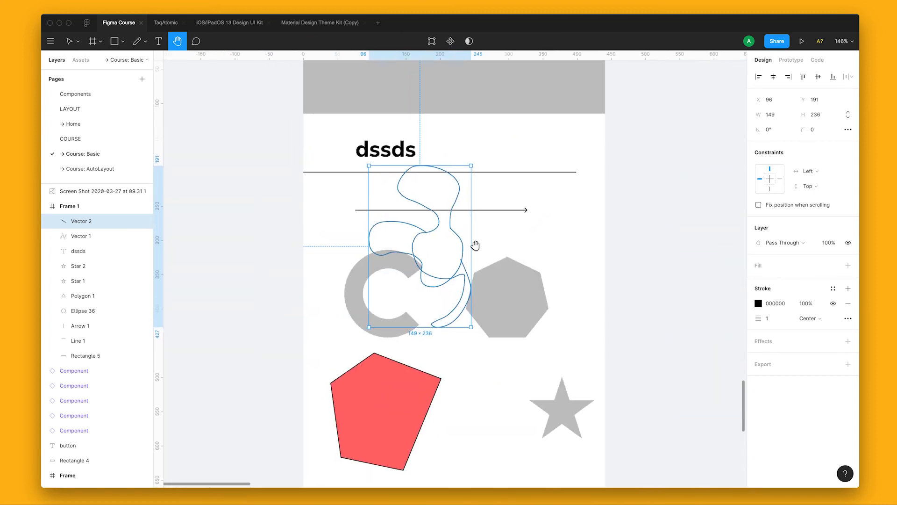
{"action": "left_click", "coordinate": [70, 45]}
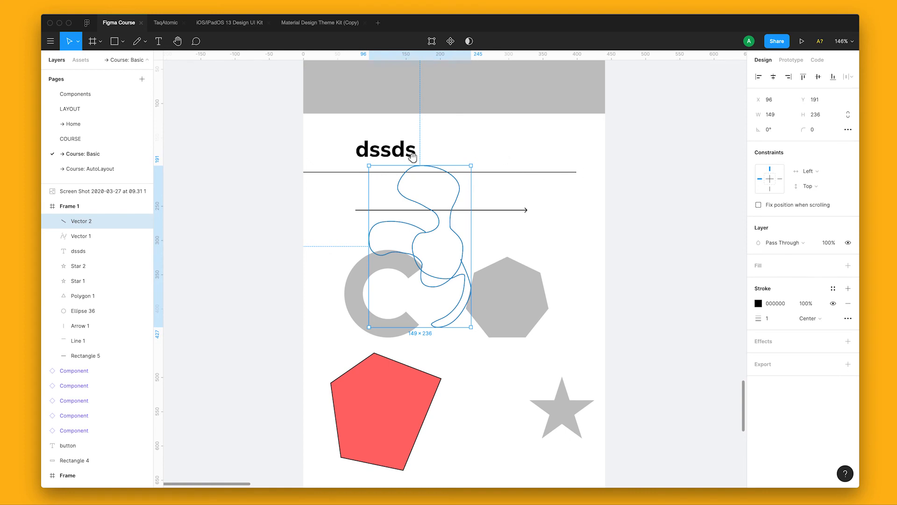
{"action": "scroll", "coordinate": [552, 153], "scroll_direction": "right", "scroll_amount": 10}
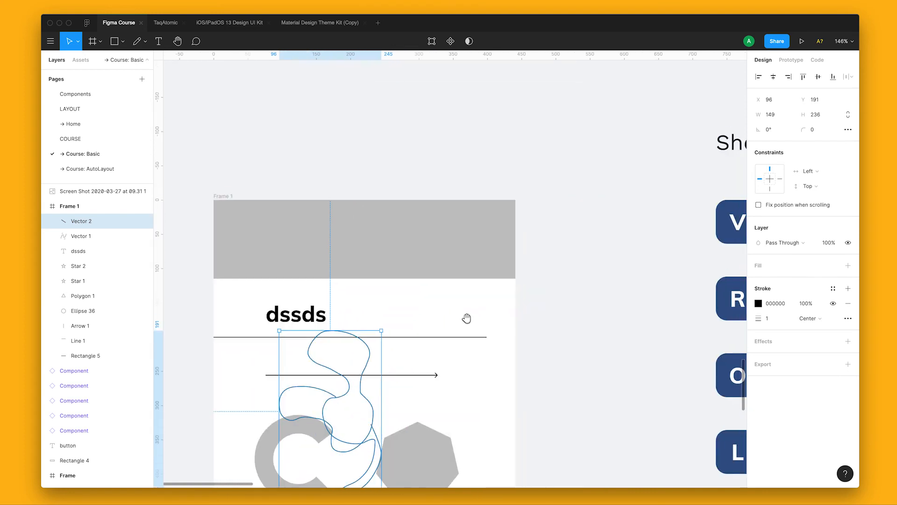
{"action": "left_click_drag", "start_coordinate": [416, 222], "coordinate": [540, 227]}
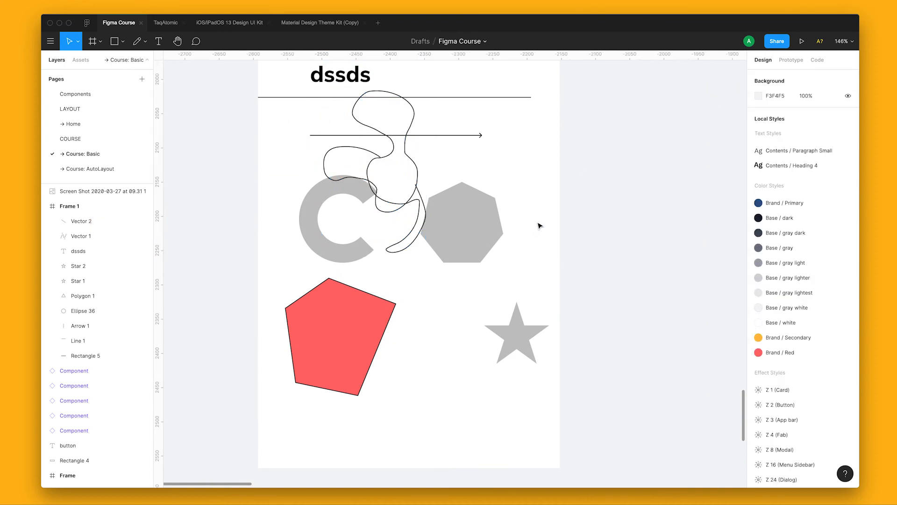
{"action": "left_click_drag", "start_coordinate": [521, 244], "coordinate": [527, 294]}
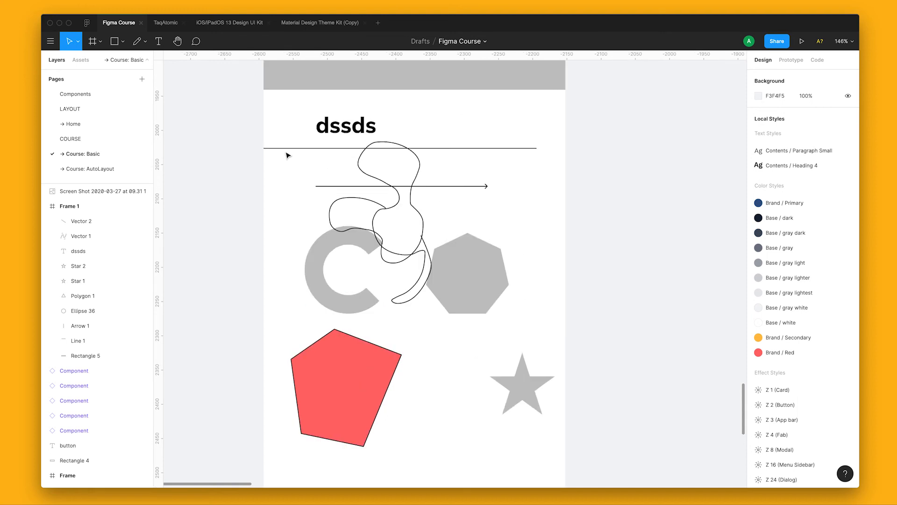
- Post a comment on the red five-sided shape that mentions a colleague and reads "não gostei dessa cor"
{"action": "left_click", "coordinate": [198, 43]}
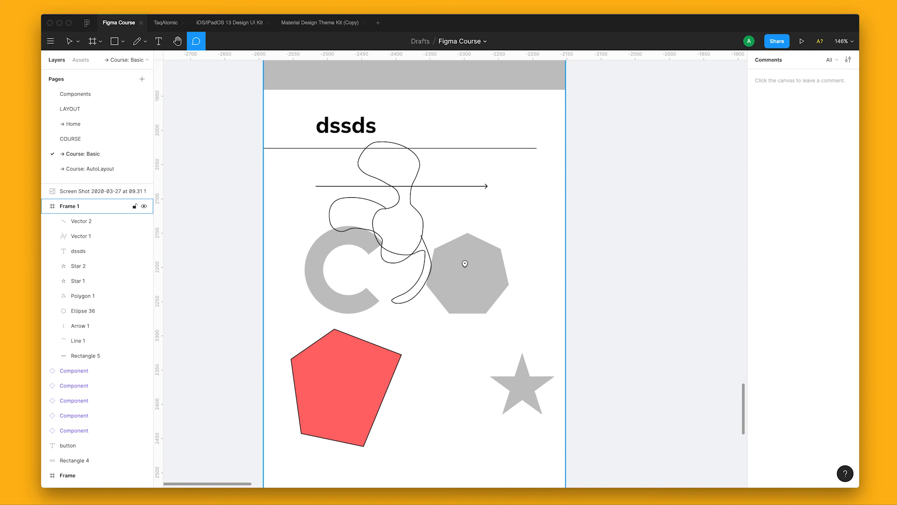
{"action": "left_click", "coordinate": [348, 380]}
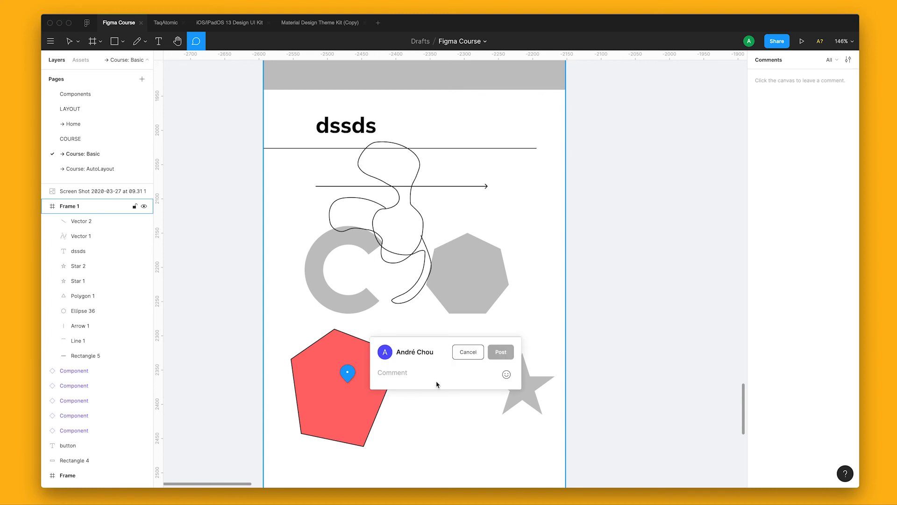
{"action": "type", "text": "@"}
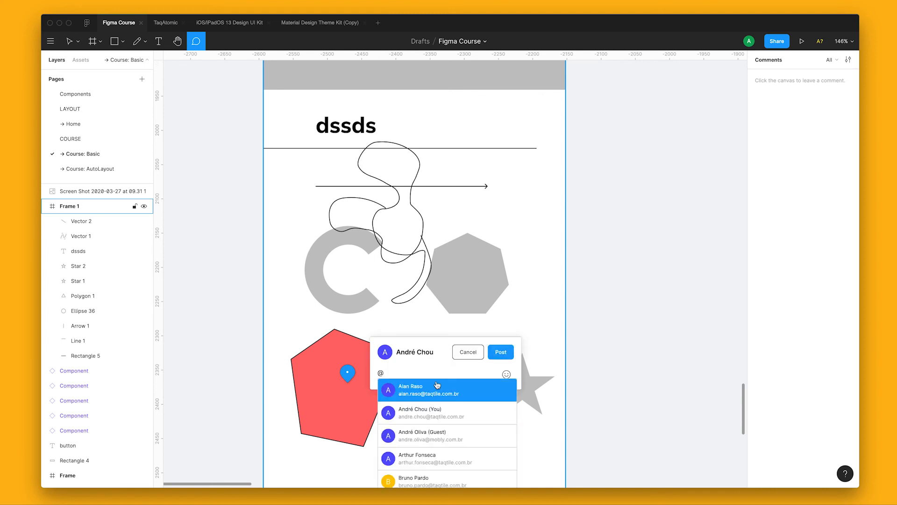
{"action": "type", "text": "rica"}
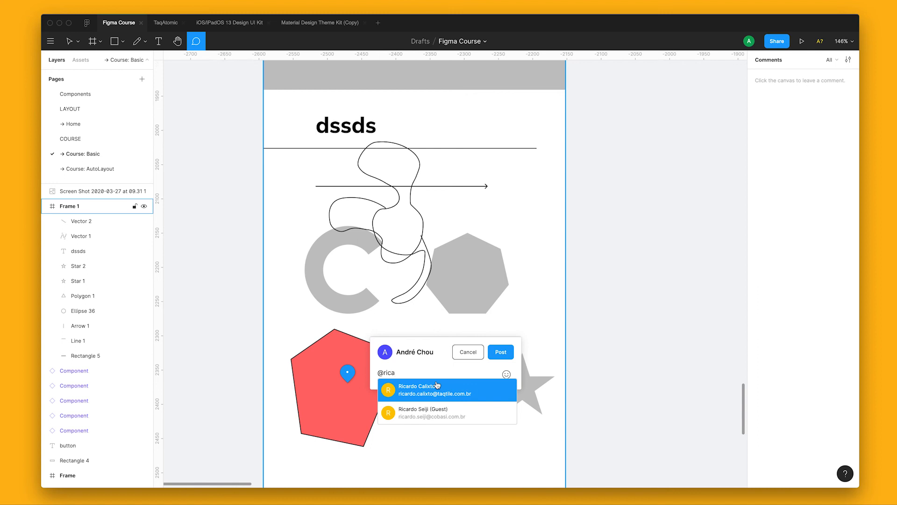
{"action": "left_click", "coordinate": [437, 386]}
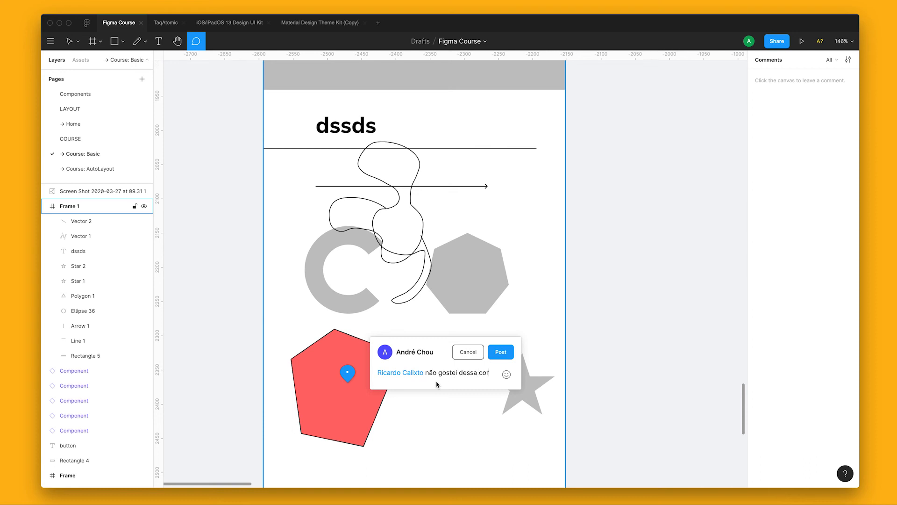
{"action": "left_click", "coordinate": [501, 352]}
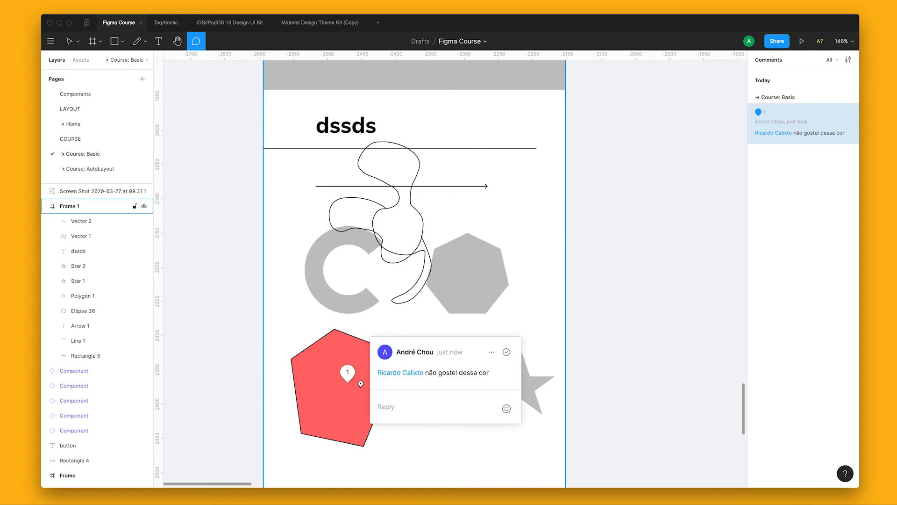
- Leave comment mode to hide the pins, bring them back, and open and close the comment on the red shape
{"action": "left_click", "coordinate": [69, 41]}
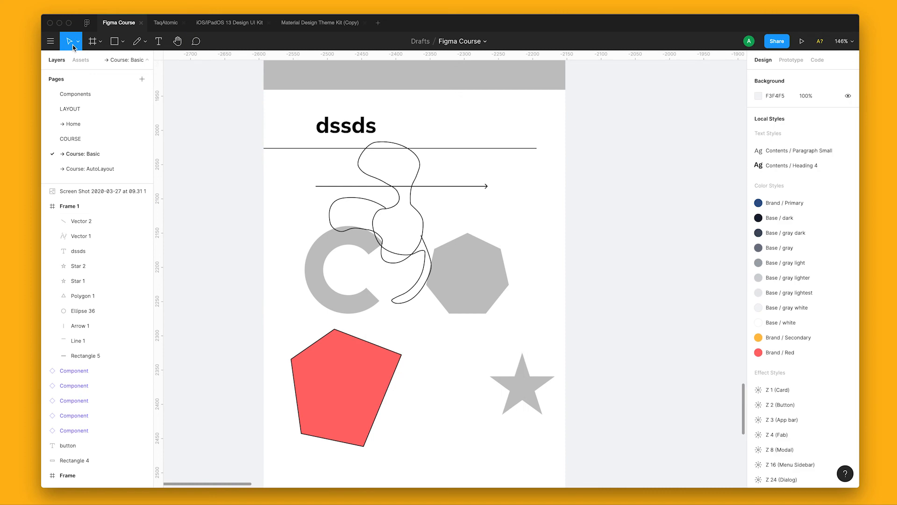
{"action": "left_click", "coordinate": [196, 42]}
{"action": "left_click", "coordinate": [351, 379]}
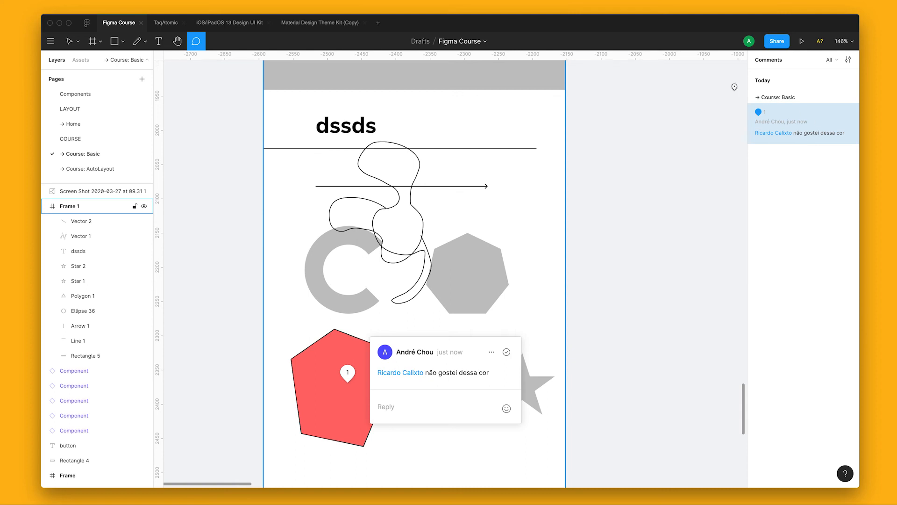
{"action": "left_click", "coordinate": [670, 324]}
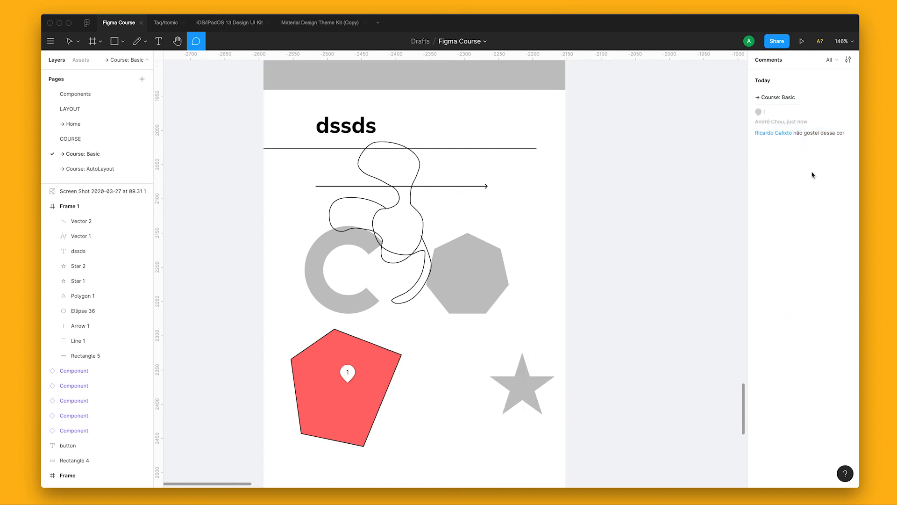
- Post the comment "Outro cometnraio" on the freehand curve just below the arrow, and leave comment mode
{"action": "left_click", "coordinate": [408, 202]}
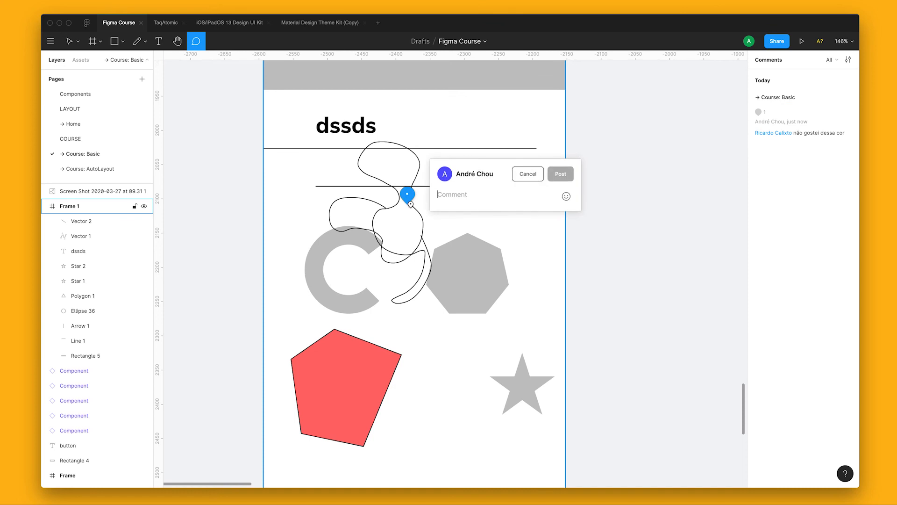
{"action": "type", "text": "Outro cometnraio"}
{"action": "left_click", "coordinate": [561, 174]}
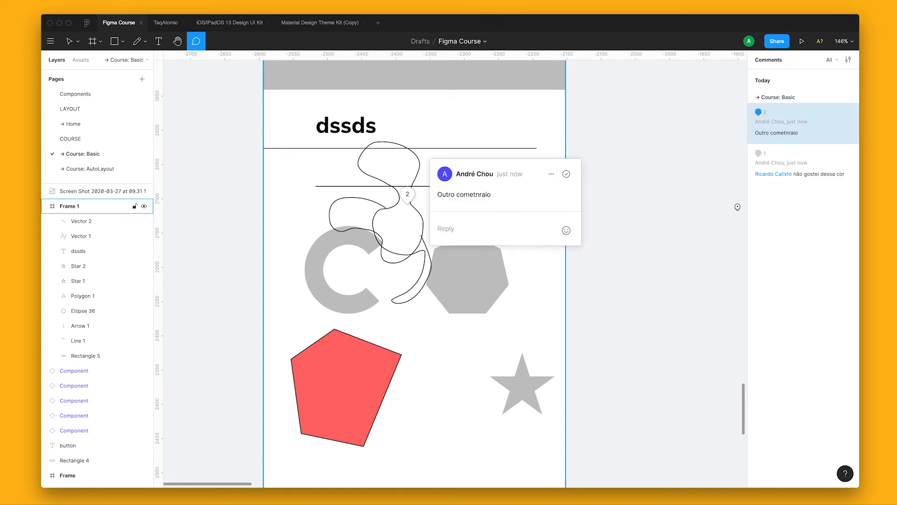
{"action": "key", "text": "Escape"}
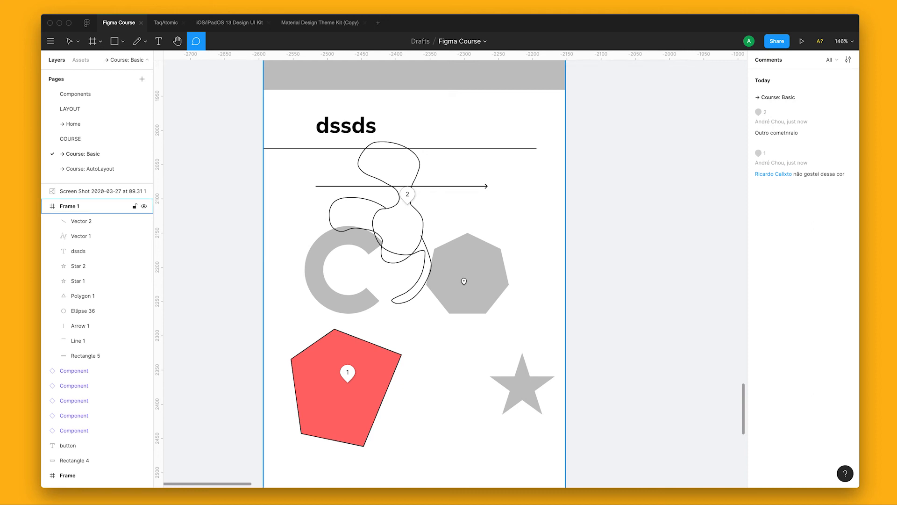
{"action": "key", "text": "Escape"}
- Delete all the shapes, lines and text inside Frame 1
{"action": "scroll", "coordinate": [241, 128], "scroll_direction": "down", "scroll_amount": 5}
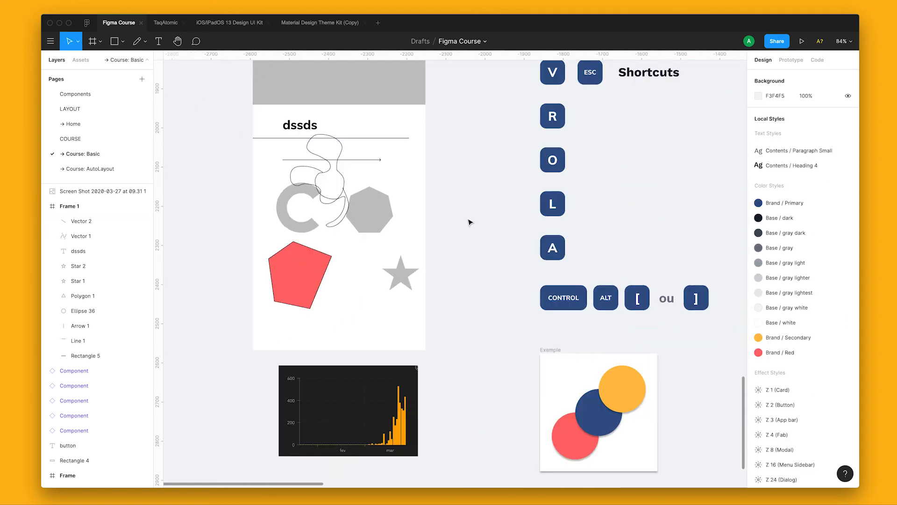
{"action": "left_click_drag", "start_coordinate": [441, 328], "coordinate": [232, 53]}
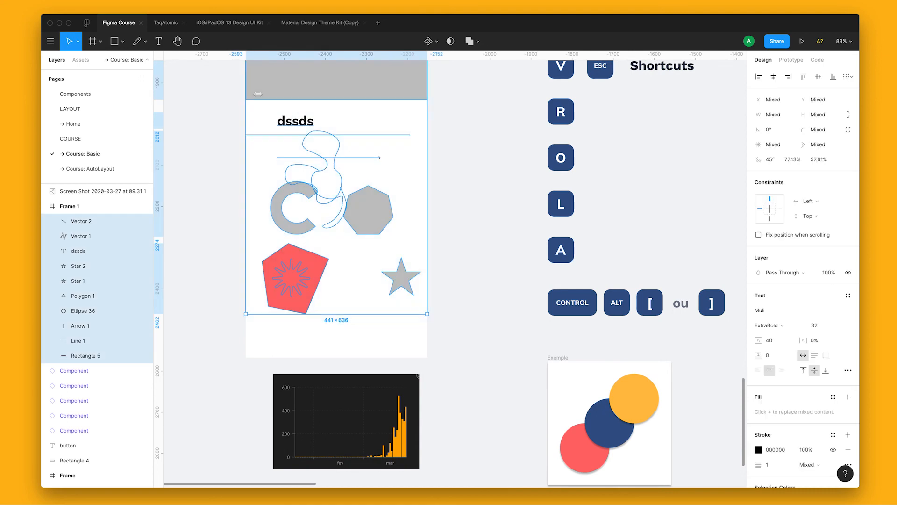
{"action": "key", "text": "Delete"}
{"action": "key", "text": "Delete"}
{"action": "left_click_drag", "start_coordinate": [448, 262], "coordinate": [416, 357]}
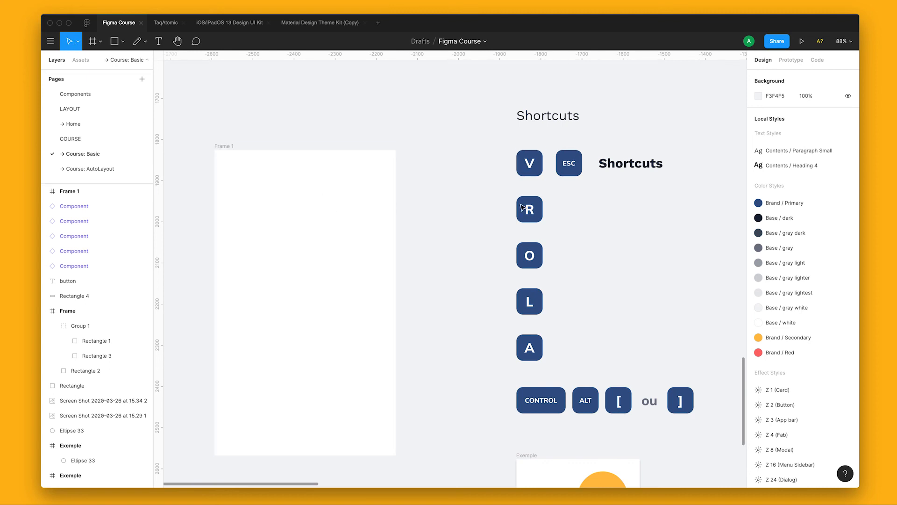
- Draw a rectangle about 132 × 146 in the empty Frame 1 and return to the Move tool
{"action": "key", "text": "r"}
{"action": "left_click", "coordinate": [122, 41]}
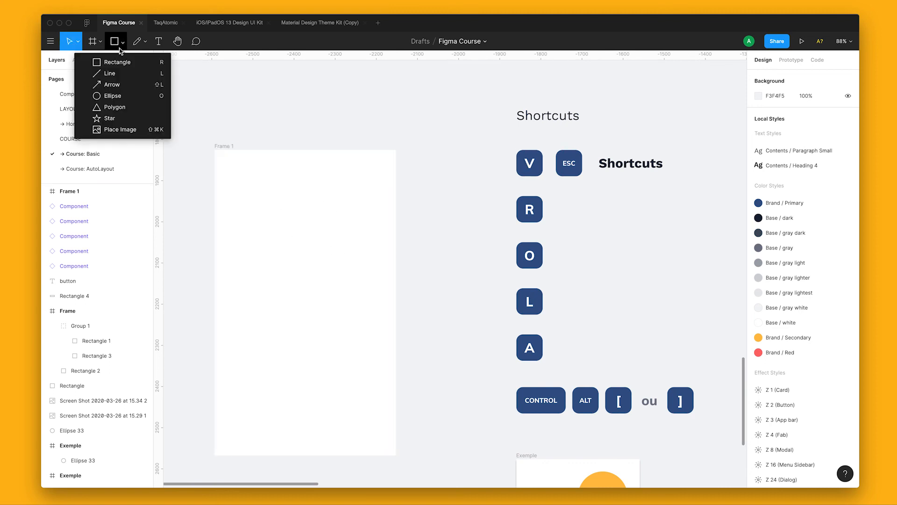
{"action": "left_click", "coordinate": [107, 62]}
{"action": "left_click_drag", "start_coordinate": [273, 222], "coordinate": [328, 283]}
{"action": "left_click", "coordinate": [123, 41]}
{"action": "left_click", "coordinate": [123, 41]}
{"action": "key", "text": "r"}
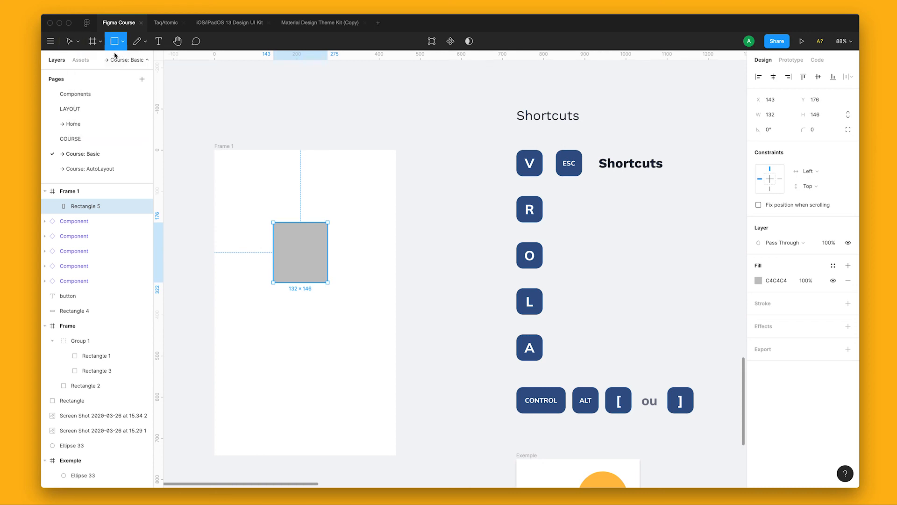
{"action": "left_click", "coordinate": [122, 42]}
{"action": "left_click", "coordinate": [107, 61]}
{"action": "key", "text": "v"}
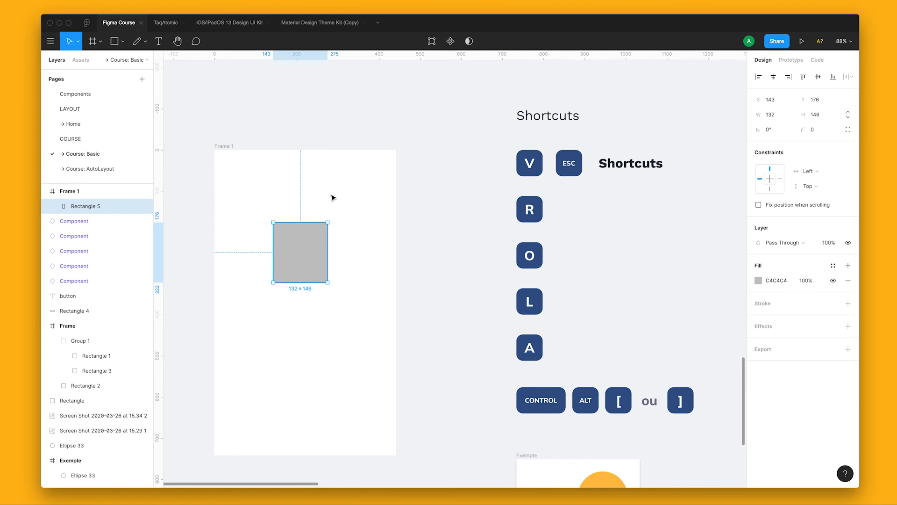
- Change the bold label beside the V and ESC keys to "Seta"
{"action": "double_click", "coordinate": [645, 164]}
{"action": "type", "text": "Seta"}
{"action": "left_click", "coordinate": [418, 230]}
- Delete the grey rectangle from Frame 1
{"action": "left_click", "coordinate": [317, 257]}
{"action": "key", "text": "Delete"}
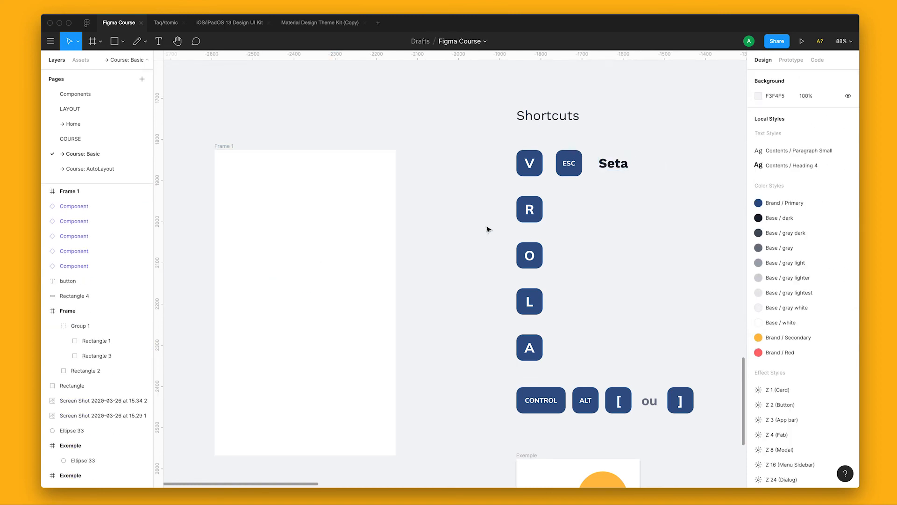
- Place a copy of the "Seta" label beside the R key, and draw a full-width rectangle across the top of Frame 1
{"action": "left_click_drag", "start_coordinate": [625, 162], "coordinate": [579, 214]}
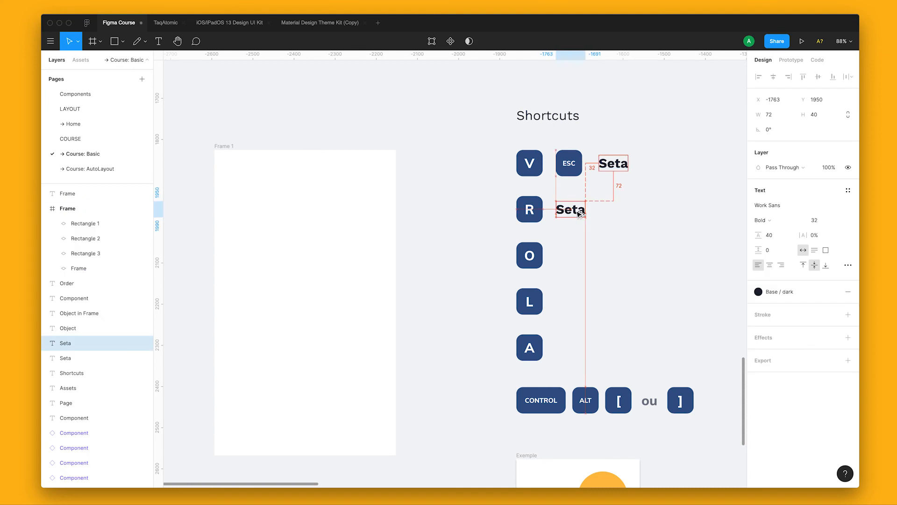
{"action": "left_click", "coordinate": [344, 267]}
{"action": "key", "text": "r"}
{"action": "mouse_move", "coordinate": [215, 150]}
{"action": "left_mouse_down"}
{"action": "mouse_move", "coordinate": [236, 167]}
{"action": "mouse_move", "coordinate": [398, 182]}
{"action": "left_mouse_up"}
- Change the copied label beside the R key to "Retângulo"
{"action": "left_click", "coordinate": [574, 214]}
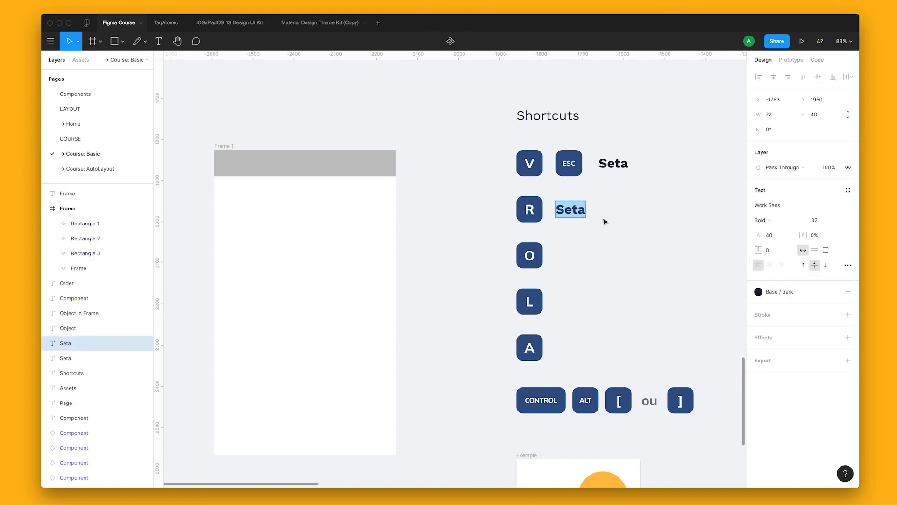
{"action": "type", "text": "Retân"}
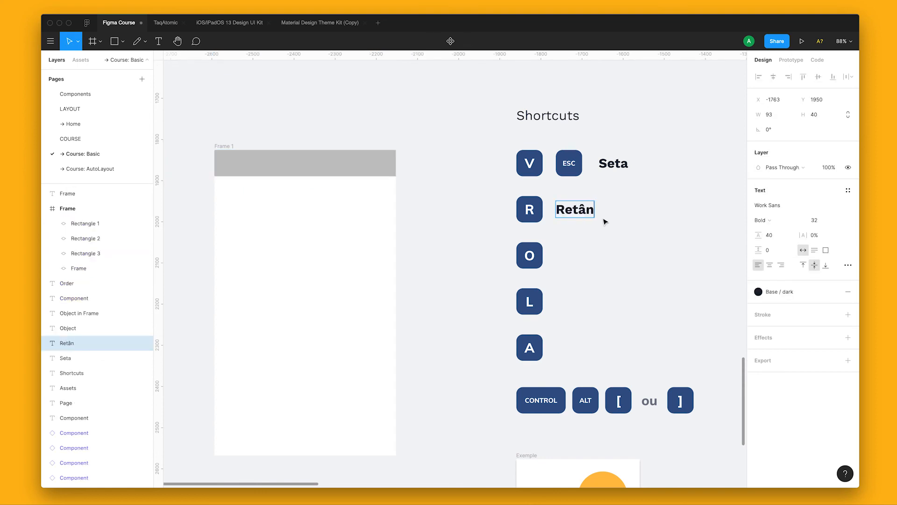
{"action": "type", "text": "gulo"}
{"action": "key", "text": "Escape"}
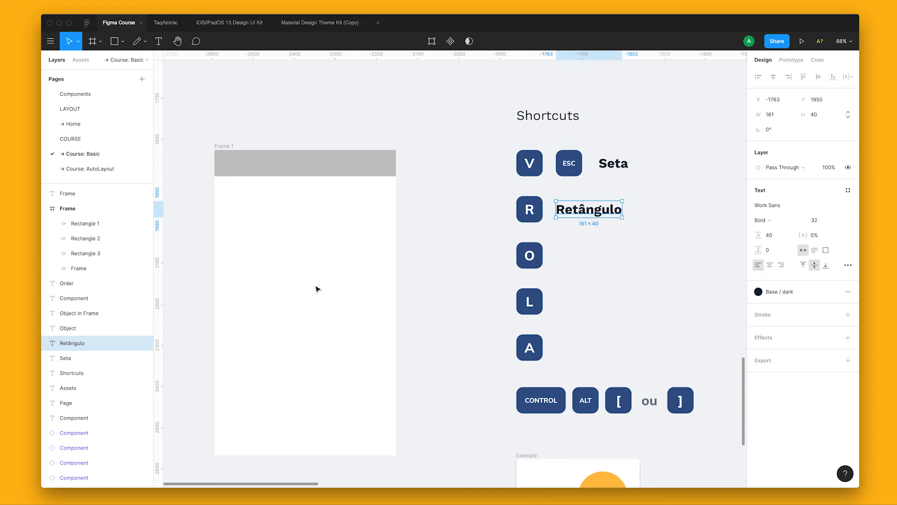
- Draw a circle in the left half of Frame 1, below the full-width rectangle
{"action": "key", "text": "Escape"}
{"action": "key", "text": "o"}
{"action": "left_click_drag", "start_coordinate": [235, 209], "coordinate": [278, 261]}
{"action": "left_click", "coordinate": [334, 289]}
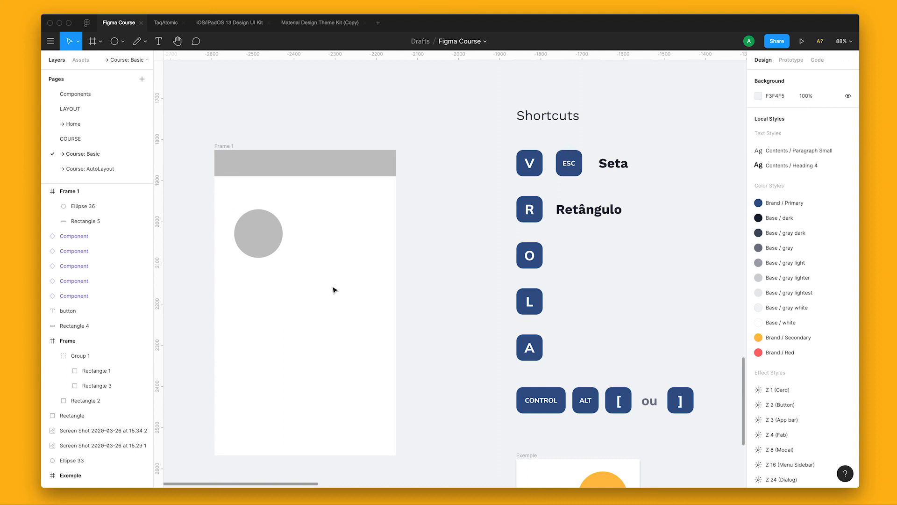
- Draw a vertical line to the right of the circle in Frame 1
{"action": "key", "text": "l"}
{"action": "mouse_move", "coordinate": [319, 201]}
{"action": "left_mouse_down"}
{"action": "mouse_move", "coordinate": [325, 327]}
{"action": "mouse_move", "coordinate": [346, 326]}
{"action": "left_mouse_up"}
{"action": "left_click", "coordinate": [356, 318]}
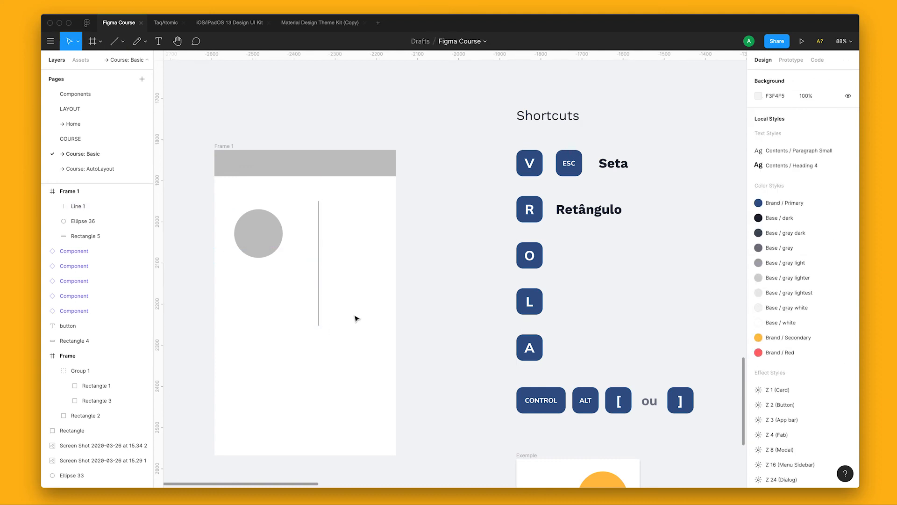
- Draw a new frame of about 350 × 572 to the left of Frame 1 and align their top edges
{"action": "key", "text": "a"}
{"action": "left_click_drag", "start_coordinate": [398, 297], "coordinate": [524, 281]}
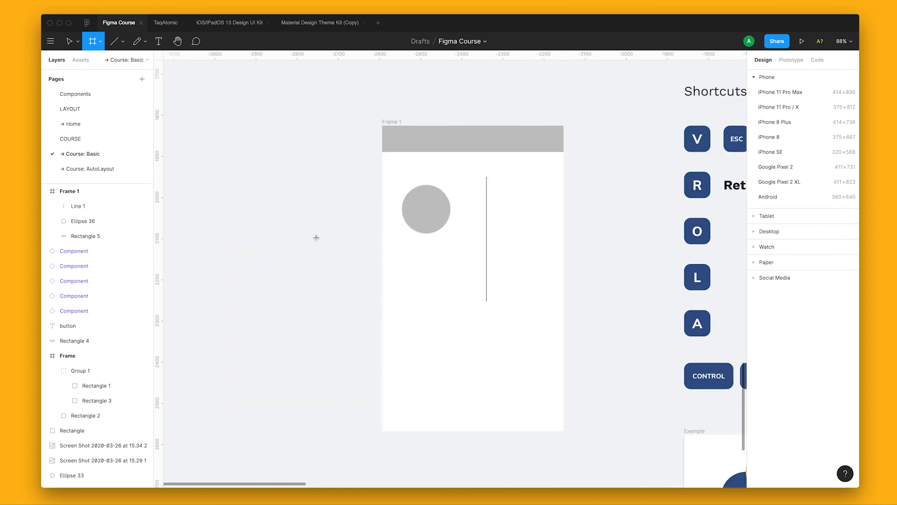
{"action": "mouse_move", "coordinate": [184, 122]}
{"action": "left_mouse_down"}
{"action": "mouse_move", "coordinate": [267, 281]}
{"action": "mouse_move", "coordinate": [328, 356]}
{"action": "left_mouse_up"}
{"action": "left_click_drag", "start_coordinate": [244, 156], "coordinate": [264, 160]}
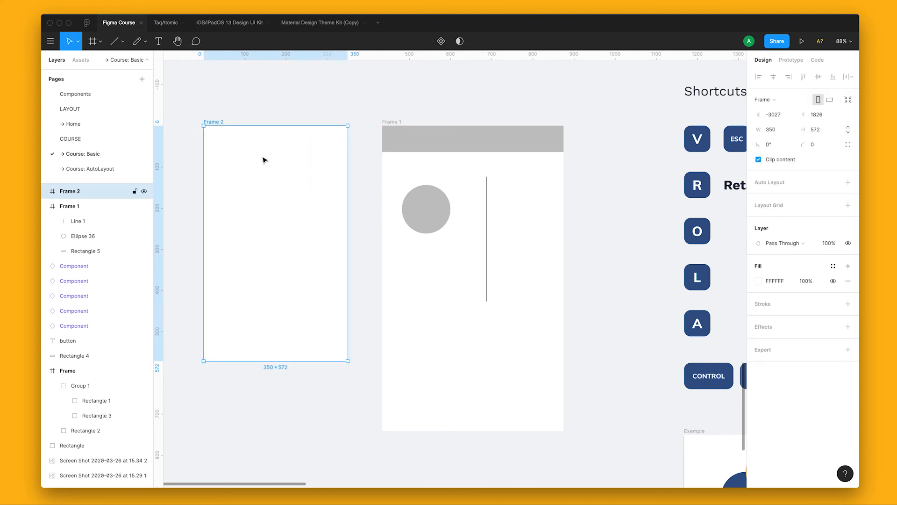
- Start a new frame and browse the preset sizes for tablet, desktop, watch, paper and phone
{"action": "scroll", "coordinate": [360, 174], "scroll_direction": "left", "scroll_amount": 10}
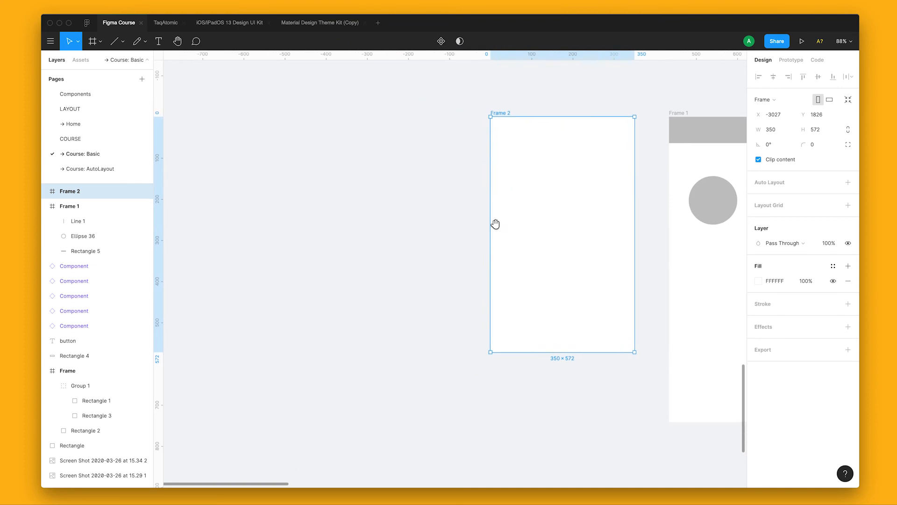
{"action": "key", "text": "f"}
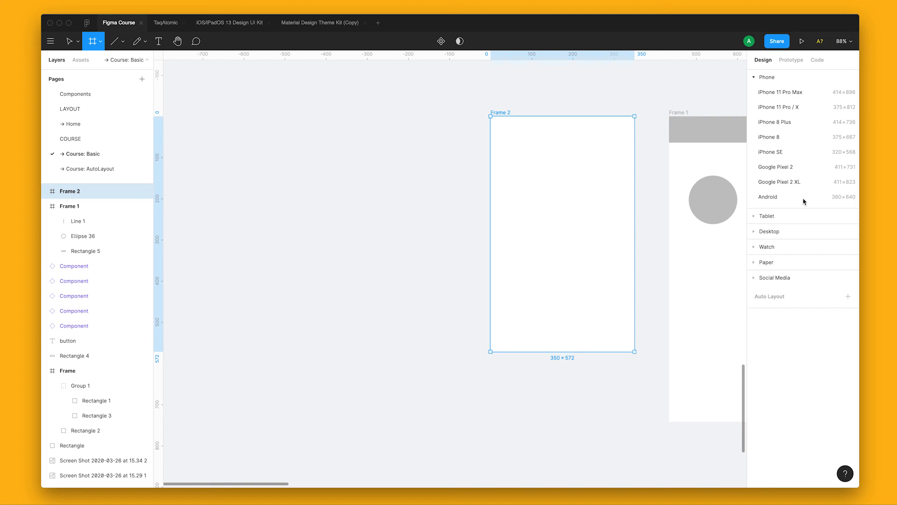
{"action": "left_click", "coordinate": [772, 219]}
{"action": "left_click", "coordinate": [777, 191]}
{"action": "left_click", "coordinate": [771, 206]}
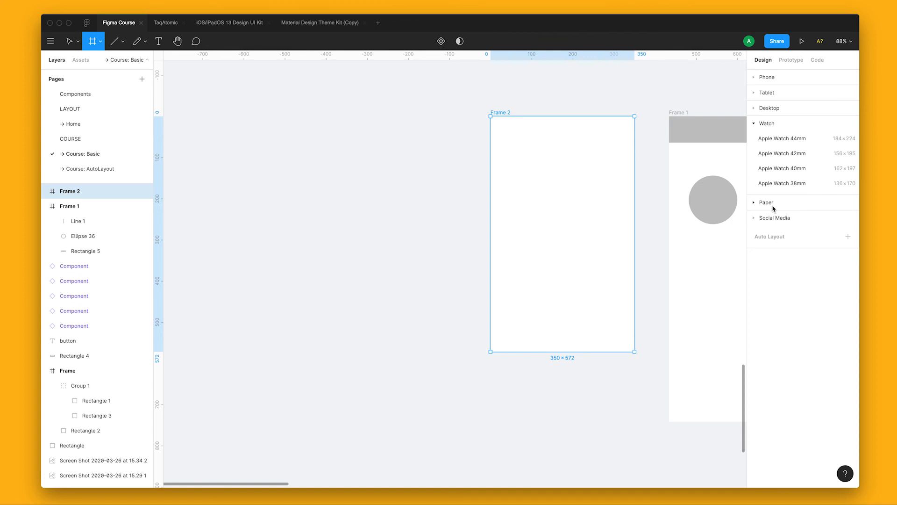
{"action": "left_click", "coordinate": [773, 203]}
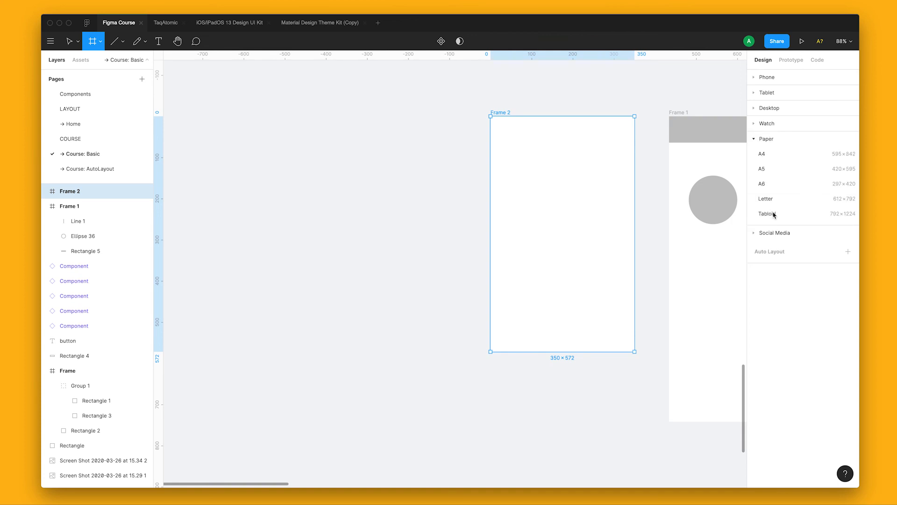
{"action": "left_click", "coordinate": [779, 81]}
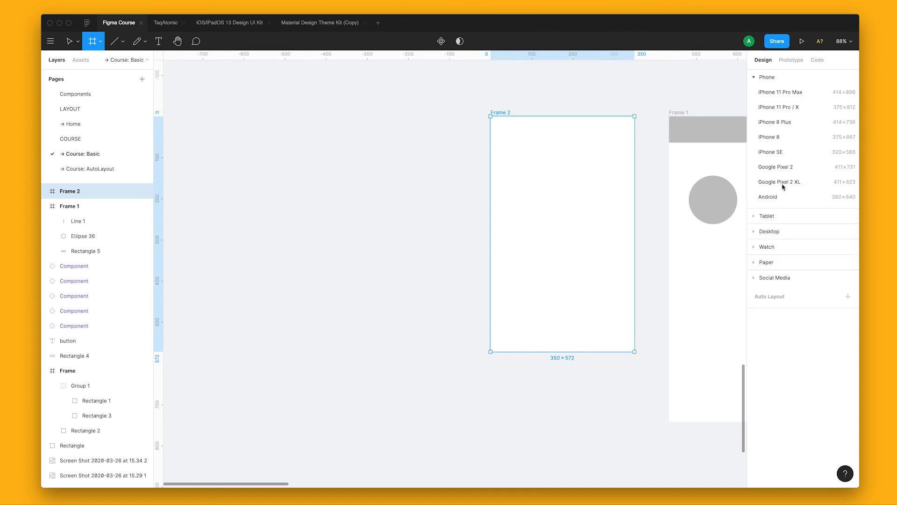
- Add iPhone 11 Pro Max and Google Pixel 2 preset frames side by side in the empty area below the shortcuts
{"action": "left_click", "coordinate": [782, 93]}
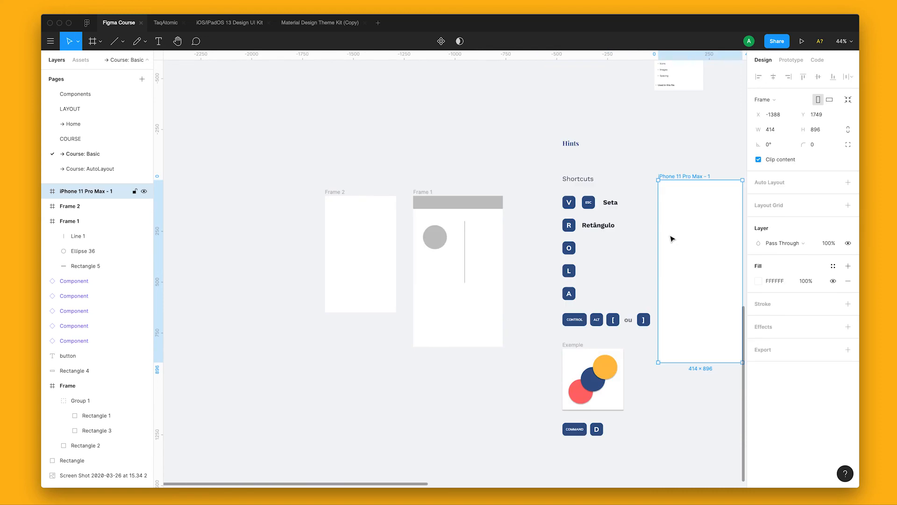
{"action": "left_click_drag", "start_coordinate": [669, 247], "coordinate": [436, 293]}
{"action": "key", "text": "f"}
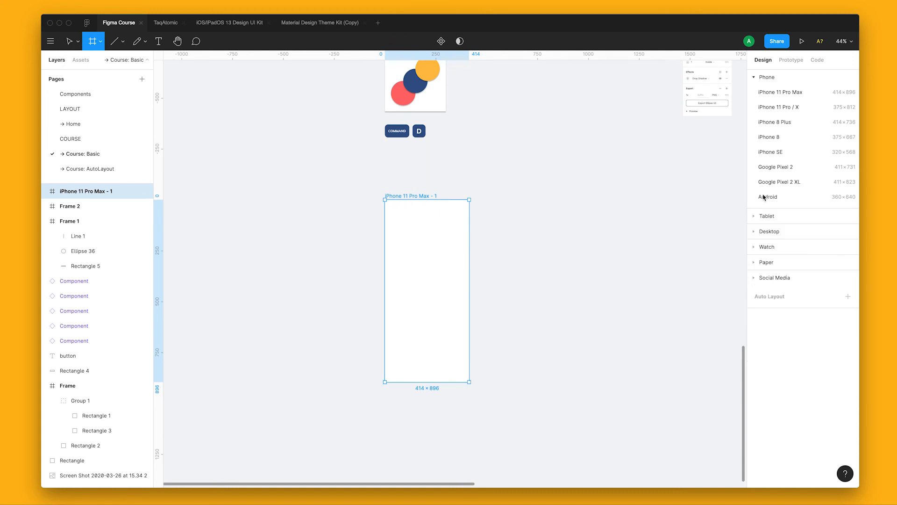
{"action": "left_click", "coordinate": [795, 172]}
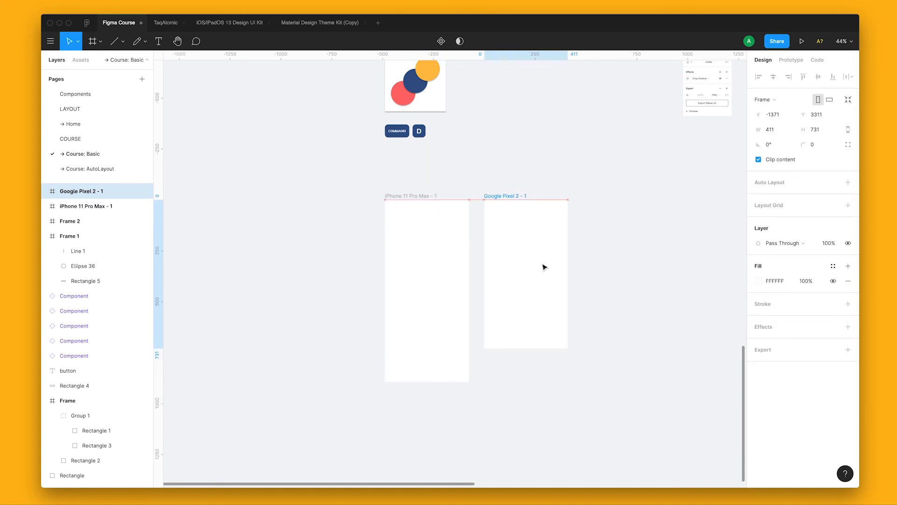
- Add an Apple Watch 44mm preset frame beside the Google Pixel 2 frame, then select all three device frames and deselect them
{"action": "key", "text": "f"}
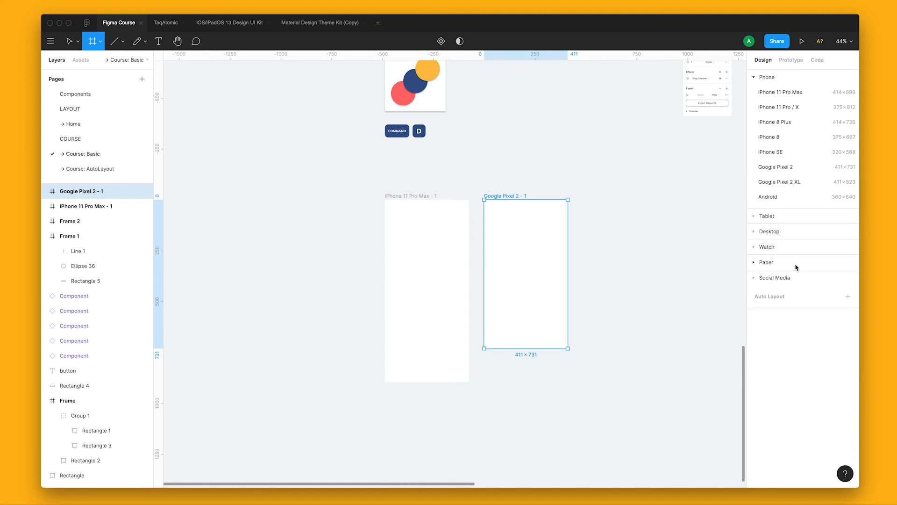
{"action": "left_click", "coordinate": [791, 247]}
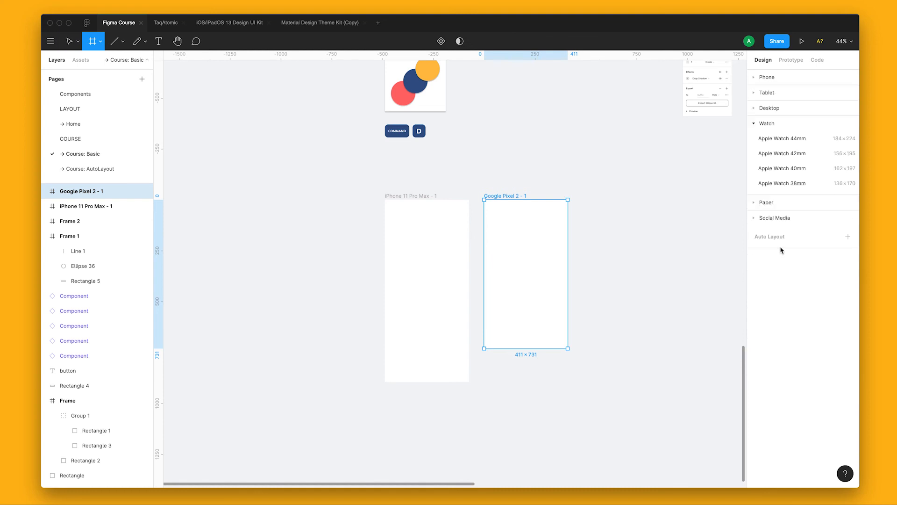
{"action": "left_click", "coordinate": [801, 142]}
{"action": "left_click_drag", "start_coordinate": [595, 281], "coordinate": [597, 234]}
{"action": "left_click", "coordinate": [654, 241]}
{"action": "left_click_drag", "start_coordinate": [306, 174], "coordinate": [673, 428]}
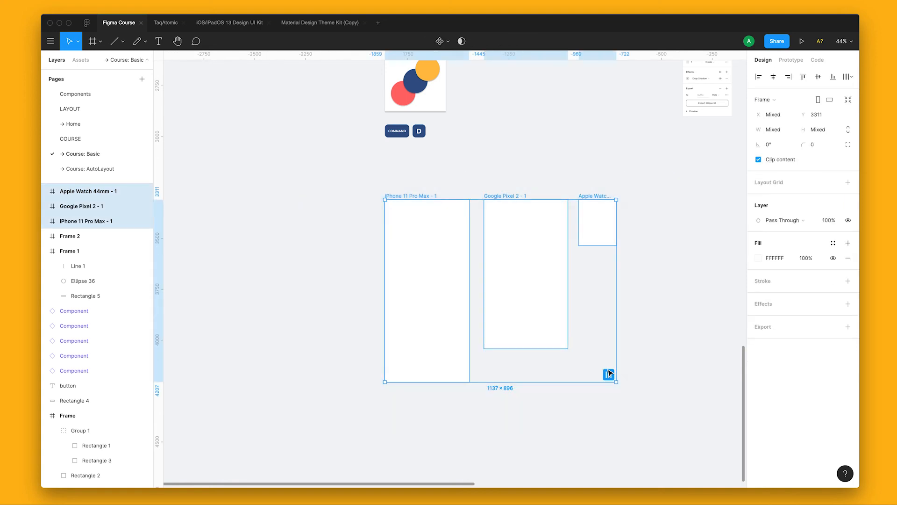
{"action": "left_click", "coordinate": [262, 264]}
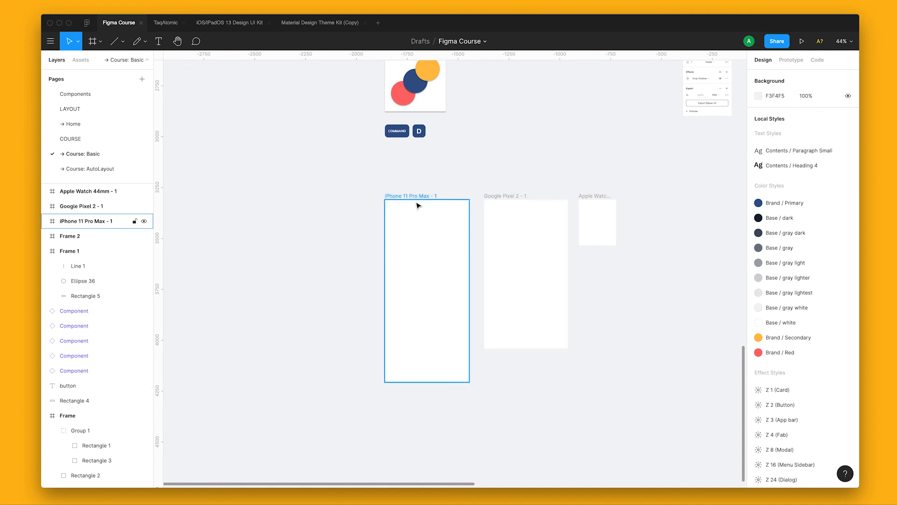
- Move the iPhone 11 Pro Max and Google Pixel 2 frames left and add an iPhone 8 preset frame before the watch frame
{"action": "left_click_drag", "start_coordinate": [419, 200], "coordinate": [339, 200]}
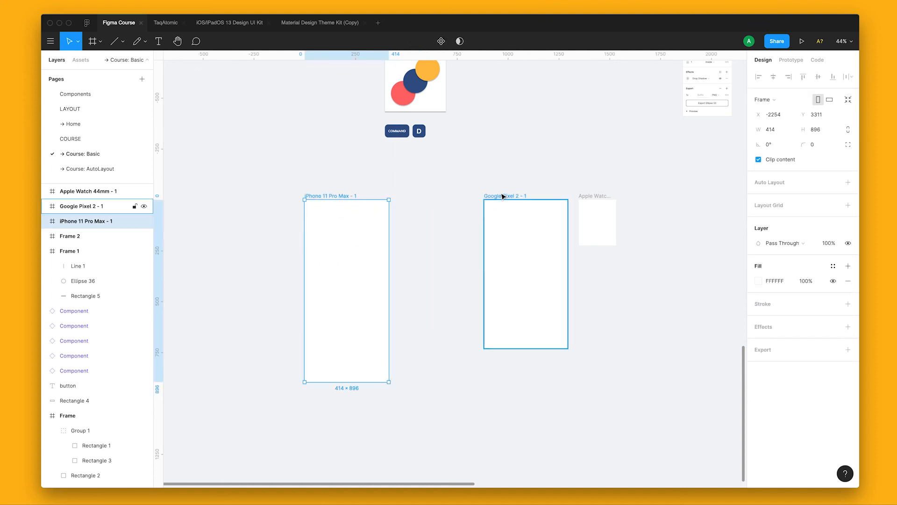
{"action": "left_click_drag", "start_coordinate": [502, 197], "coordinate": [399, 198]}
{"action": "key", "text": "f"}
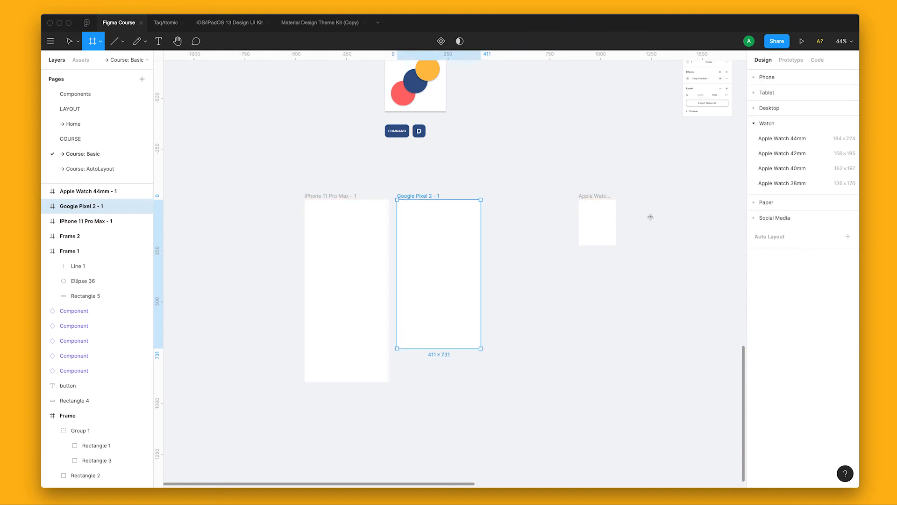
{"action": "left_click", "coordinate": [767, 79]}
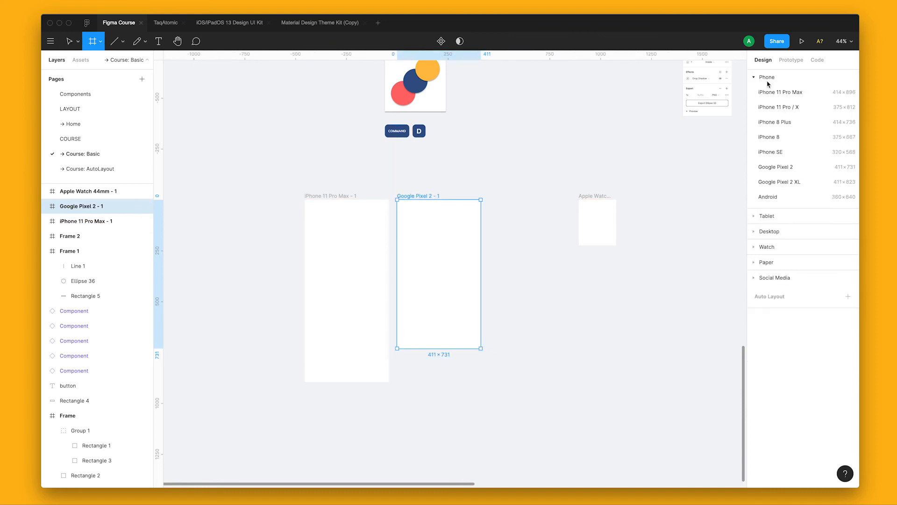
{"action": "left_click", "coordinate": [790, 138]}
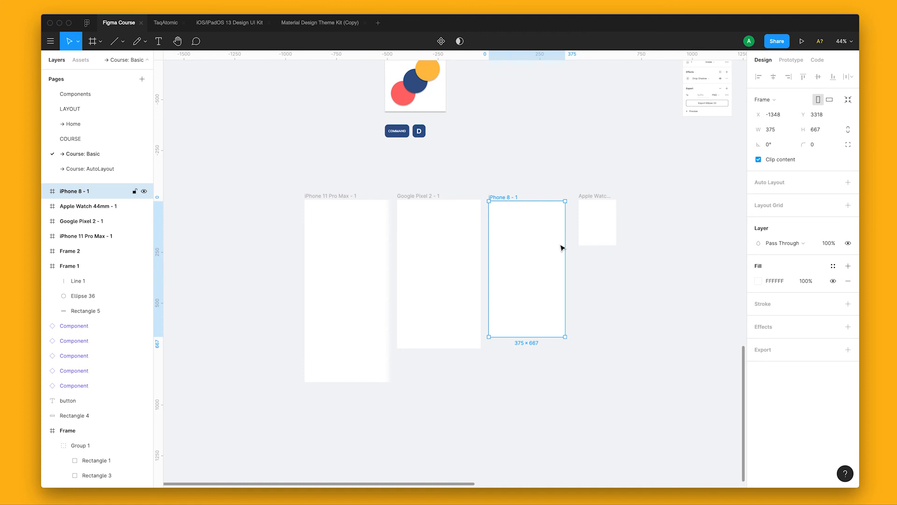
{"action": "scroll", "coordinate": [536, 266], "scroll_direction": "up", "scroll_amount": 3}
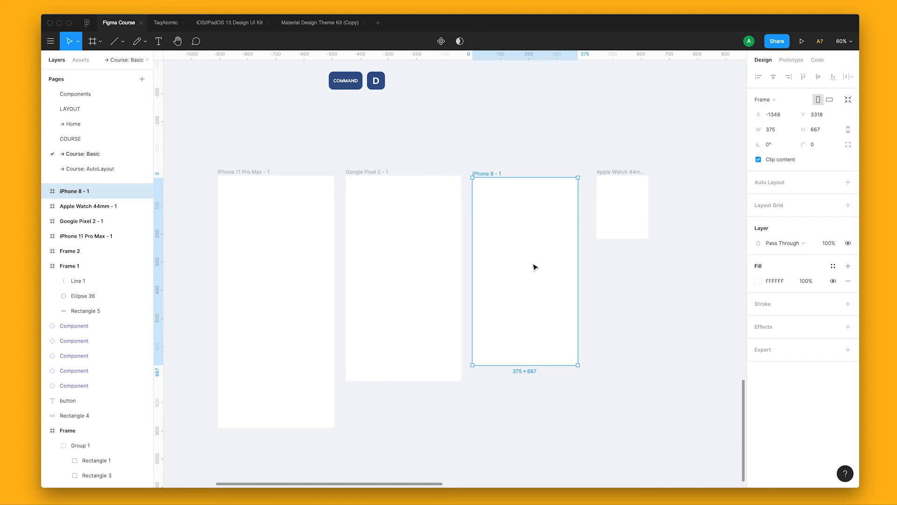
- Delete the iPhone 11 Pro Max, Google Pixel 2, iPhone 8 and Apple Watch 44mm frames together
{"action": "left_click_drag", "start_coordinate": [212, 159], "coordinate": [695, 448]}
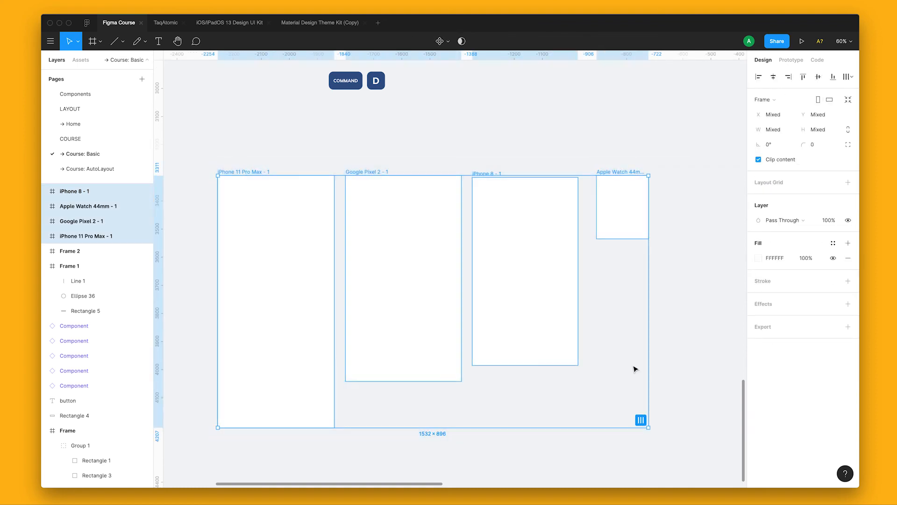
{"action": "key", "text": "Delete"}
{"action": "key", "text": "c"}
{"action": "left_click_drag", "start_coordinate": [545, 250], "coordinate": [594, 397]}
{"action": "scroll", "coordinate": [594, 398], "scroll_direction": "up", "scroll_amount": 5}
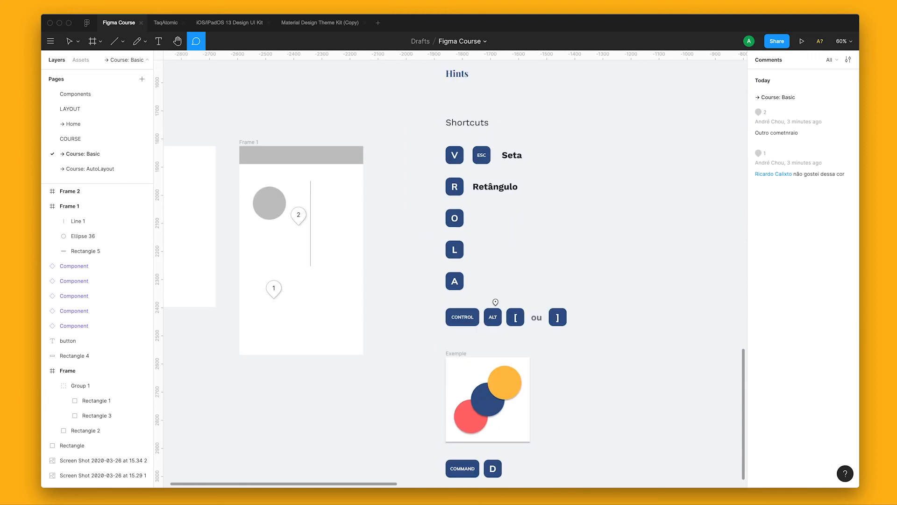
{"action": "left_click", "coordinate": [583, 319]}
{"action": "key", "text": "Escape"}
{"action": "key", "text": "Escape"}
- Change the CONTROL key label in the bracket shortcut row to "option"
{"action": "scroll", "coordinate": [663, 310], "scroll_direction": "right", "scroll_amount": 1}
{"action": "scroll", "coordinate": [663, 310], "scroll_direction": "right", "scroll_amount": 5}
{"action": "scroll", "coordinate": [607, 290], "scroll_direction": "left", "scroll_amount": 4}
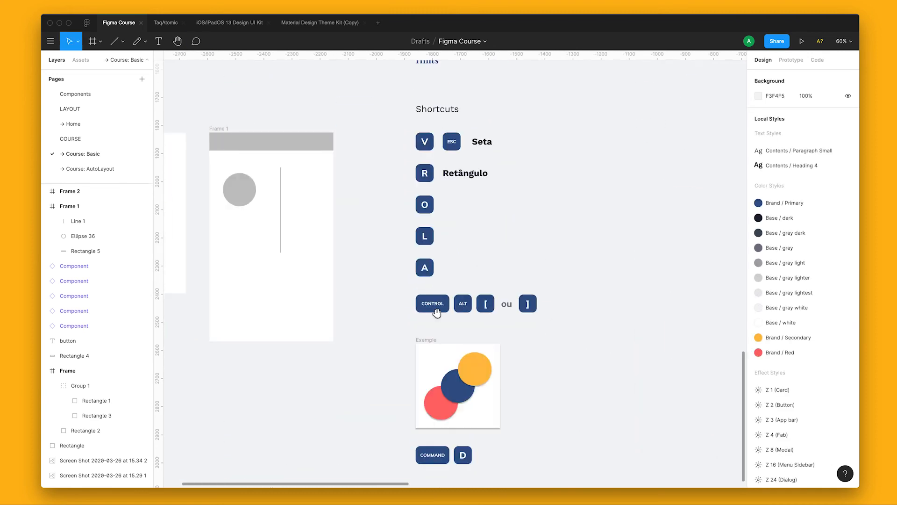
{"action": "scroll", "coordinate": [437, 310], "scroll_direction": "up", "scroll_amount": 3}
{"action": "scroll", "coordinate": [453, 311], "scroll_direction": "left", "scroll_amount": 4}
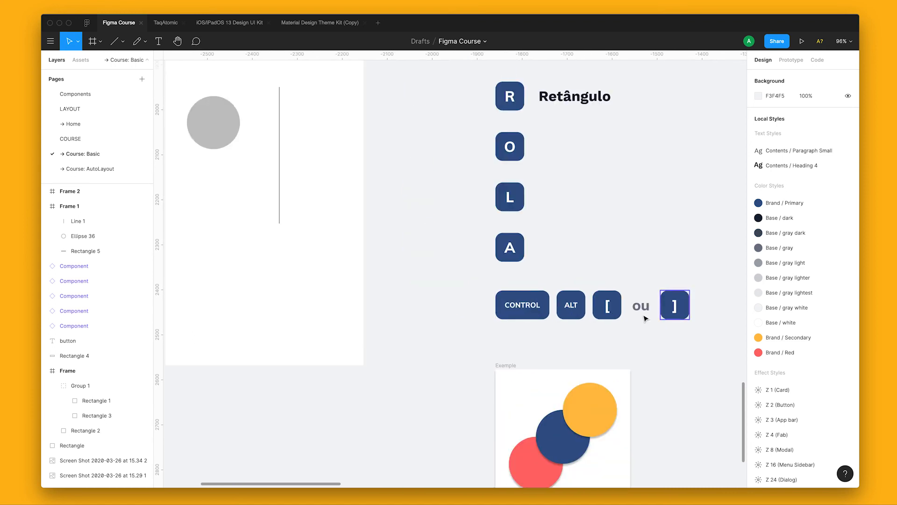
{"action": "left_click", "coordinate": [511, 312]}
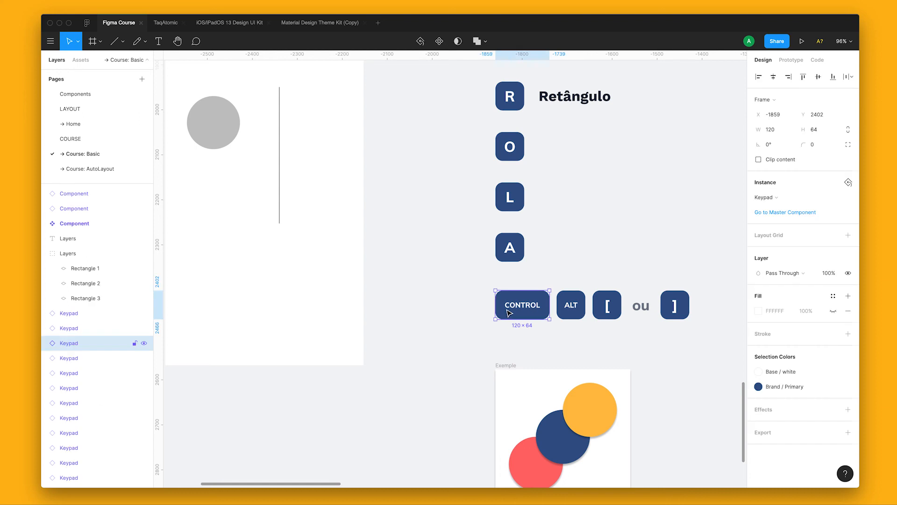
{"action": "double_click", "coordinate": [519, 311]}
{"action": "type", "text": "option"}
{"action": "left_click", "coordinate": [570, 273]}
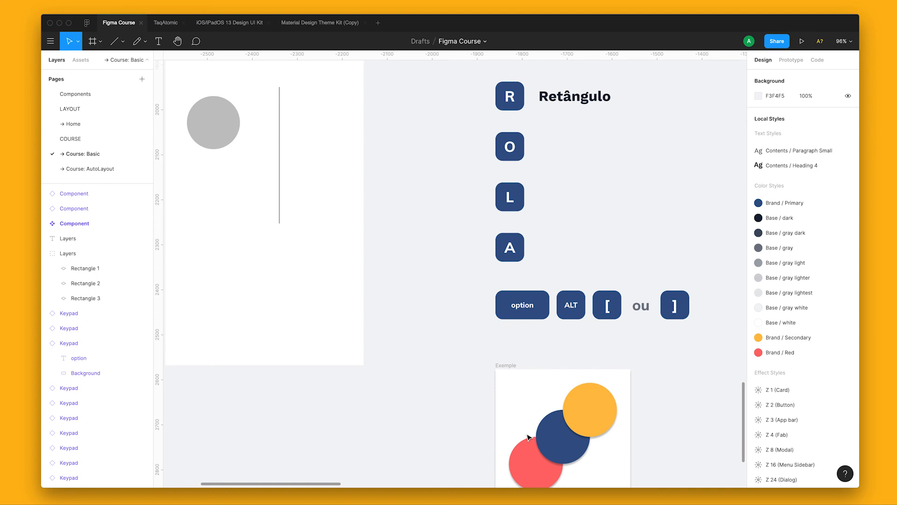
- Move the circle in Frame 1 slightly down and right, to about X 52, Y 158
{"action": "left_click_drag", "start_coordinate": [444, 356], "coordinate": [534, 407]}
{"action": "left_click_drag", "start_coordinate": [641, 391], "coordinate": [584, 399]}
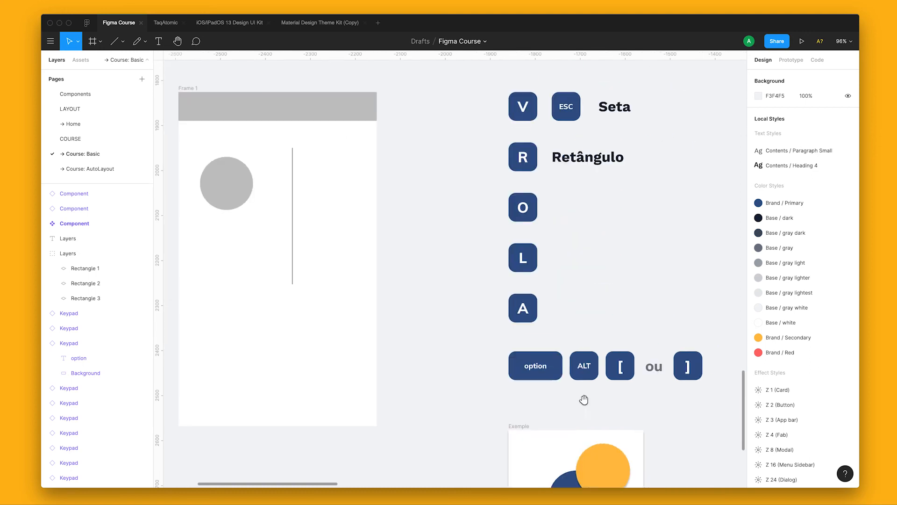
{"action": "left_click_drag", "start_coordinate": [233, 207], "coordinate": [234, 213]}
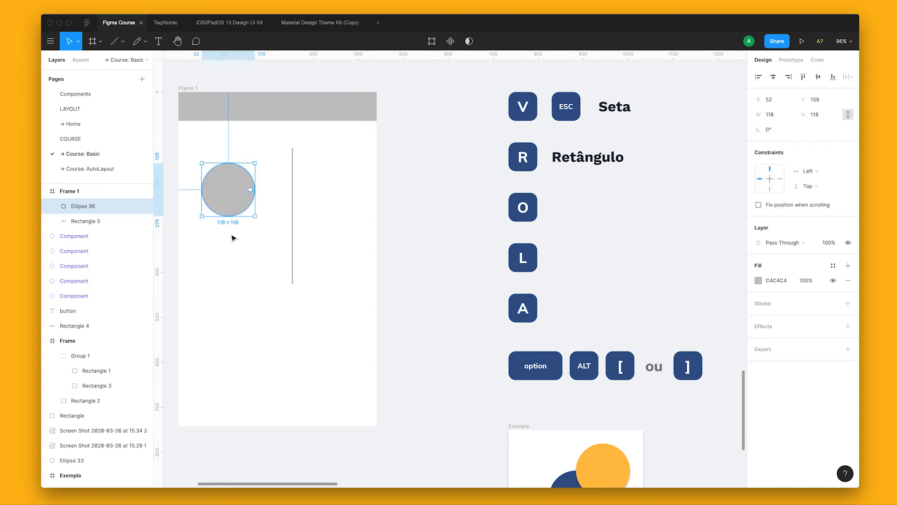
{"action": "left_click", "coordinate": [279, 133]}
{"action": "left_click_drag", "start_coordinate": [308, 162], "coordinate": [403, 209]}
{"action": "left_click", "coordinate": [359, 145]}
{"action": "left_click", "coordinate": [353, 205]}
- Add the text "Texto" above the circle in Frame 1 and move it left to about X 31, Y 98
{"action": "key", "text": "t"}
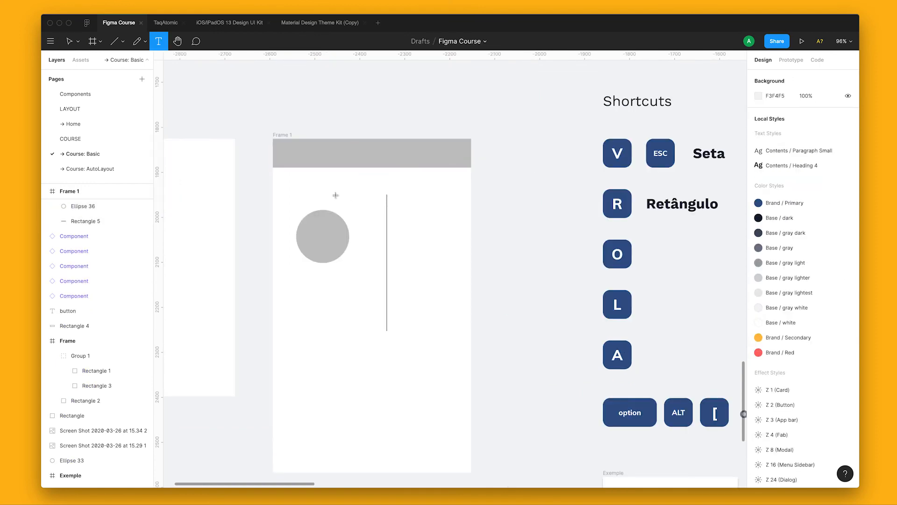
{"action": "left_click", "coordinate": [336, 195]}
{"action": "key", "text": "Escape"}
{"action": "type", "text": "Texto"}
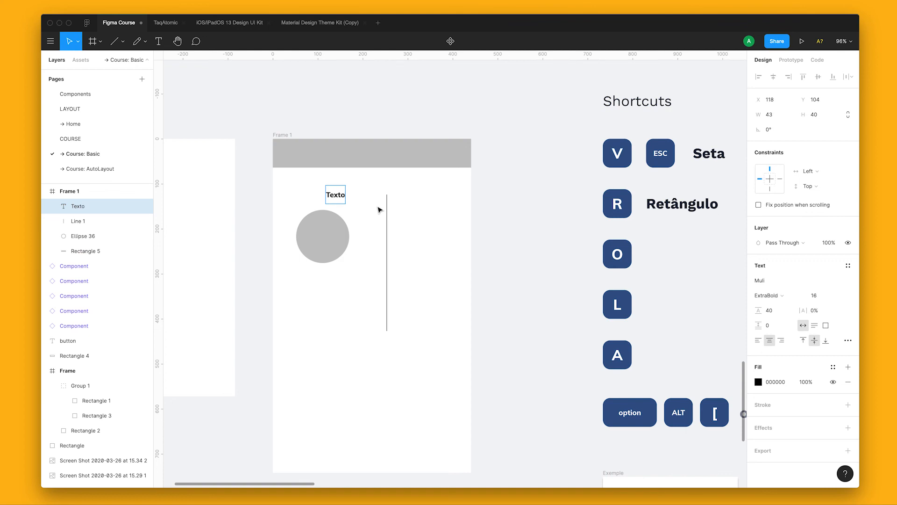
{"action": "key", "text": "Escape"}
{"action": "left_click_drag", "start_coordinate": [336, 195], "coordinate": [296, 192]}
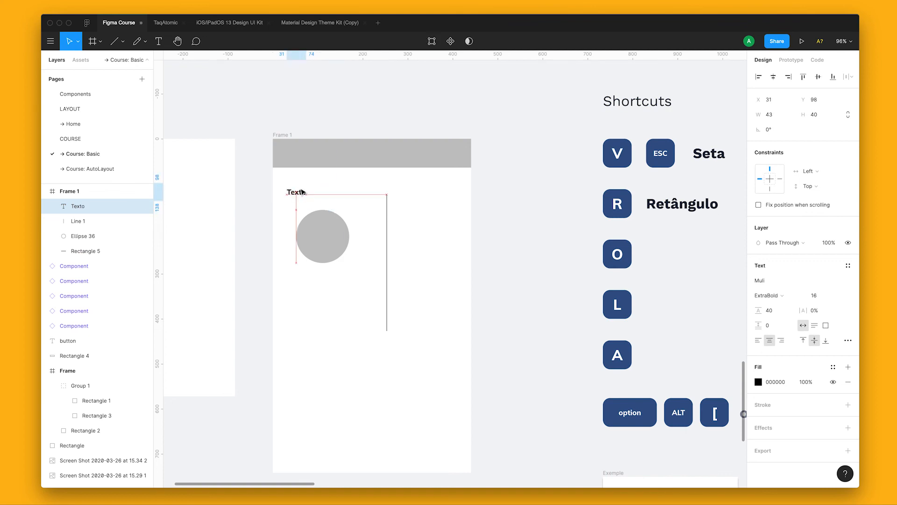
- Move the circle straight up to about Y 71 so that it overlaps the "Texto" text
{"action": "left_click", "coordinate": [329, 233]}
{"action": "left_click_drag", "start_coordinate": [316, 248], "coordinate": [323, 208]}
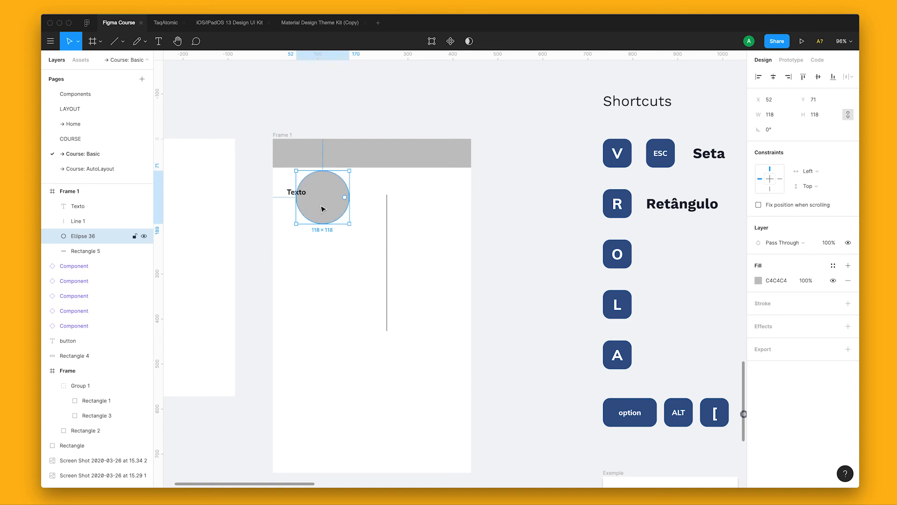
{"action": "left_click_drag", "start_coordinate": [453, 271], "coordinate": [387, 265]}
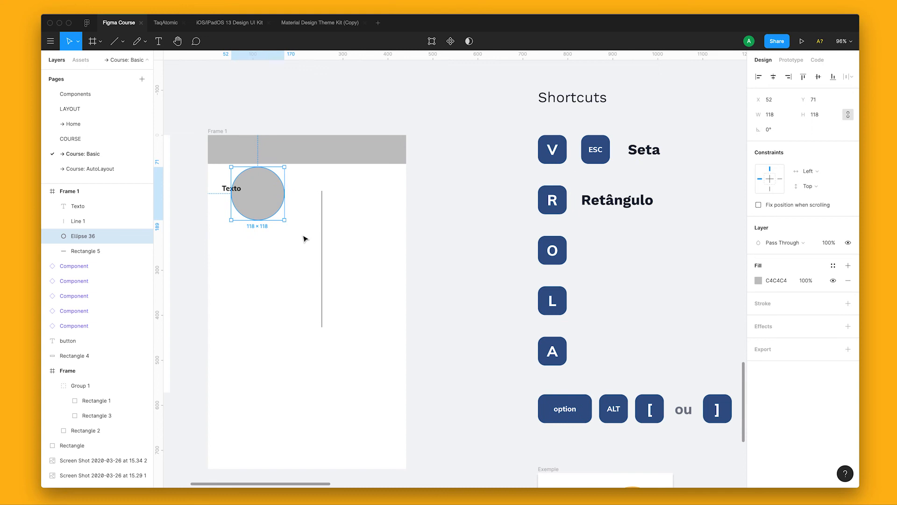
- Bring the circle to the front of Frame 1's layers and send it to the back, twice in a row
{"action": "key", "text": "alt"}
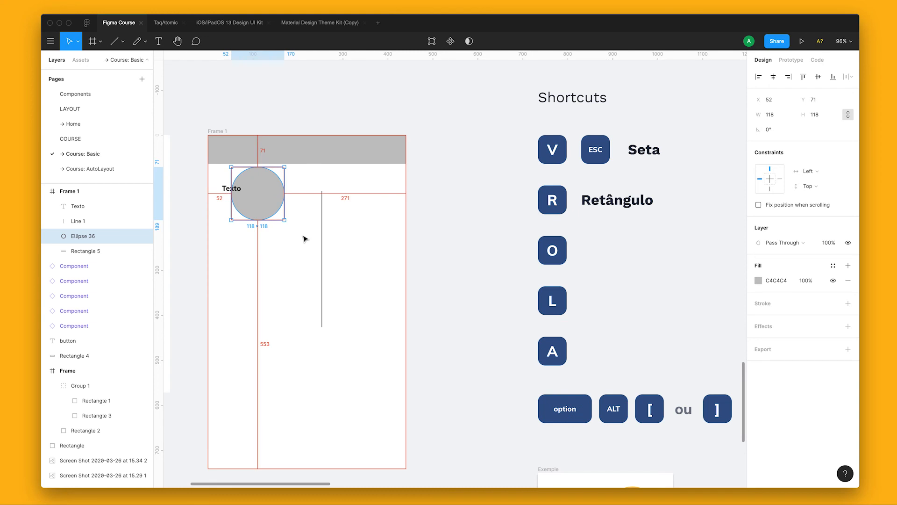
{"action": "key", "text": "super+alt+bracketright"}
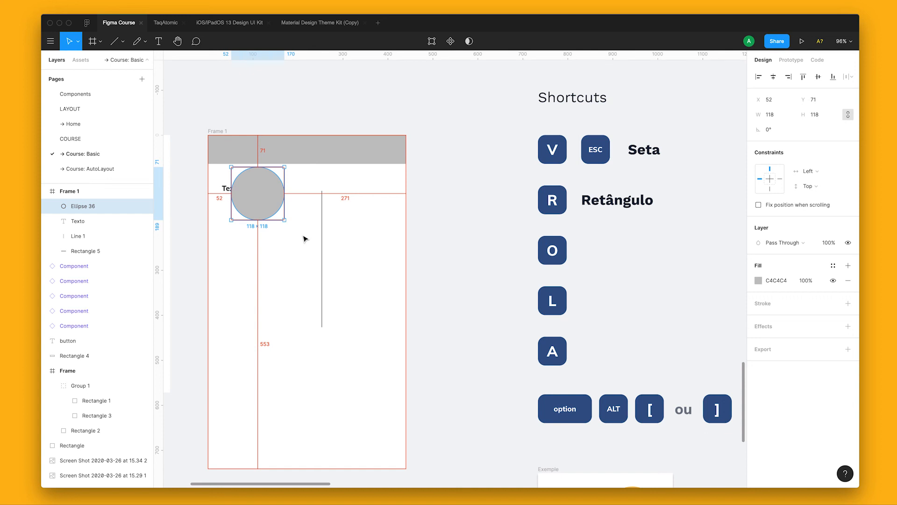
{"action": "key", "text": "super+alt+bracketleft"}
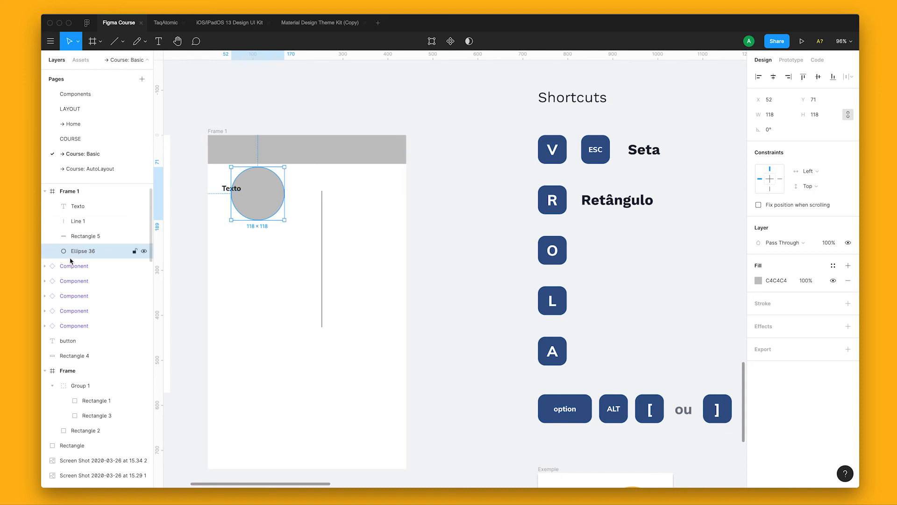
{"action": "key", "text": "super+alt+bracketright"}
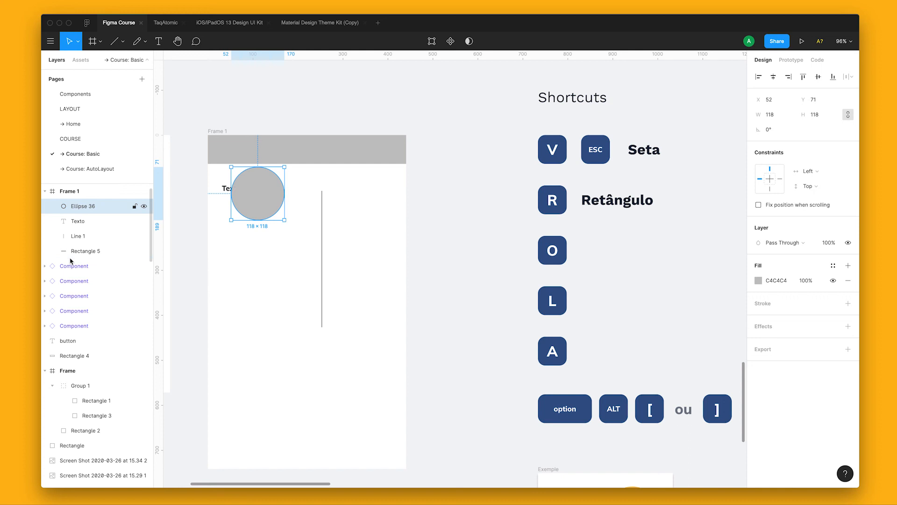
{"action": "key", "text": "super+alt+bracketleft"}
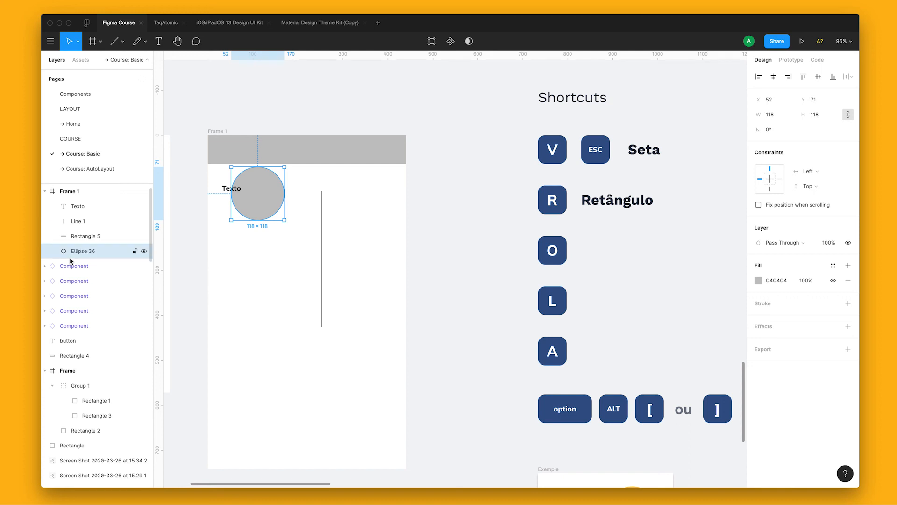
- Move the circle in Frame 1 forward and backward one layer at a time, finishing behind all the frame's other layers
{"action": "key", "text": "super+bracketright"}
{"action": "key", "text": "super+bracketleft"}
{"action": "key", "text": "super+bracketright"}
{"action": "key", "text": "super+bracketright"}
{"action": "key", "text": "super+bracketright"}
{"action": "key", "text": "super+bracketleft"}
{"action": "key", "text": "super+bracketleft"}
{"action": "key", "text": "super+bracketright"}
{"action": "key", "text": "super+bracketleft"}
{"action": "key", "text": "super+bracketright"}
{"action": "key", "text": "super+bracketleft"}
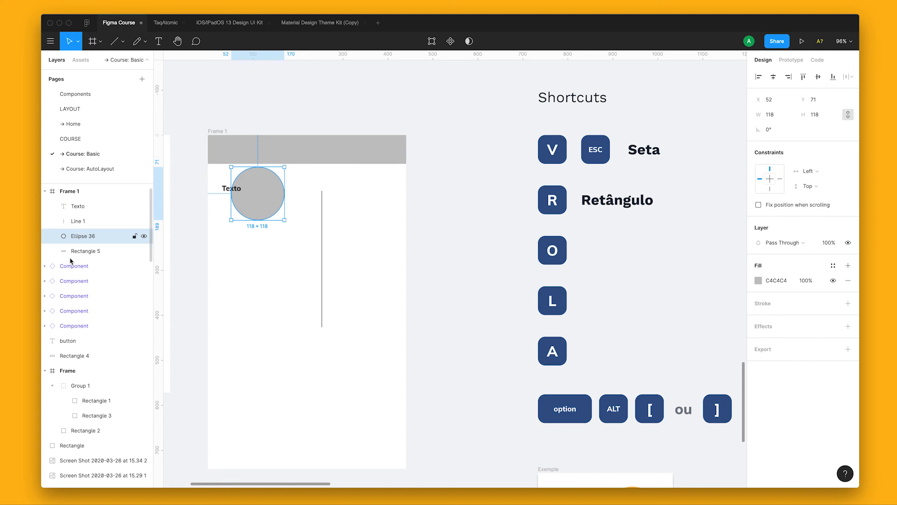
{"action": "key", "text": "super+bracketleft"}
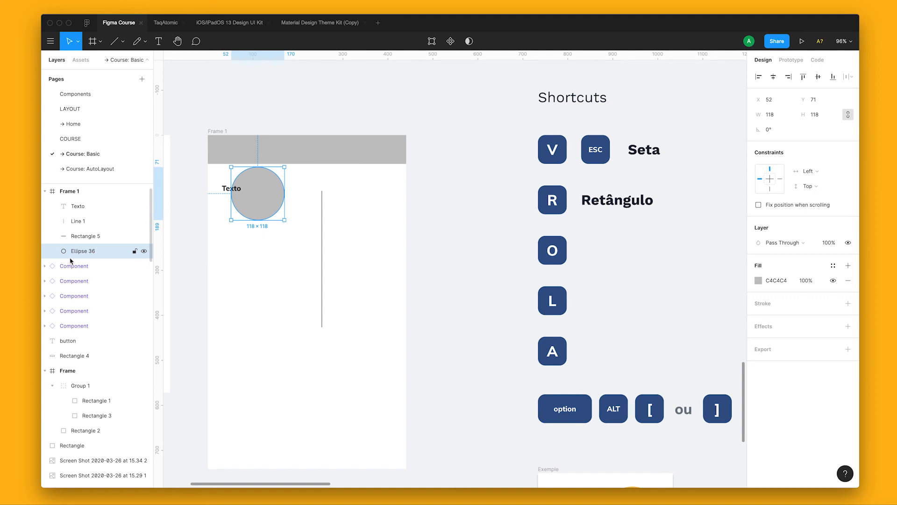
{"action": "left_click", "coordinate": [291, 256]}
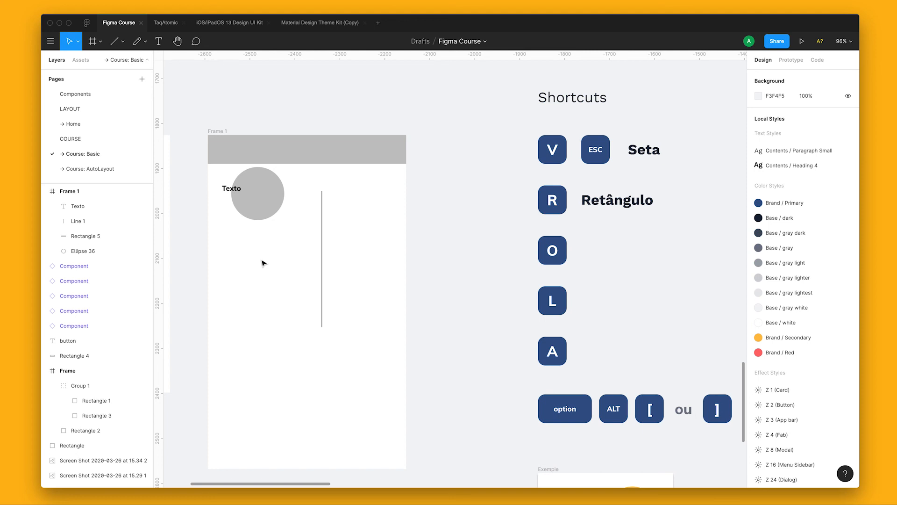
- Send the yellow circle and, after it, the blue circle to the back of the Exemple frame's layers
{"action": "scroll", "coordinate": [472, 381], "scroll_direction": "down", "scroll_amount": 3}
{"action": "scroll", "coordinate": [472, 381], "scroll_direction": "right", "scroll_amount": 1}
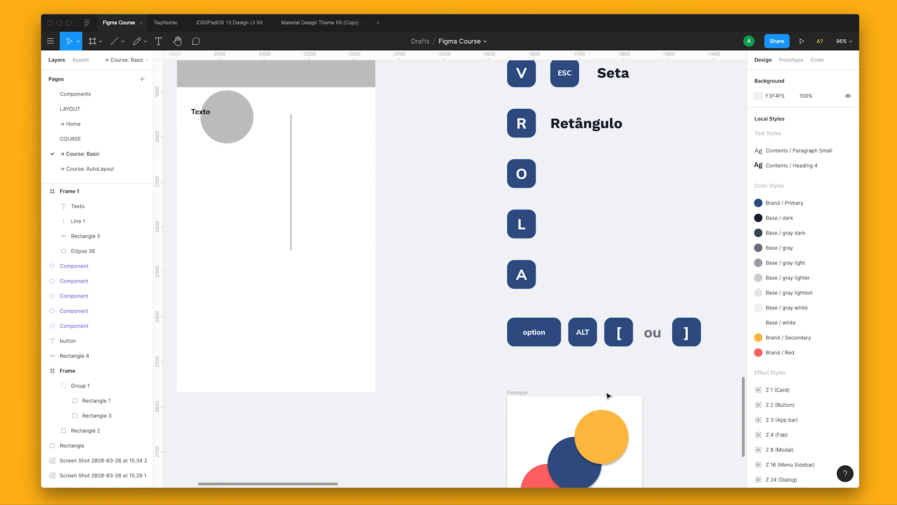
{"action": "scroll", "coordinate": [514, 327], "scroll_direction": "down", "scroll_amount": 4}
{"action": "scroll", "coordinate": [514, 327], "scroll_direction": "right", "scroll_amount": 3}
{"action": "left_click", "coordinate": [427, 296]}
{"action": "scroll", "coordinate": [426, 297], "scroll_direction": "up", "scroll_amount": 3}
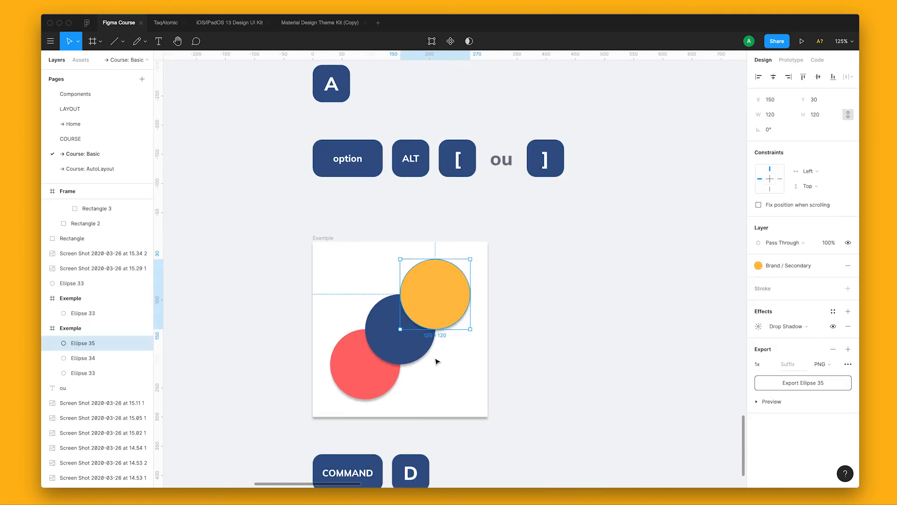
{"action": "key", "text": "alt"}
{"action": "key", "text": "super+alt+bracketleft"}
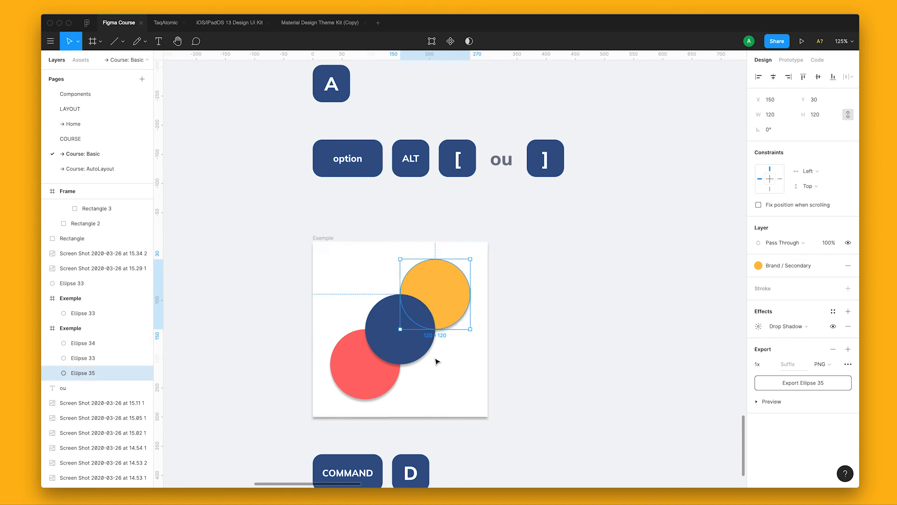
{"action": "left_click", "coordinate": [395, 360]}
{"action": "key", "text": "super+alt+bracketleft"}
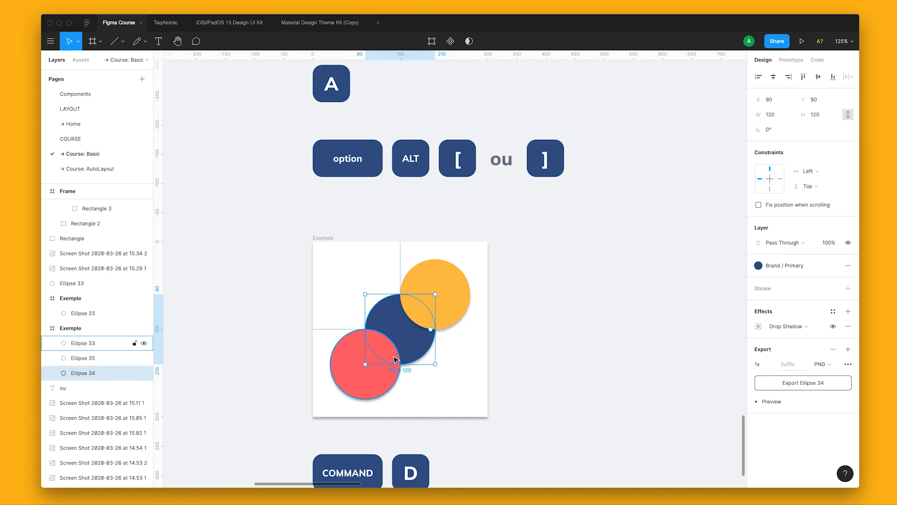
- Step the blue circle forward and backward through the Exemple frame's layers, finishing in front of the red and yellow circles
{"action": "key", "text": "super+bracketright"}
{"action": "key", "text": "super+bracketright"}
{"action": "key", "text": "super+bracketleft"}
{"action": "key", "text": "super+bracketright"}
{"action": "key", "text": "super+bracketleft"}
{"action": "key", "text": "super+bracketleft"}
{"action": "key", "text": "super+bracketright"}
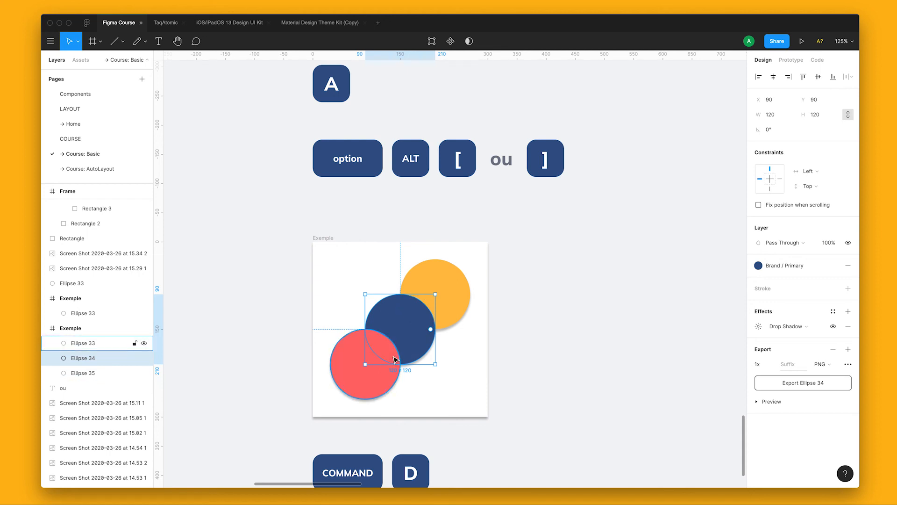
{"action": "key", "text": "super+bracketright"}
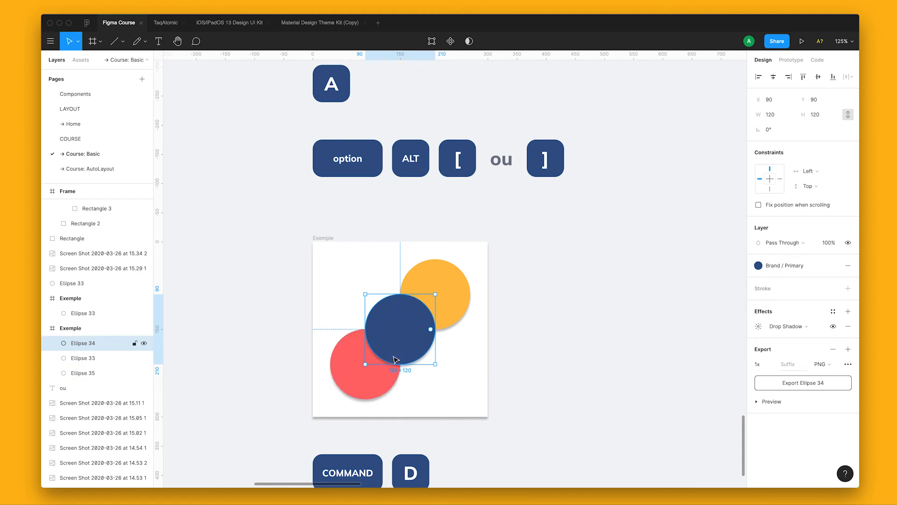
- Change the label of the COMMAND key below the Exemple frame to OPTION
{"action": "left_click", "coordinate": [505, 369]}
{"action": "scroll", "coordinate": [514, 336], "scroll_direction": "down", "scroll_amount": 3}
{"action": "left_click", "coordinate": [410, 365]}
{"action": "left_click", "coordinate": [499, 306]}
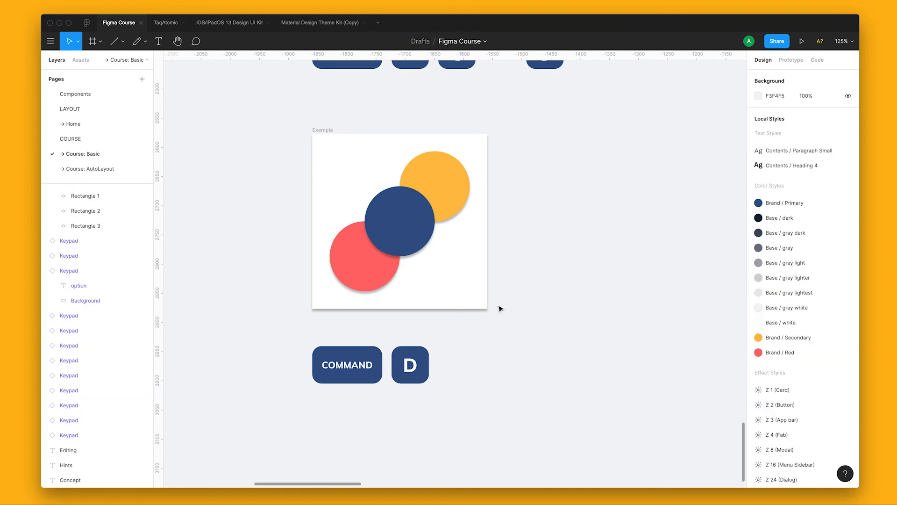
{"action": "left_click", "coordinate": [417, 240]}
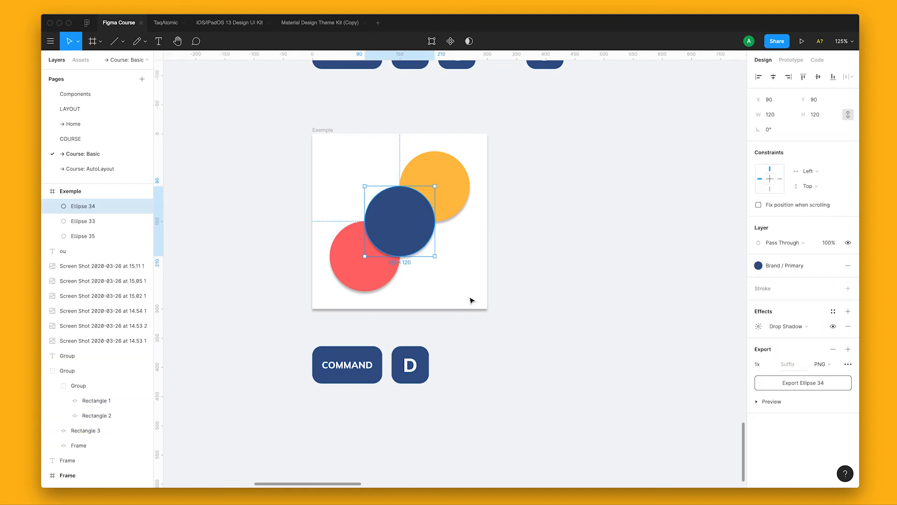
{"action": "key", "text": "super+d"}
{"action": "double_click", "coordinate": [354, 363]}
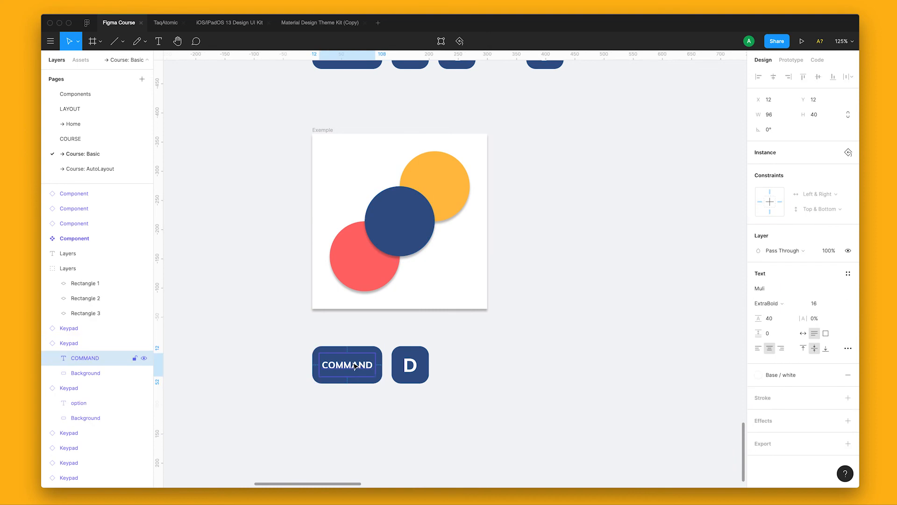
{"action": "type", "text": "OPTION"}
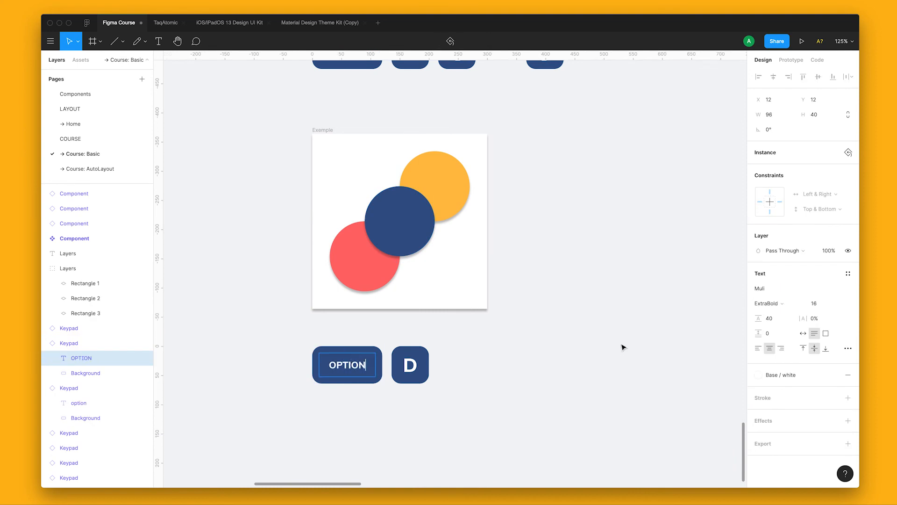
{"action": "left_click", "coordinate": [623, 348]}
- Duplicate the blue circle in the Exemple frame and move the copy up and left to about X 30, Y -30
{"action": "left_click", "coordinate": [385, 245]}
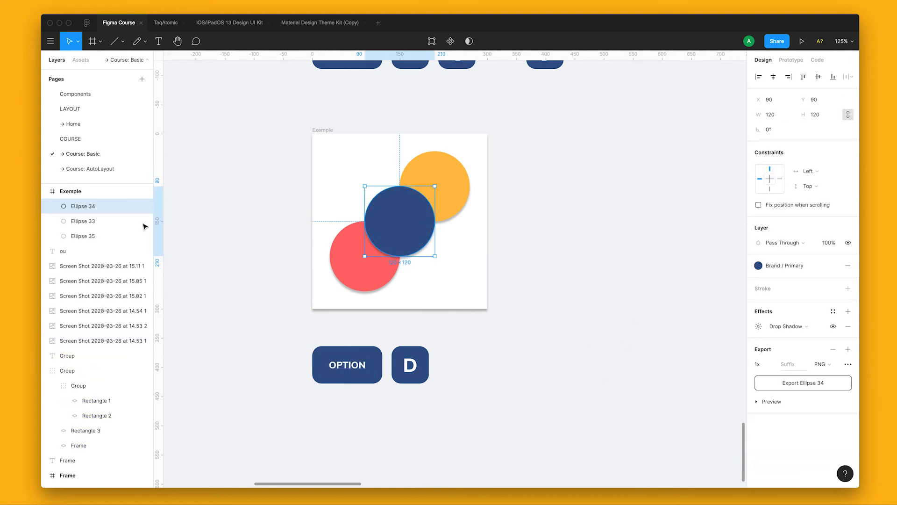
{"action": "key", "text": "super+d"}
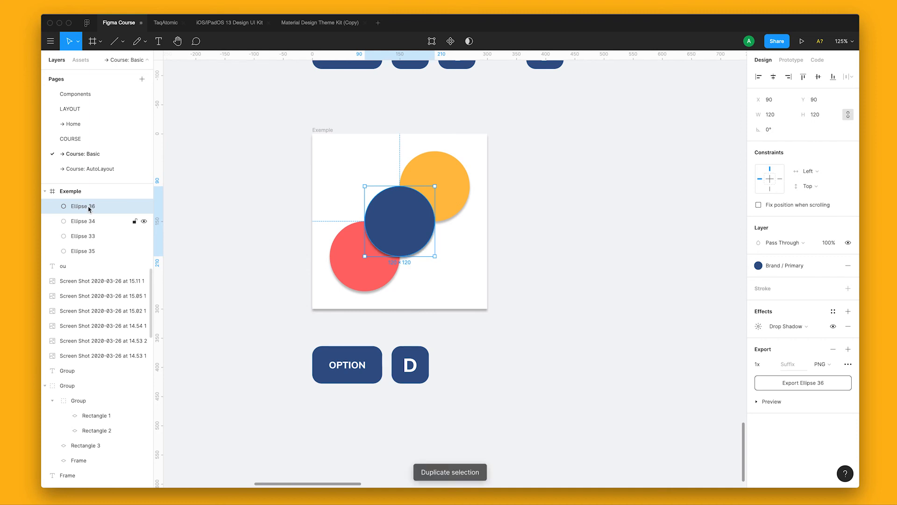
{"action": "left_click_drag", "start_coordinate": [424, 240], "coordinate": [389, 169]}
{"action": "key", "text": "Tab"}
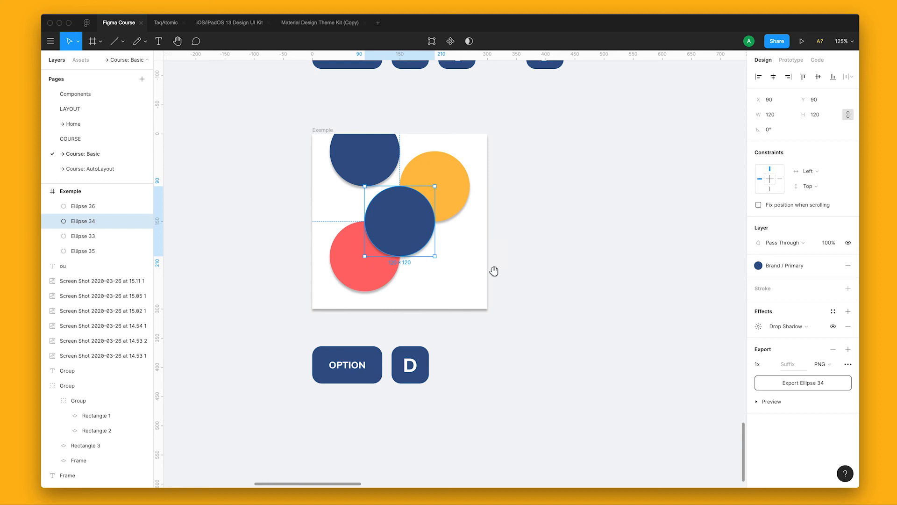
- Delete both blue circles, the red circle and the yellow circle from the Exemple frame, leaving it empty
{"action": "scroll", "coordinate": [493, 270], "scroll_direction": "up", "scroll_amount": 2}
{"action": "key", "text": "super+a"}
{"action": "key", "text": "Escape"}
{"action": "left_click", "coordinate": [393, 226]}
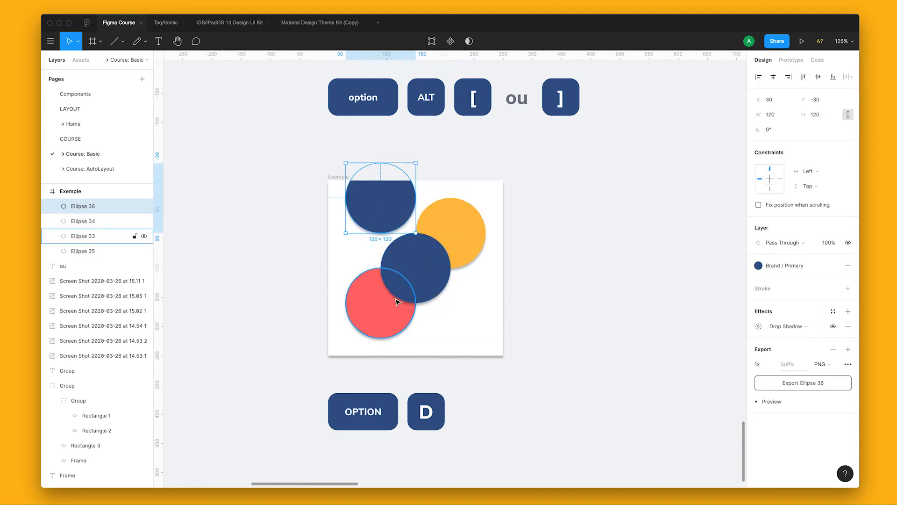
{"action": "key", "text": "Delete"}
{"action": "left_click", "coordinate": [431, 293]}
{"action": "key", "text": "Delete"}
{"action": "left_click", "coordinate": [406, 315]}
{"action": "key", "text": "Delete"}
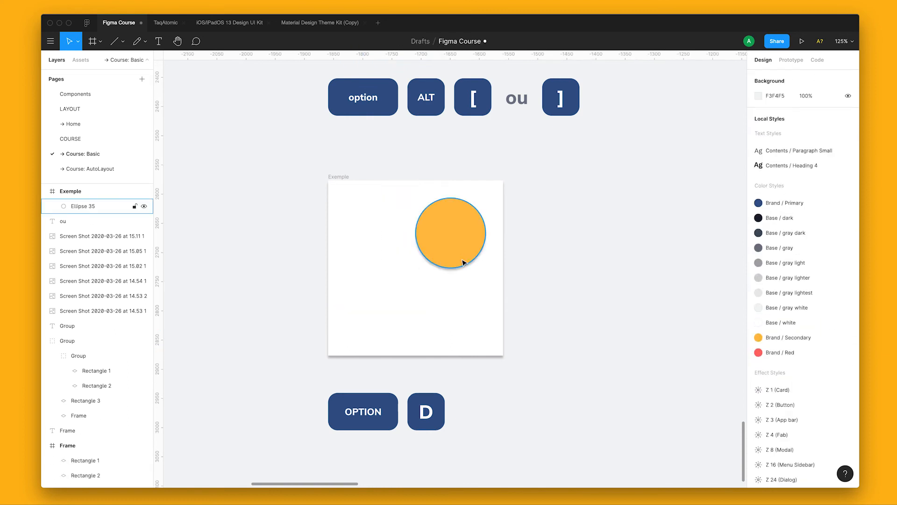
{"action": "left_click", "coordinate": [463, 262]}
{"action": "key", "text": "Delete"}
- Draw a rectangle about 234 × 43 near the top of the Exemple frame and repeat it downward about 16 px apart, making five bars
{"action": "key", "text": "r"}
{"action": "mouse_move", "coordinate": [345, 192]}
{"action": "left_mouse_down"}
{"action": "mouse_move", "coordinate": [481, 218]}
{"action": "mouse_move", "coordinate": [457, 232]}
{"action": "mouse_move", "coordinate": [456, 245]}
{"action": "left_mouse_up"}
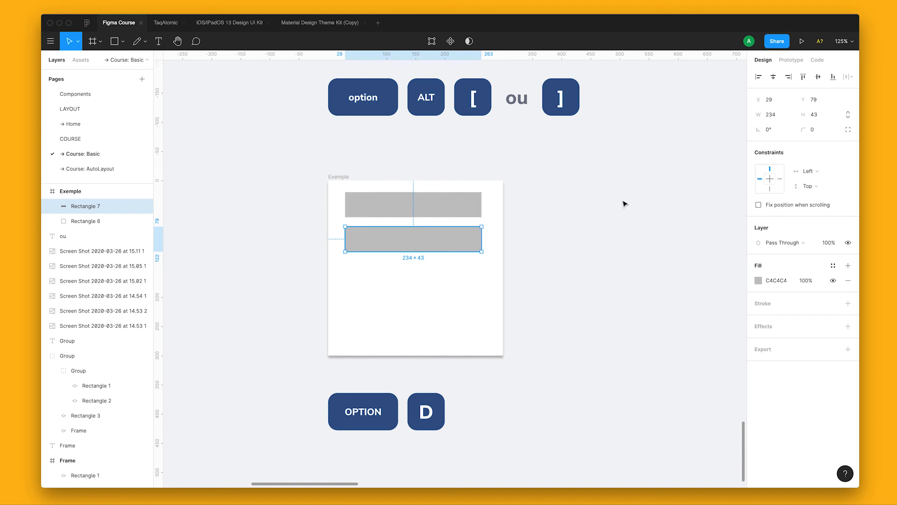
{"action": "key", "text": "super+d"}
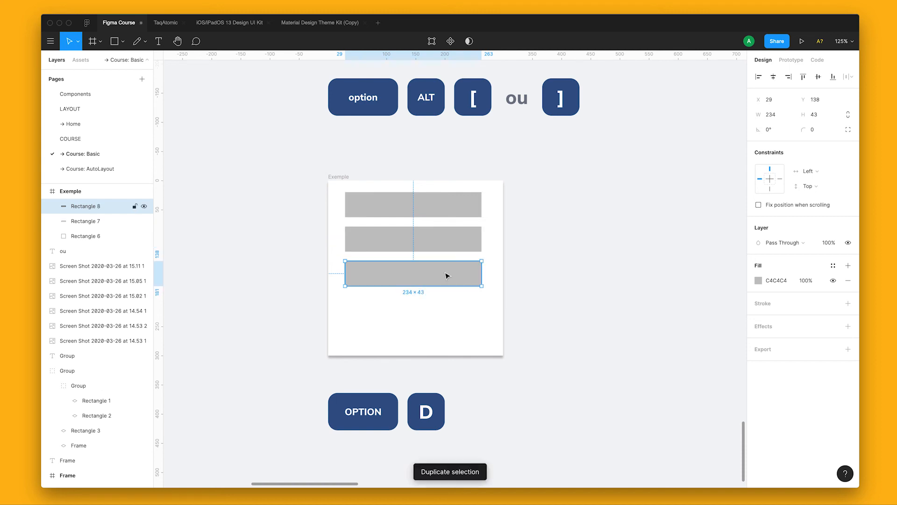
{"action": "key", "text": "super+d"}
{"action": "key", "text": "super+d"}
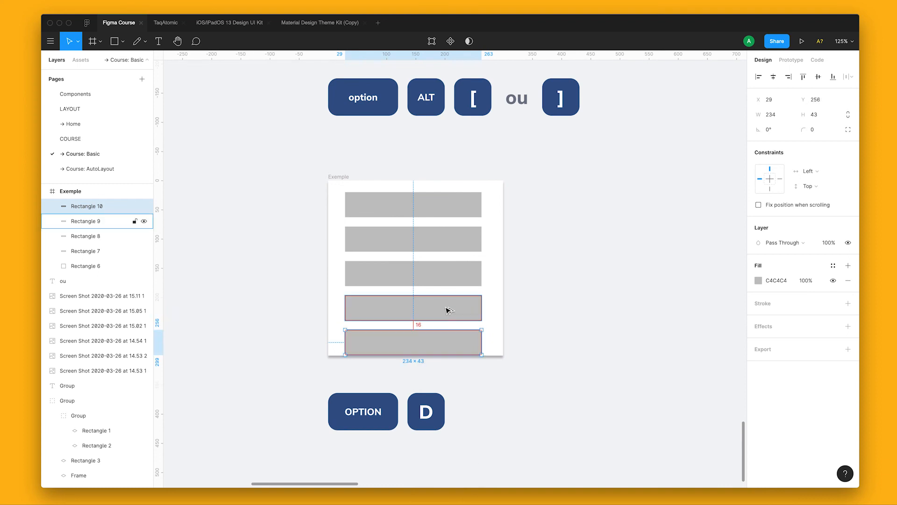
- Duplicate the third and fifth bars of the Exemple frame together in place and clear the selection
{"action": "left_click", "coordinate": [451, 277], "text": "shift"}
{"action": "key", "text": "super+d"}
{"action": "left_click", "coordinate": [461, 237]}
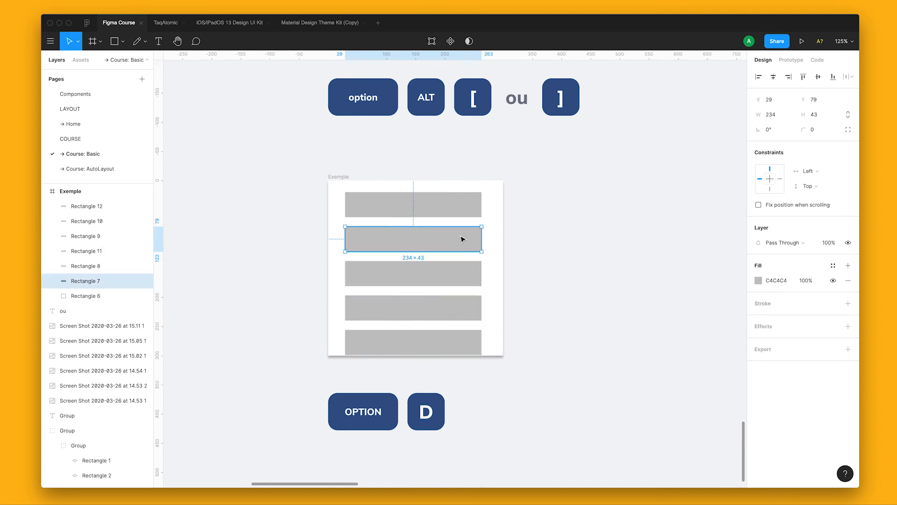
{"action": "left_click", "coordinate": [517, 238]}
{"action": "scroll", "coordinate": [517, 239], "scroll_direction": "down", "scroll_amount": 5}
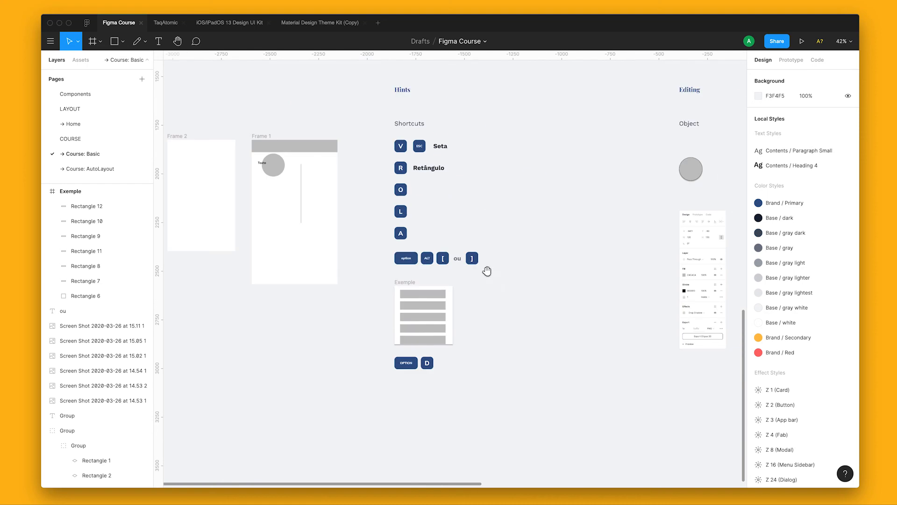
{"action": "scroll", "coordinate": [595, 279], "scroll_direction": "up", "scroll_amount": 2}
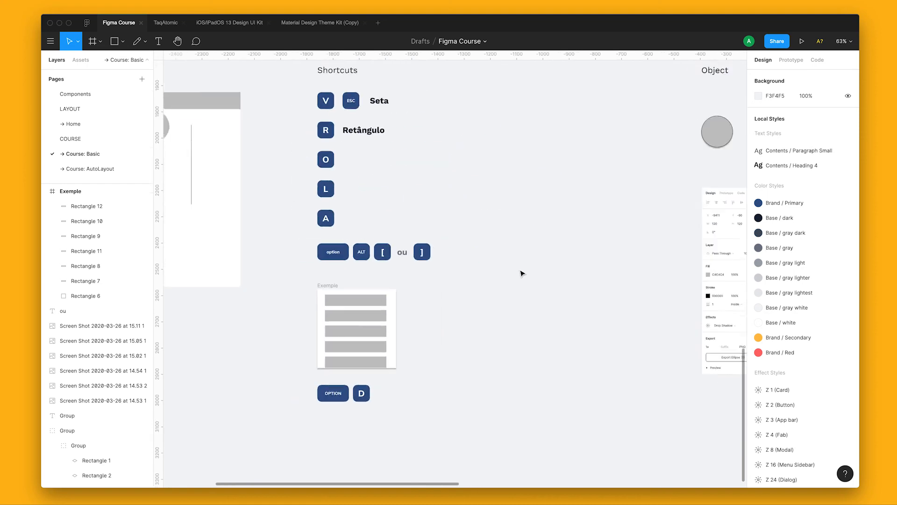